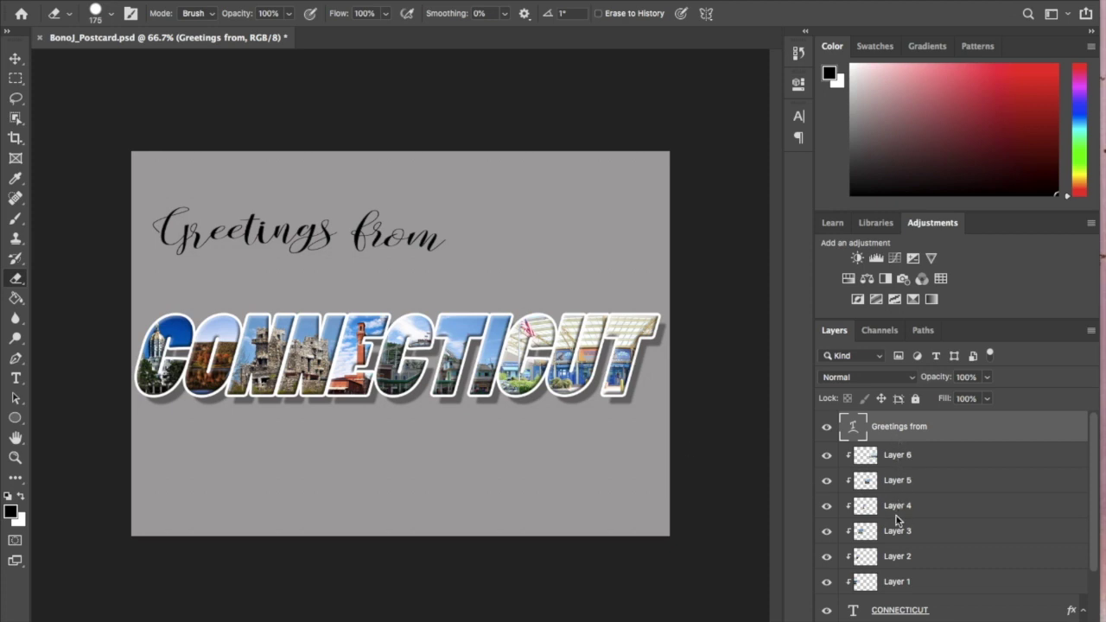
- Add a new empty layer above the "Greetings from" text layer
scroll(895, 519, "down", 3)
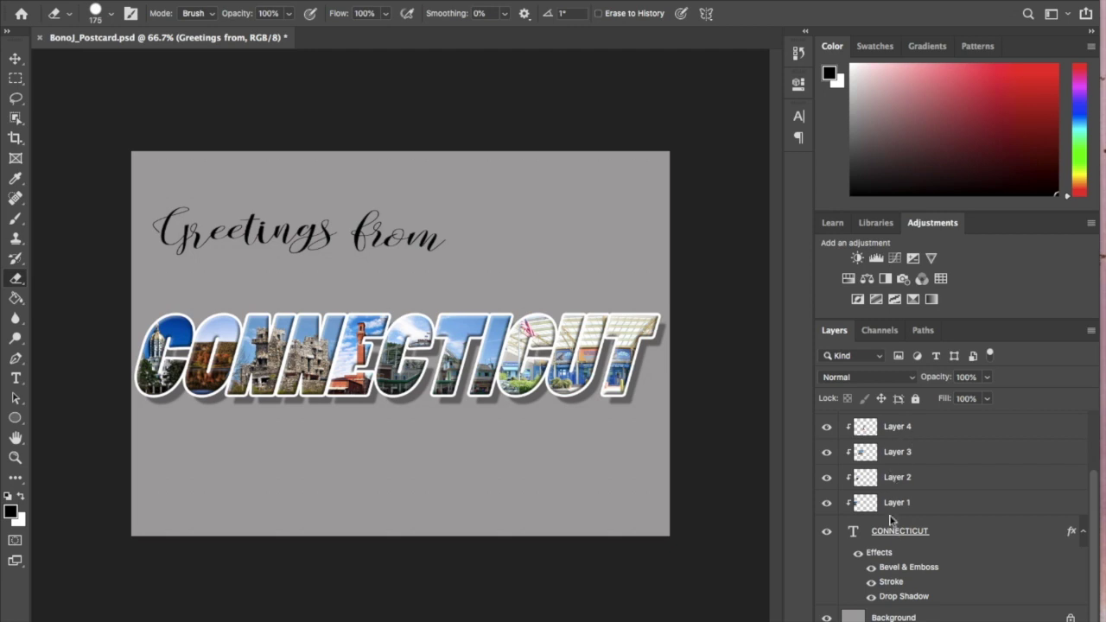
scroll(909, 602, "up", 3)
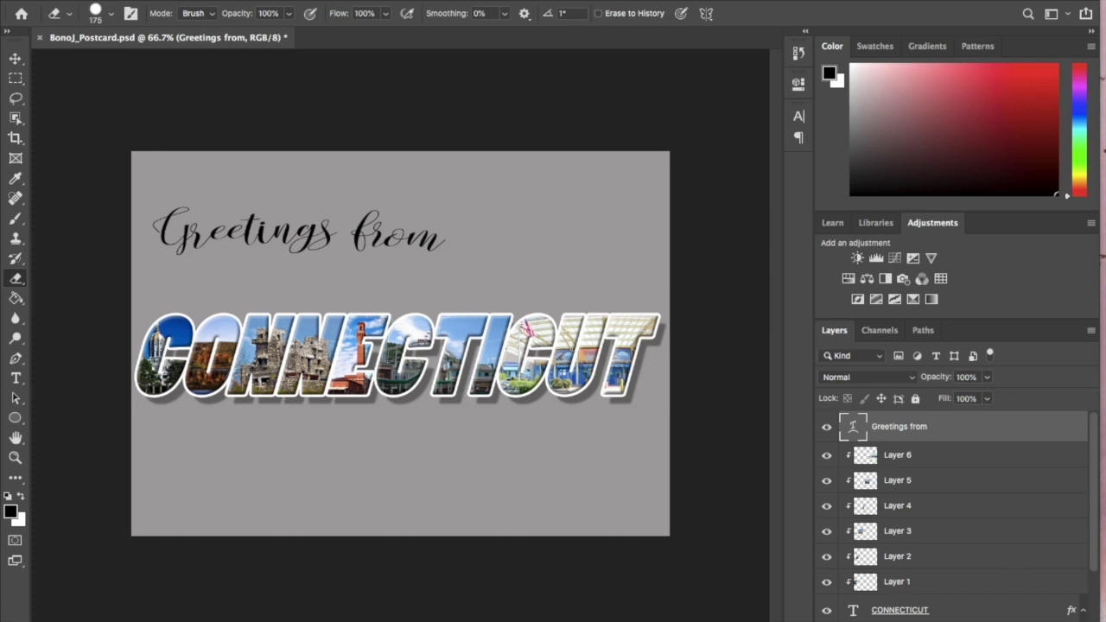
key("ctrl+shift+alt+n")
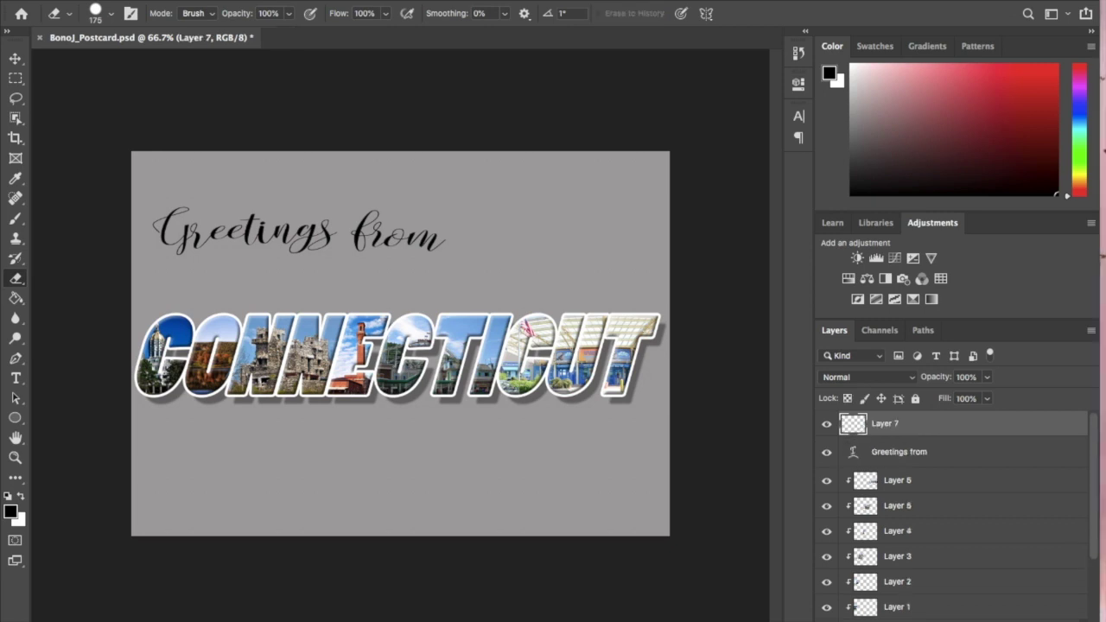
- Set the foreground colour to light blue, hex acd7f8
left_click(10, 511)
left_click(577, 295)
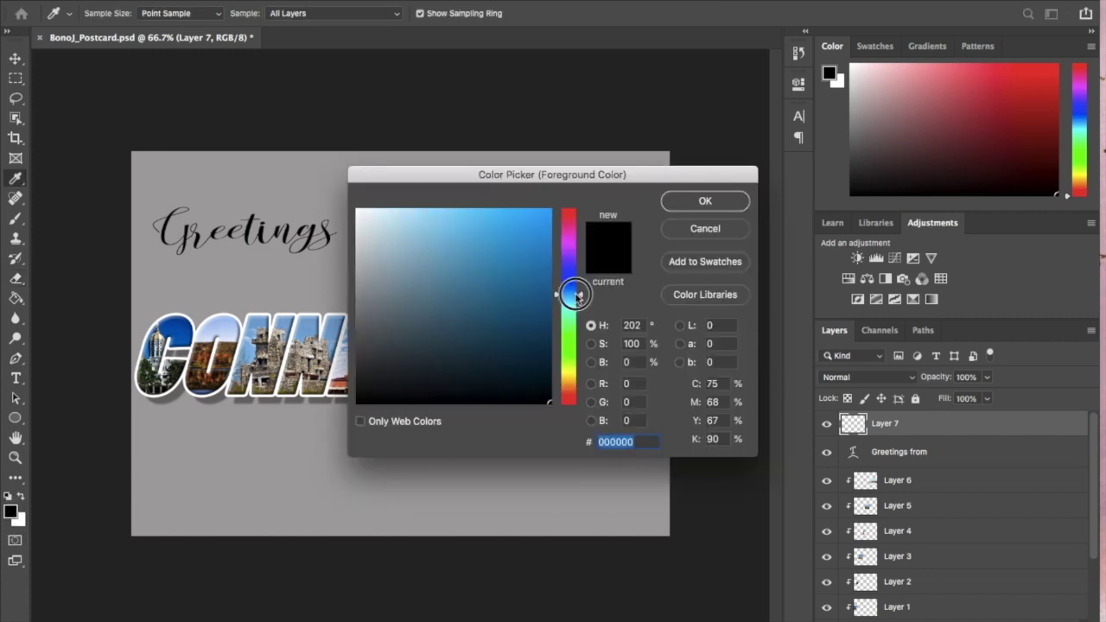
left_click_drag(576, 294, 571, 292)
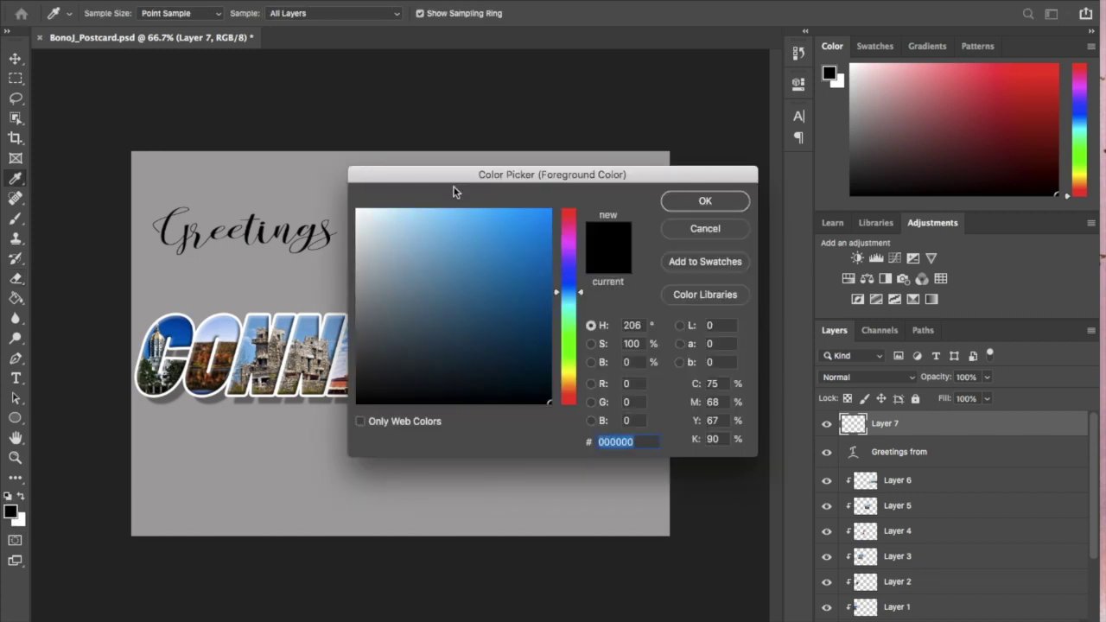
left_click(429, 214)
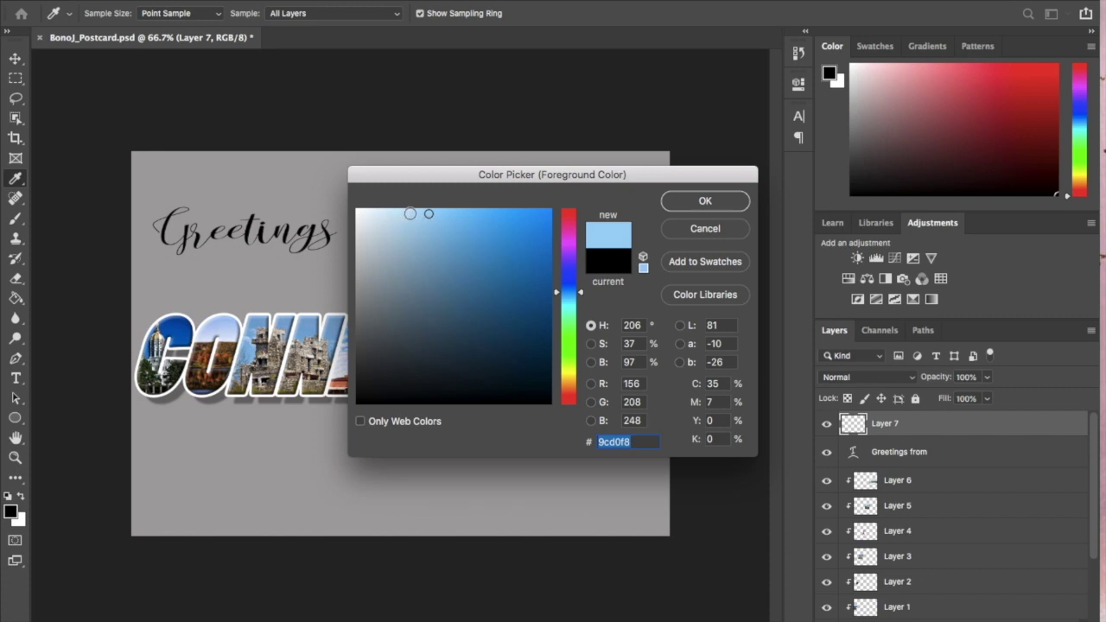
left_click(416, 213)
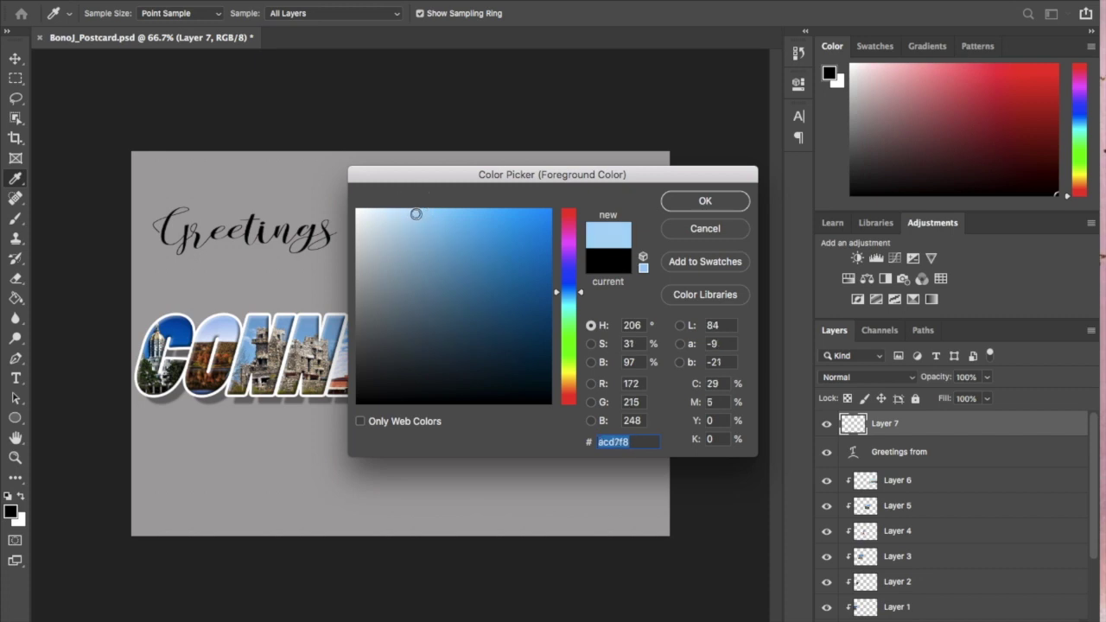
left_click(704, 202)
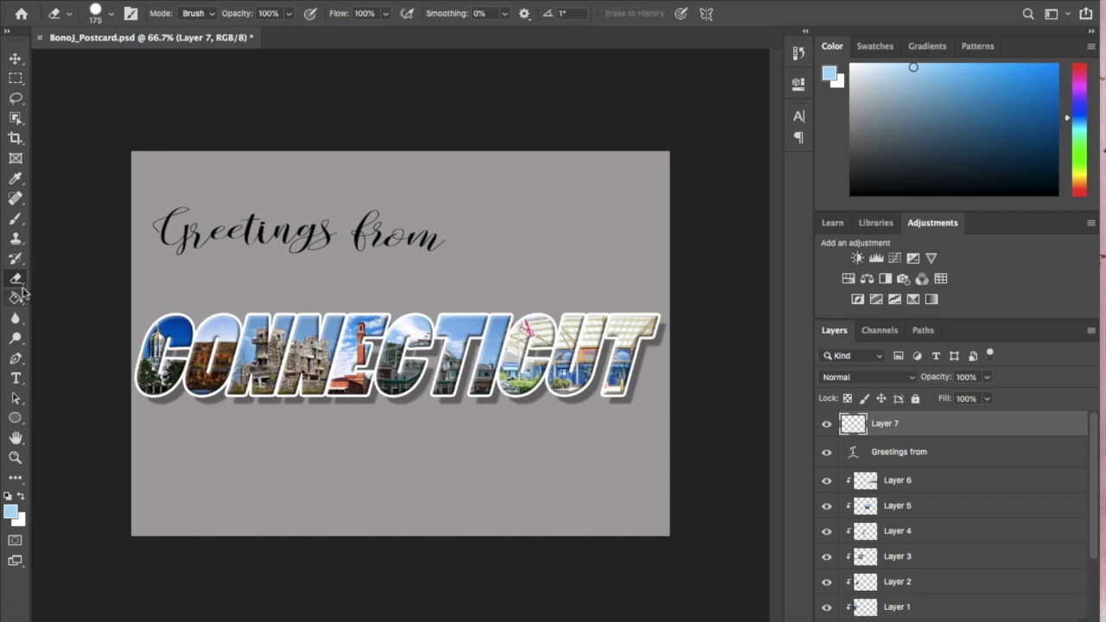
- Fill the new layer with the light blue using the Paint Bucket and set its blend mode to Soft Light
left_click(16, 297)
left_click(419, 419)
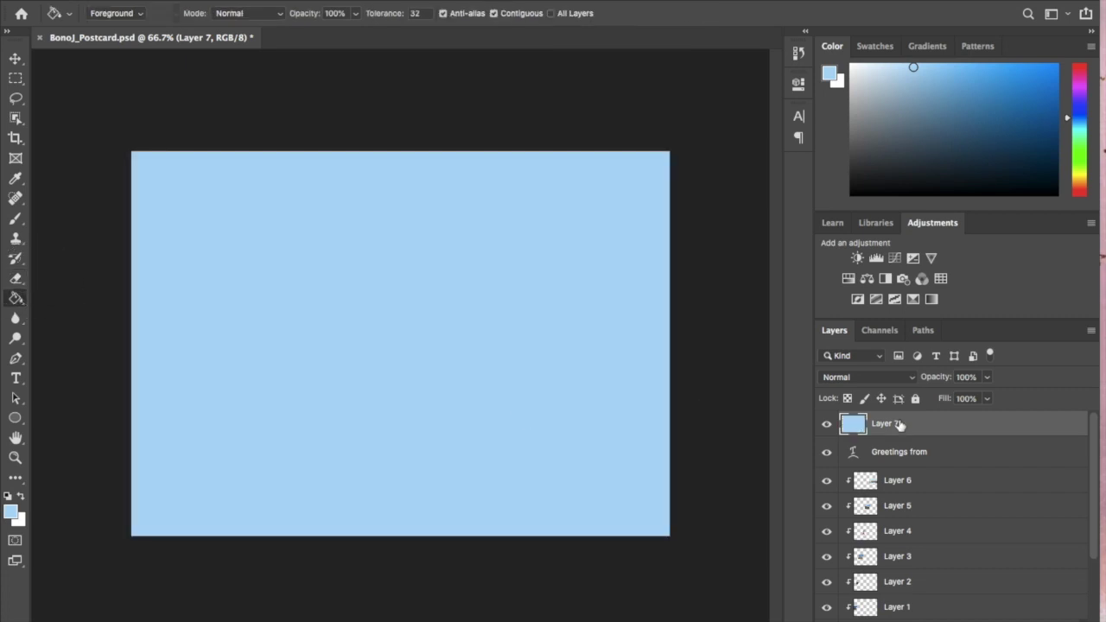
left_click(910, 381)
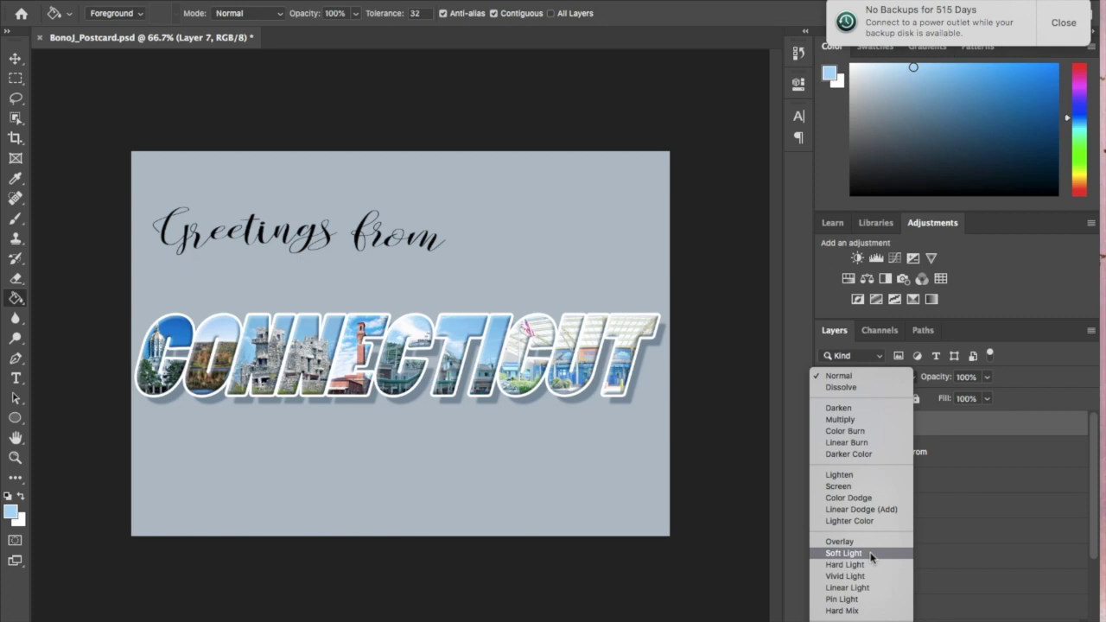
left_click(870, 554)
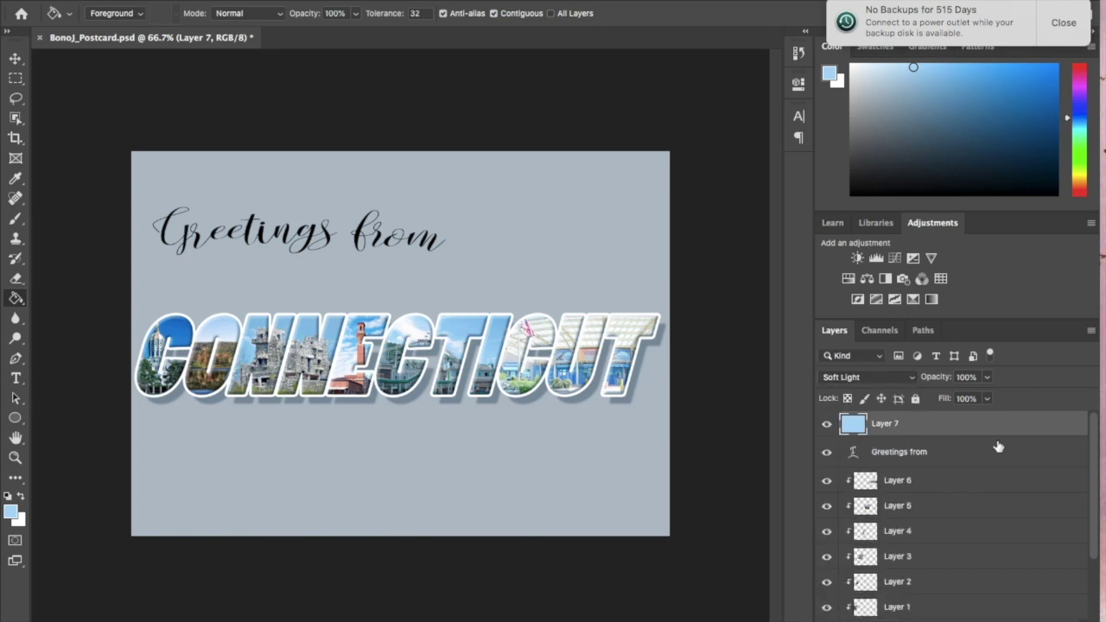
- Try a lower opacity on the light blue layer and return it to 100%
scroll(998, 446, "down", 1)
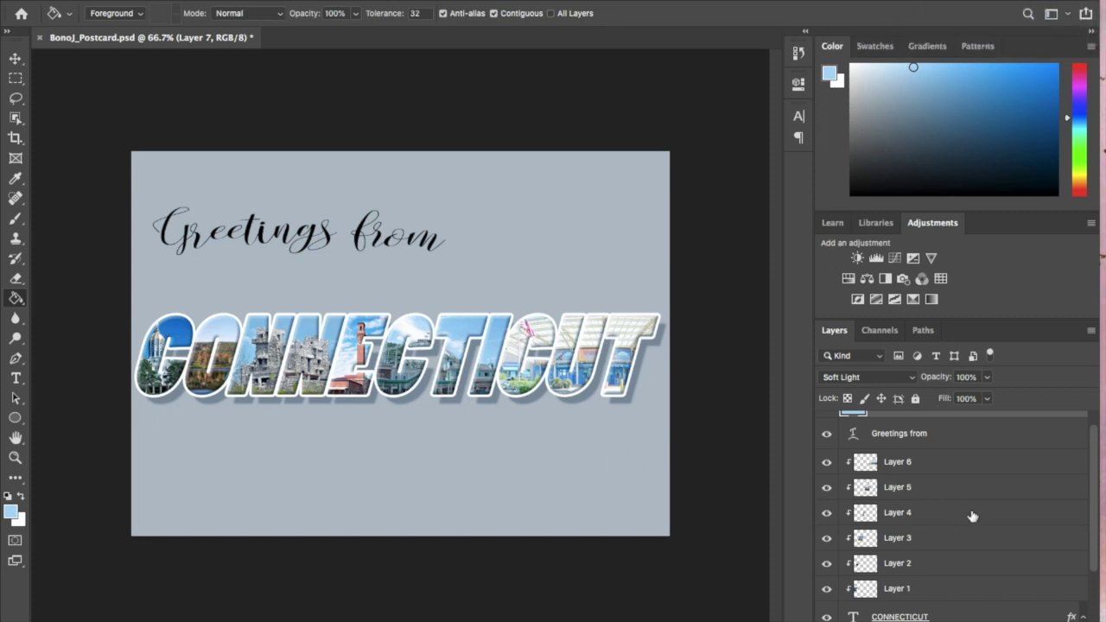
scroll(972, 516, "down", 2)
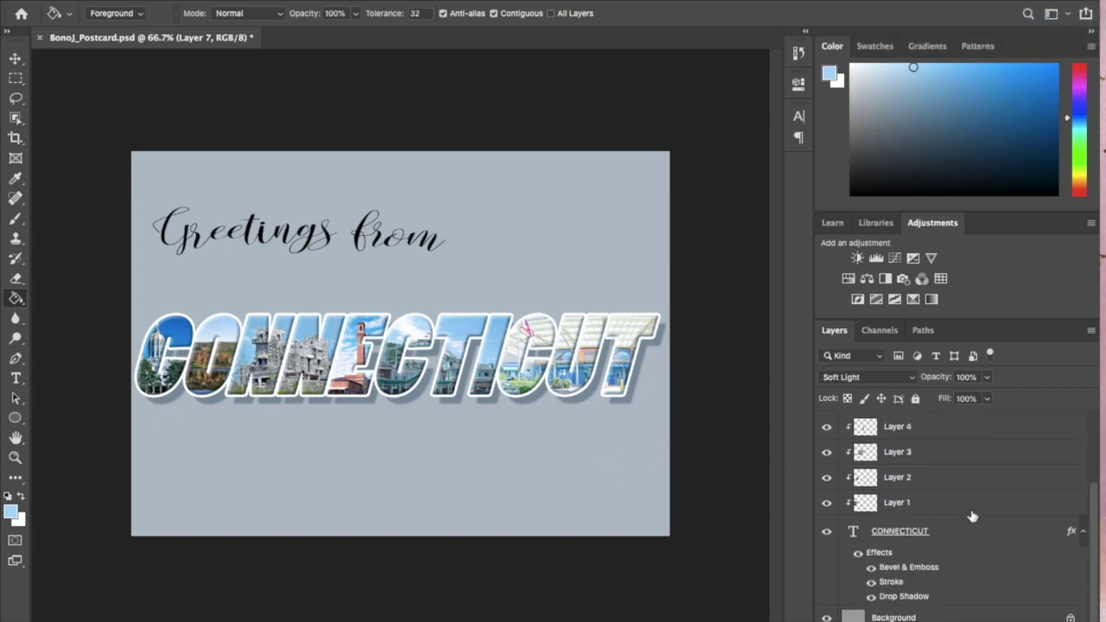
scroll(971, 516, "up", 3)
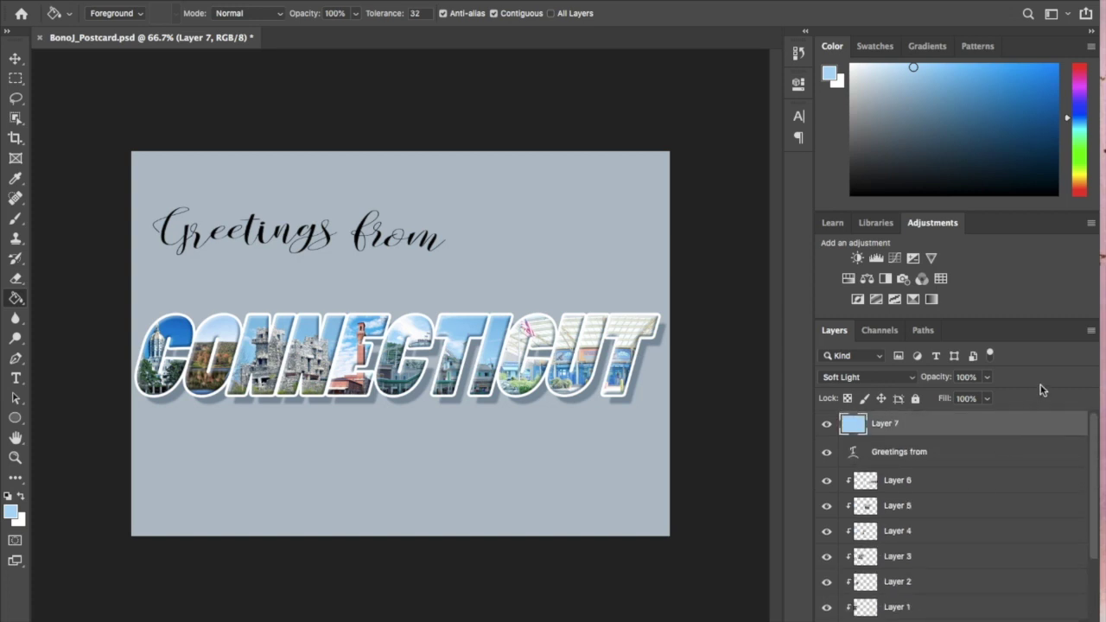
left_click(985, 398)
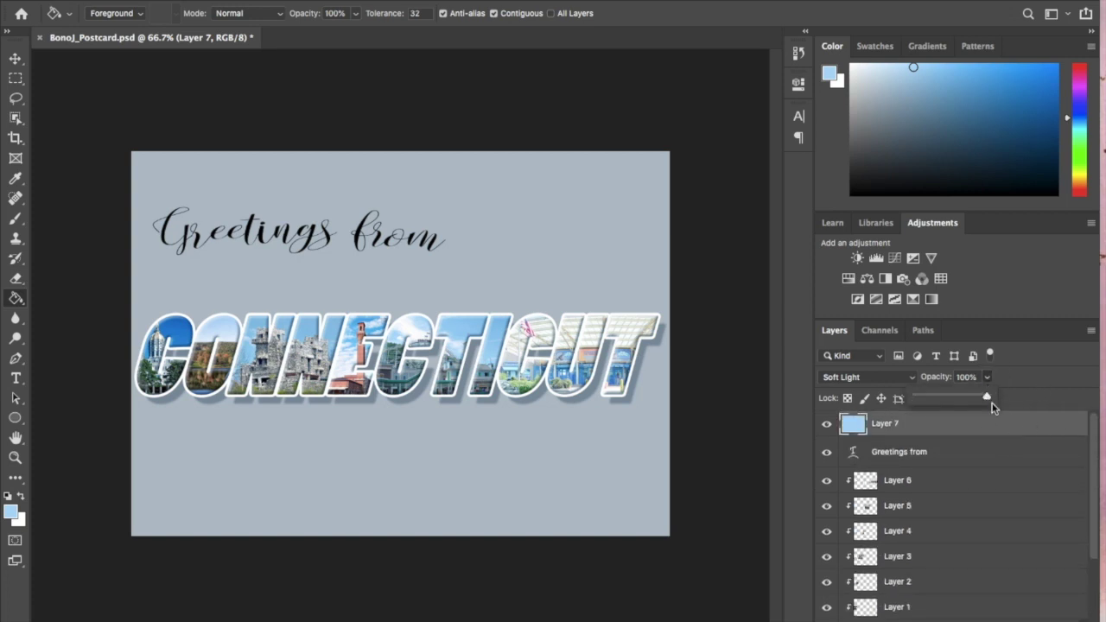
left_click_drag(988, 401, 972, 404)
left_click_drag(971, 401, 1011, 398)
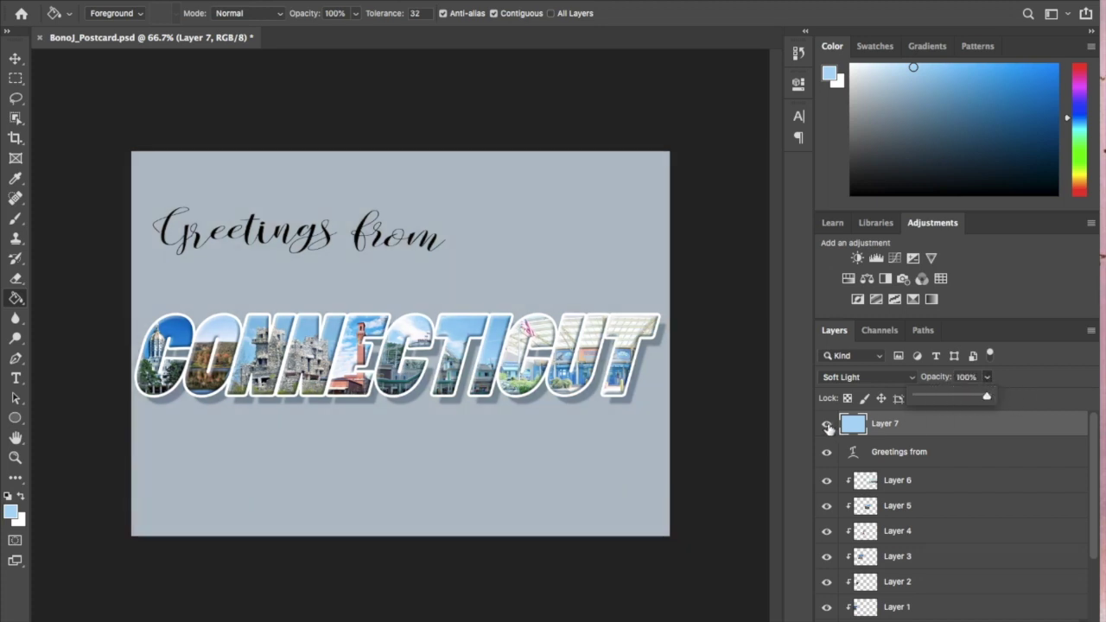
- Hide and show the light blue layer to compare the postcard with and without the tint
left_click(827, 424)
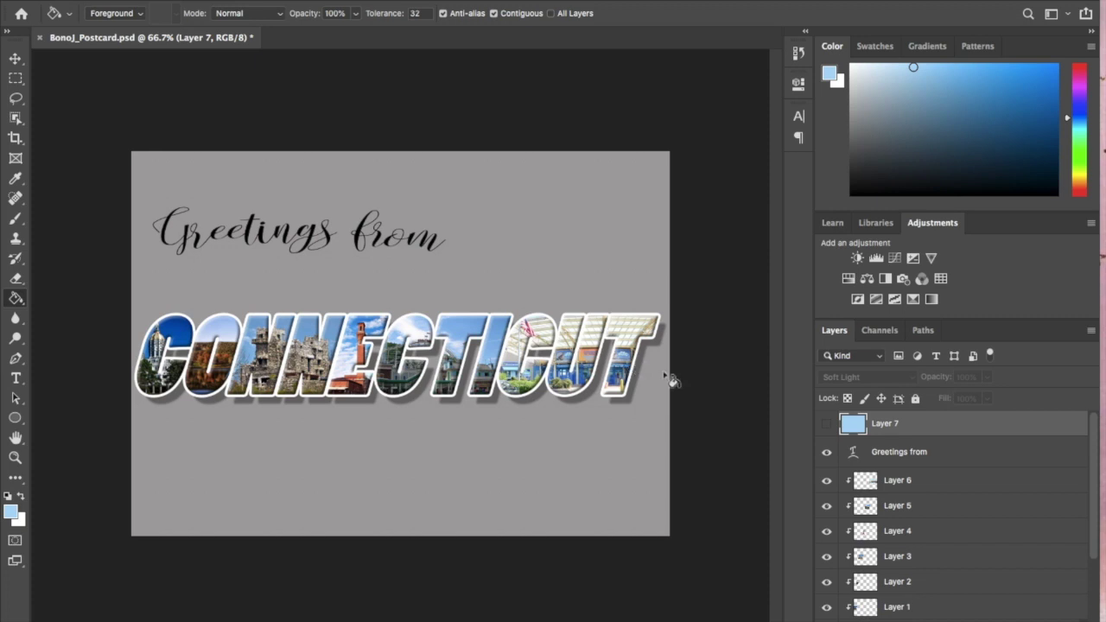
left_click(827, 424)
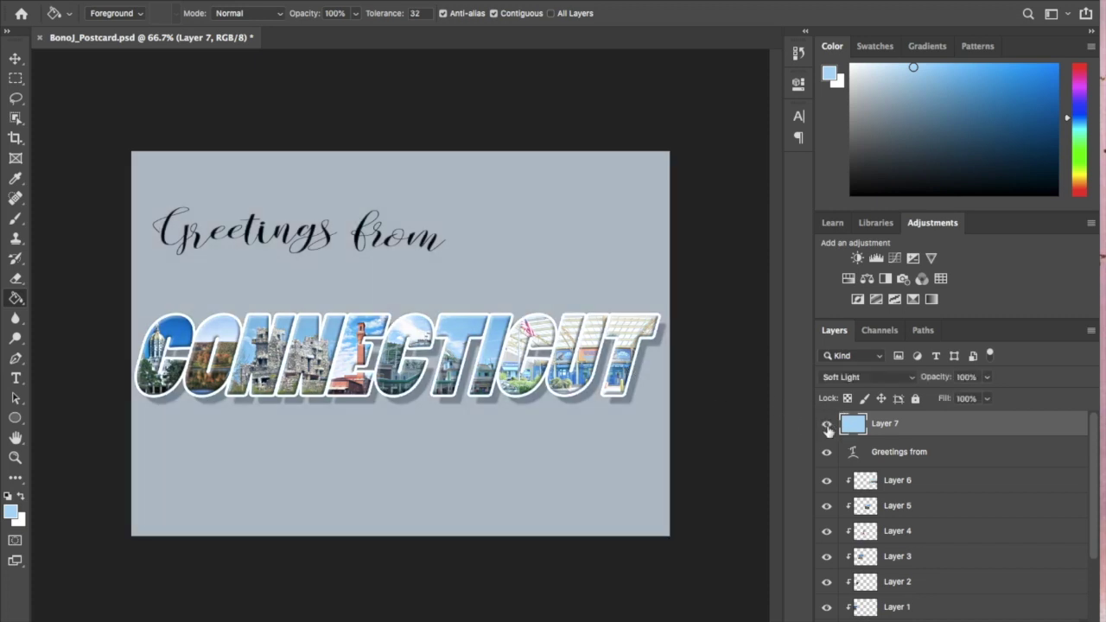
left_click(827, 426)
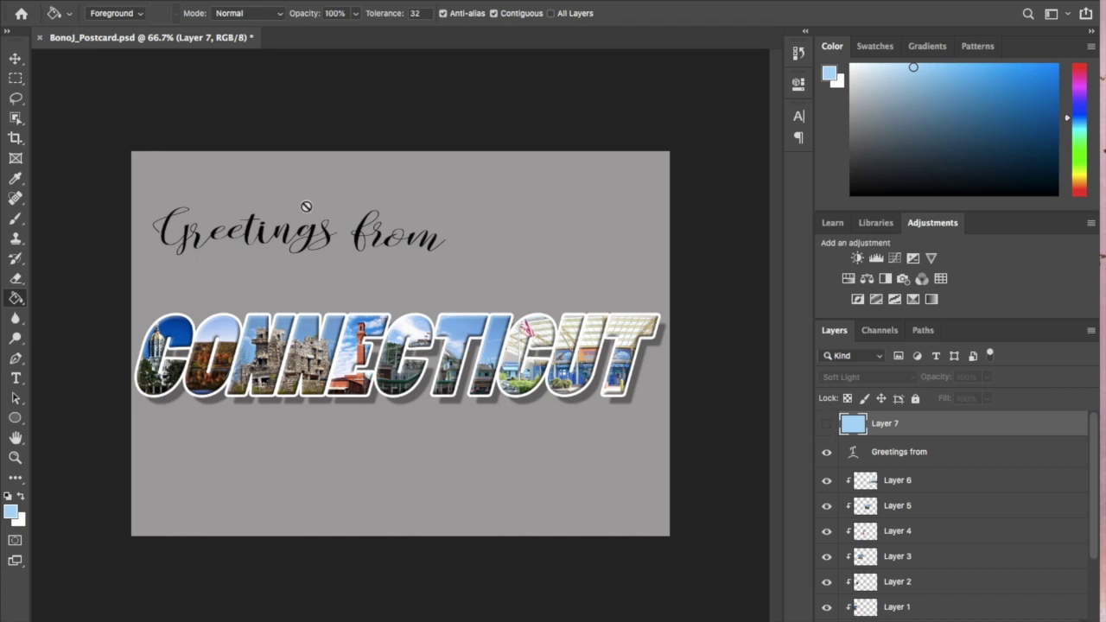
left_click(826, 427)
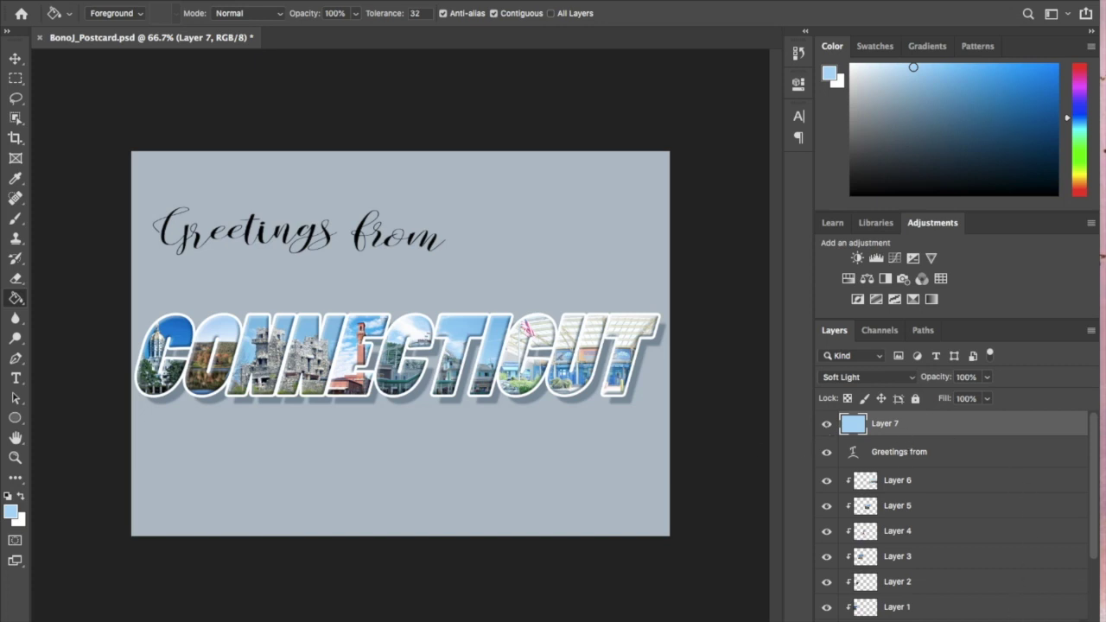
- Add a layer mask to Layer 7 and paint it black above and below CONNECTICUT with a 500 px Hard Round brush
key("b")
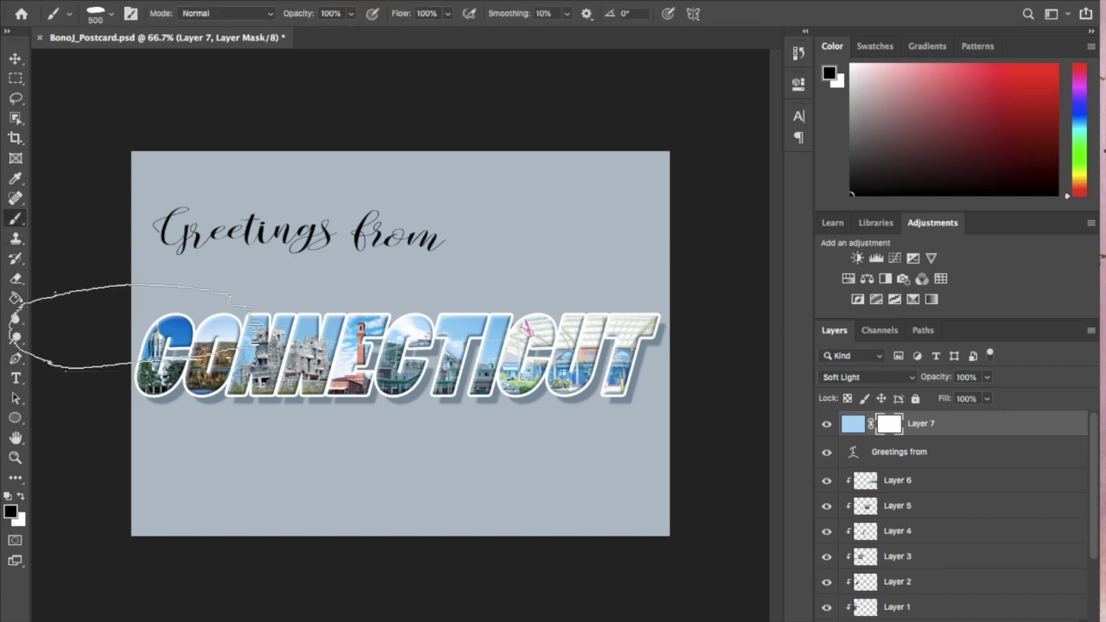
left_click(110, 17)
scroll(76, 187, "up", 10)
left_click(76, 232)
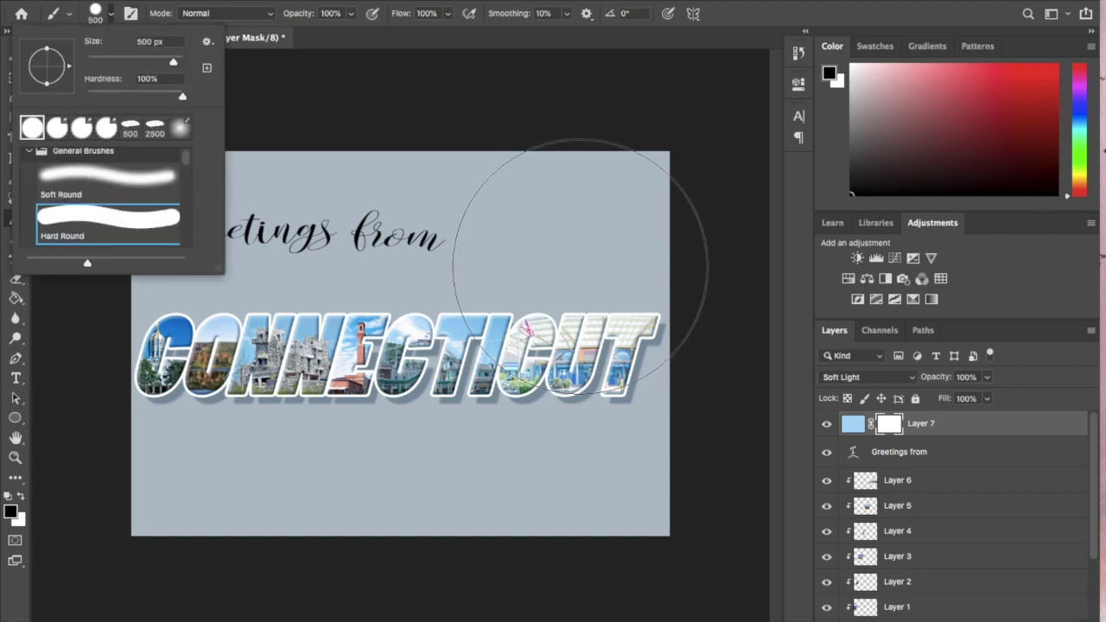
mouse_move(609, 168)
left_mouse_down()
mouse_move(458, 170)
mouse_move(291, 139)
mouse_move(159, 146)
left_mouse_up()
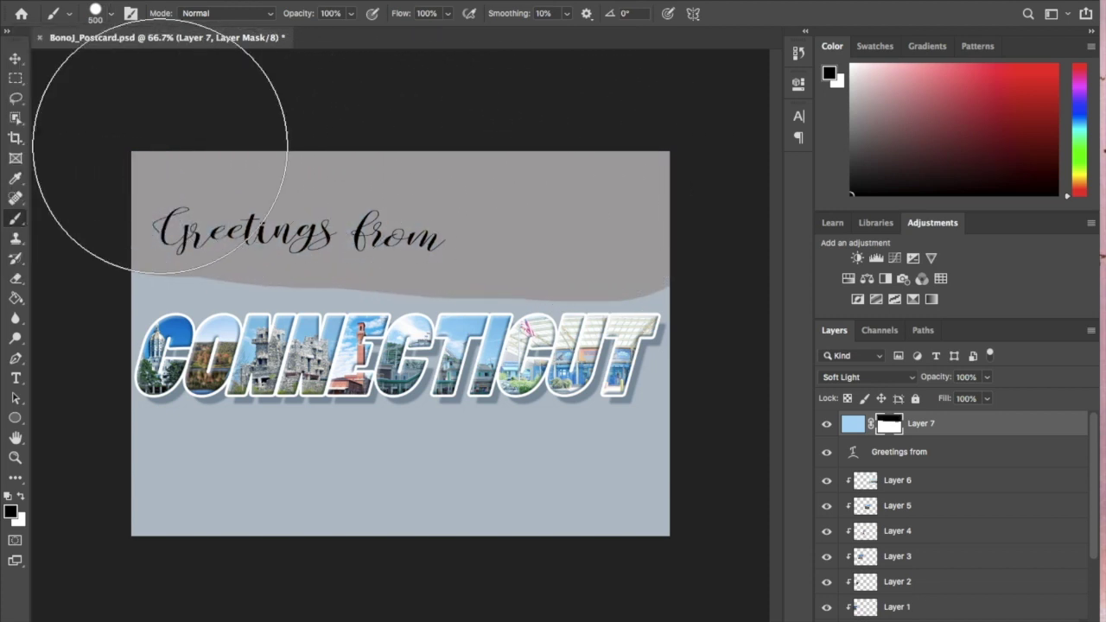
mouse_move(205, 557)
left_mouse_down()
mouse_move(520, 550)
mouse_move(570, 562)
mouse_move(679, 538)
left_mouse_up()
- Reduce the brush to 150 px and mask out the tint along the right edge and lower side of the CONNECTICUT lettering
key("bracketleft")
key("bracketleft")
key("bracketleft")
key("bracketleft")
key("bracketleft")
key("bracketleft")
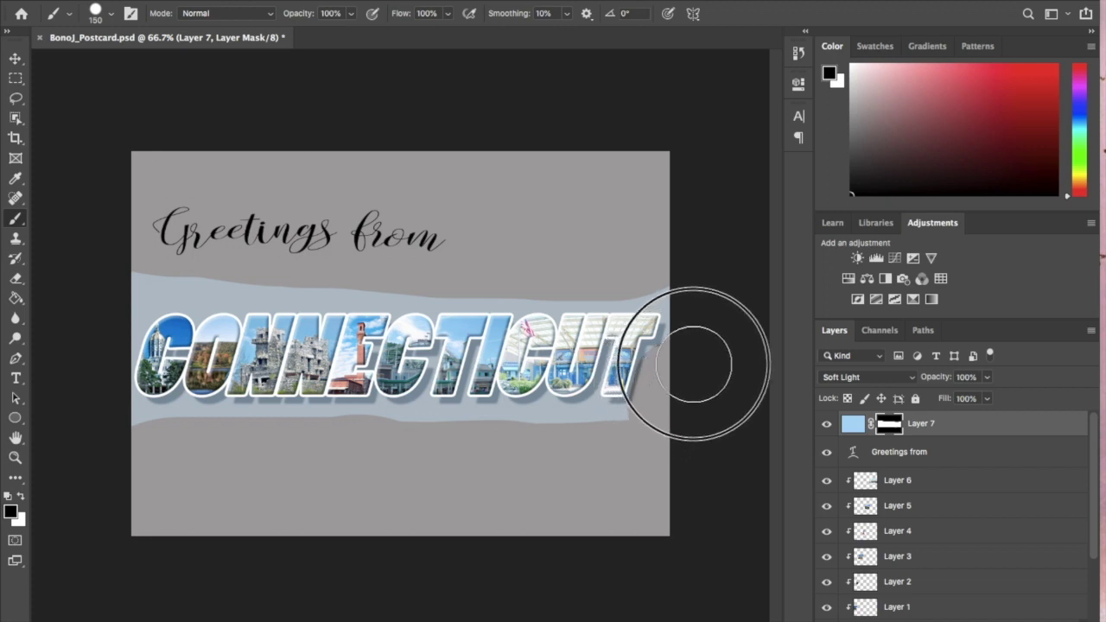
mouse_move(703, 353)
left_mouse_down()
mouse_move(662, 444)
mouse_move(634, 432)
mouse_move(271, 461)
mouse_move(178, 452)
left_mouse_up()
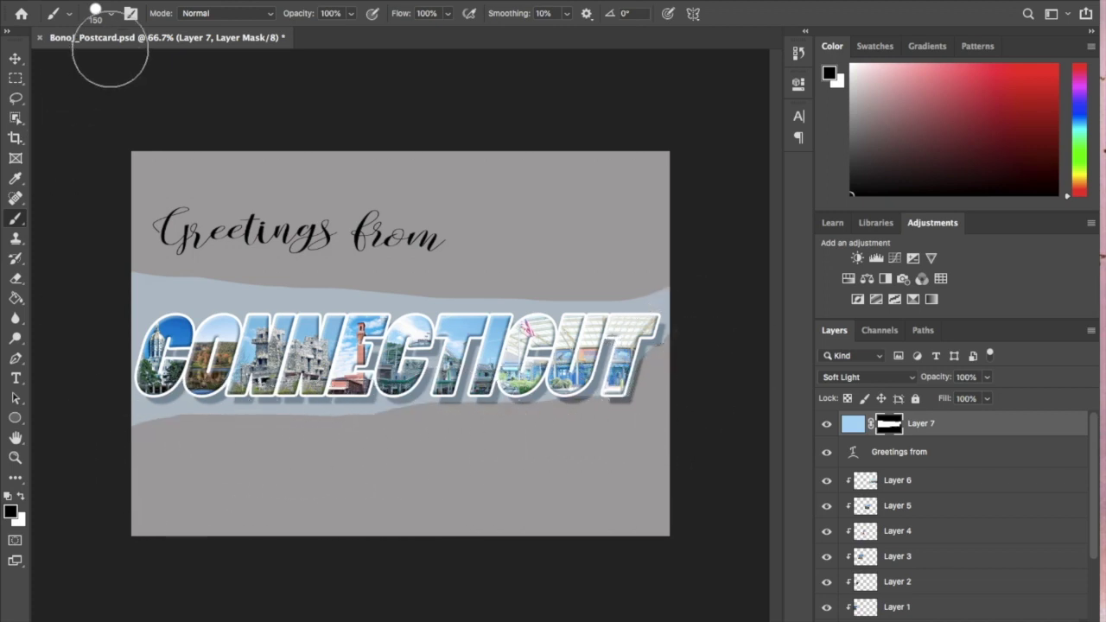
- Refine the mask with a Soft Round brush, painting black around the CONNECTICUT lettering and white back across the letters
left_click(111, 15)
left_click(74, 194)
left_click(170, 432)
mouse_move(169, 432)
left_mouse_down()
mouse_move(535, 423)
mouse_move(425, 442)
mouse_move(122, 444)
mouse_move(630, 415)
mouse_move(670, 317)
mouse_move(672, 364)
mouse_move(694, 362)
mouse_move(695, 323)
mouse_move(666, 365)
mouse_move(656, 424)
mouse_move(679, 300)
mouse_move(693, 319)
mouse_move(693, 287)
mouse_move(574, 268)
mouse_move(128, 276)
mouse_move(106, 298)
mouse_move(112, 336)
mouse_move(124, 310)
mouse_move(158, 287)
mouse_move(406, 278)
mouse_move(412, 269)
mouse_move(479, 277)
mouse_move(607, 264)
mouse_move(679, 290)
mouse_move(698, 317)
left_mouse_up()
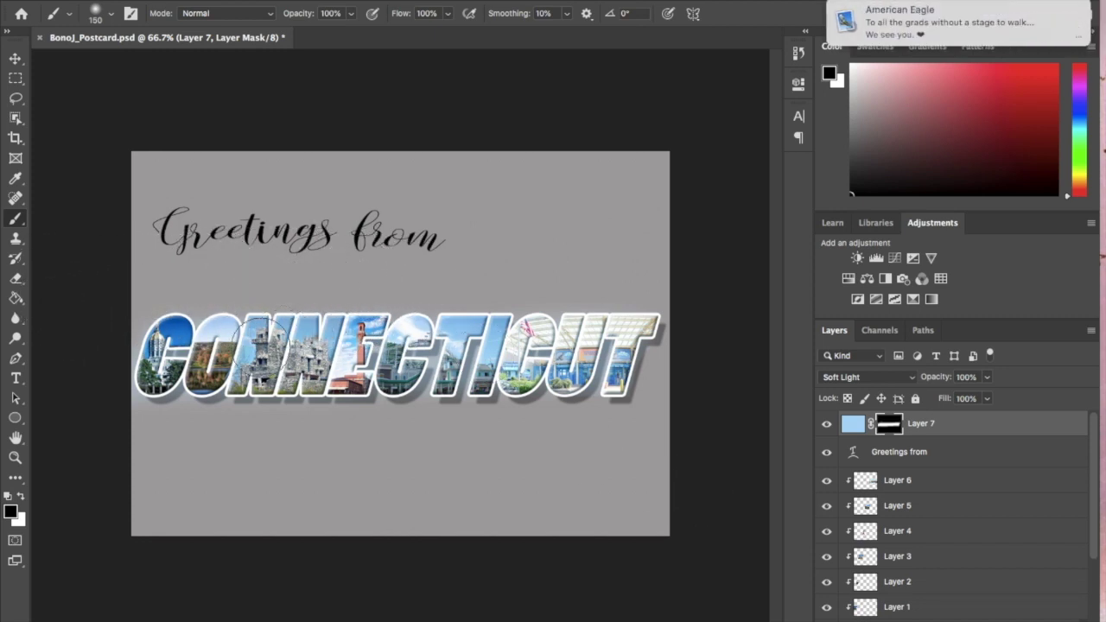
left_click(21, 496)
mouse_move(158, 380)
left_mouse_down()
mouse_move(164, 345)
mouse_move(178, 361)
mouse_move(220, 343)
mouse_move(218, 369)
mouse_move(259, 339)
mouse_move(265, 351)
mouse_move(313, 361)
mouse_move(307, 343)
mouse_move(362, 341)
mouse_move(403, 358)
mouse_move(411, 347)
mouse_move(615, 334)
left_mouse_up()
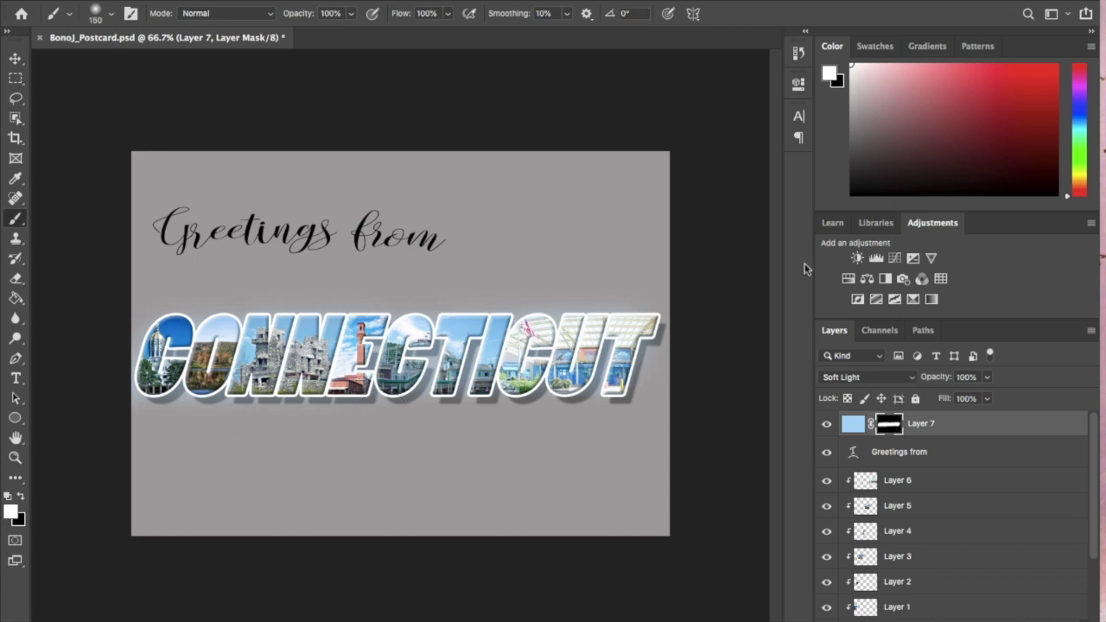
- Toggle the masked Layer 7 off and on to check its effect on the lettering
left_click(825, 424)
left_click(826, 426)
left_click(826, 426)
left_click(826, 425)
left_click(825, 426)
- Switch to Firefox to examine the example postcards in the Clipping Masks document, and return to Photoshop
mouse_move(746, 617)
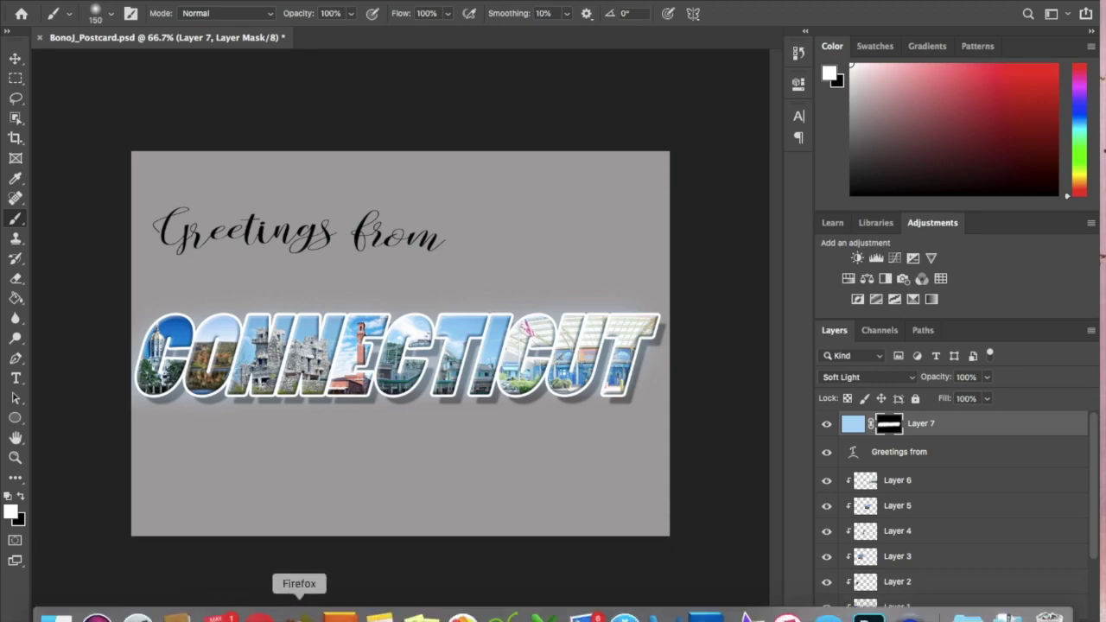
left_click(300, 615)
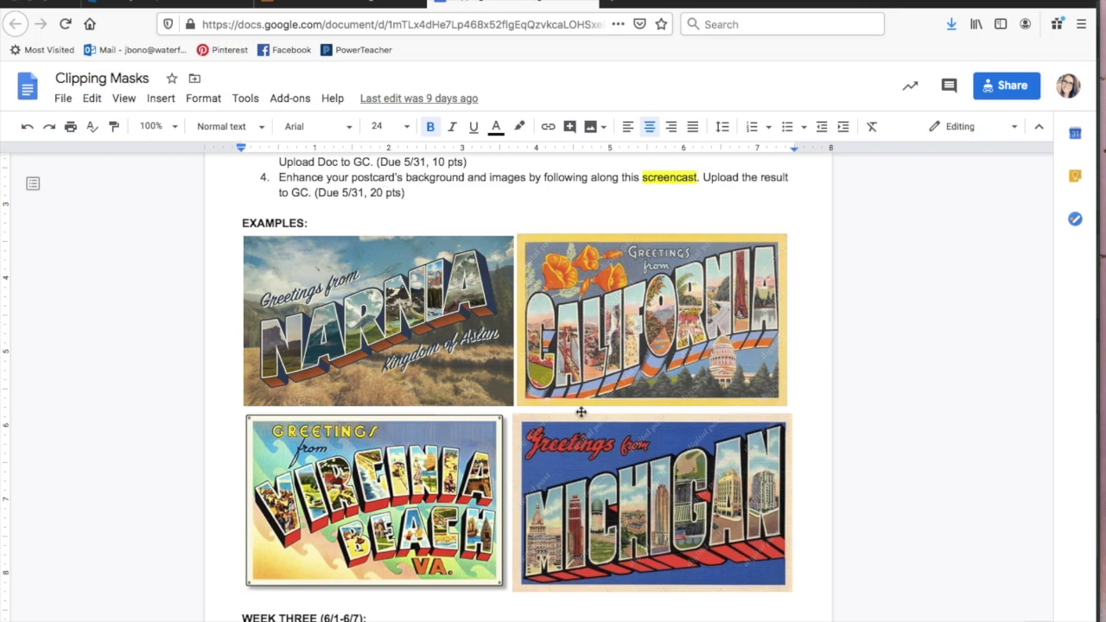
mouse_move(705, 617)
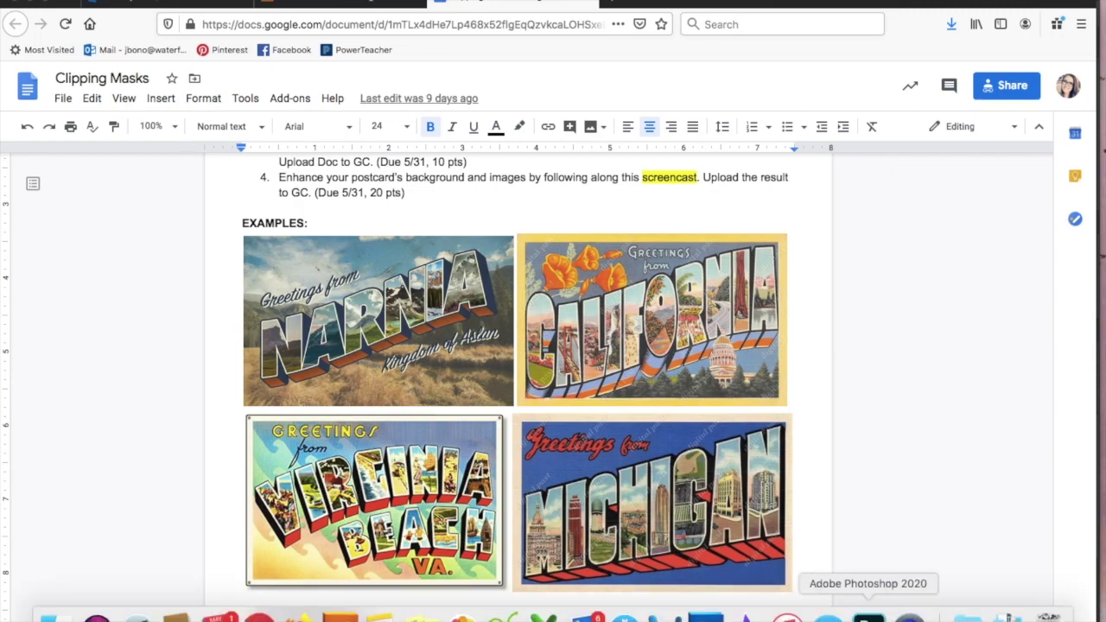
left_click(868, 615)
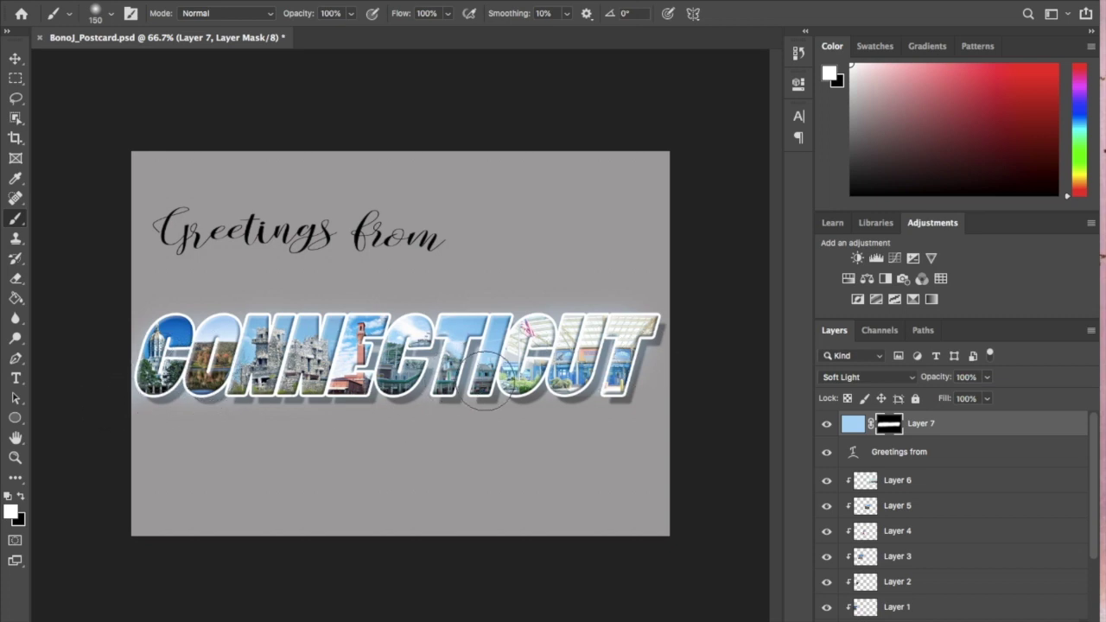
- Compare the lettering photos with Layer 7 hidden and shown again, looking through the layer stack
left_click(827, 425)
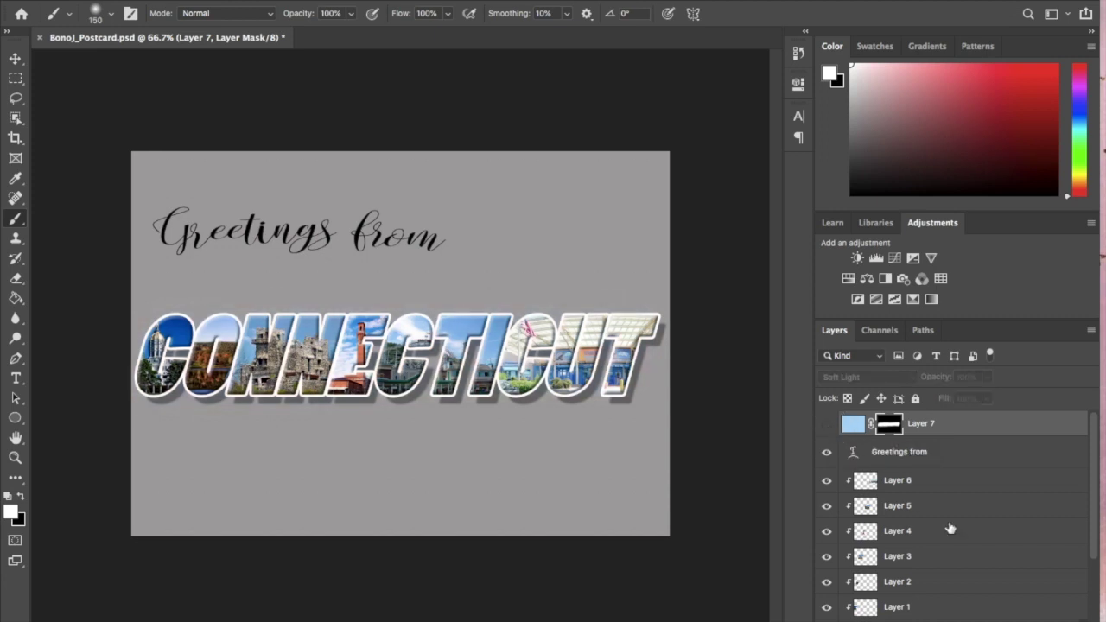
scroll(965, 537, "down", 1)
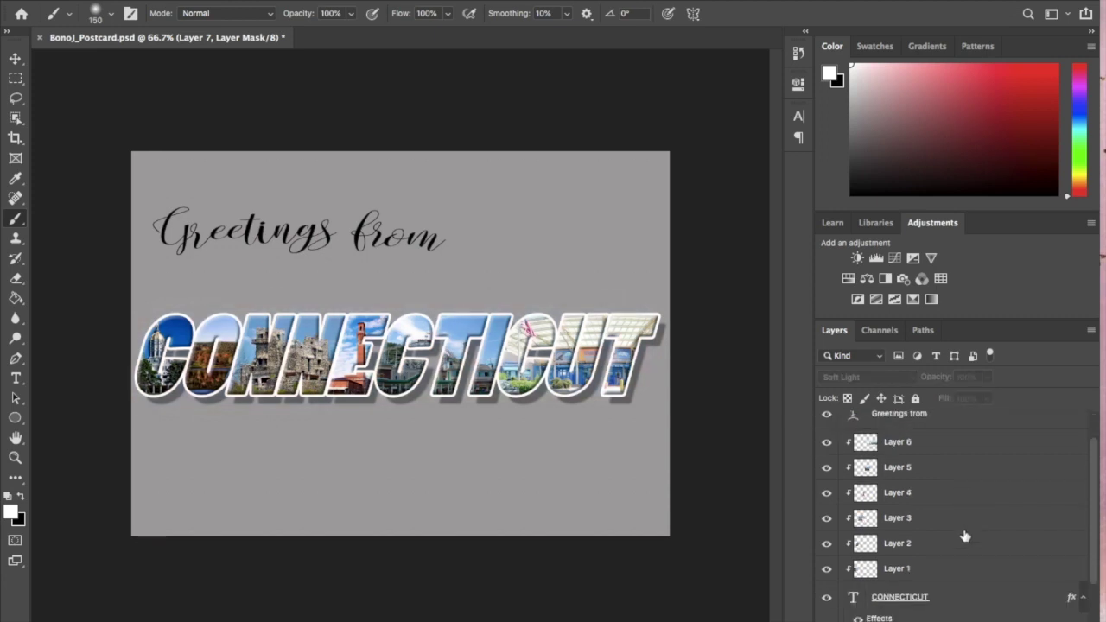
scroll(964, 537, "up", 1)
left_click(826, 425)
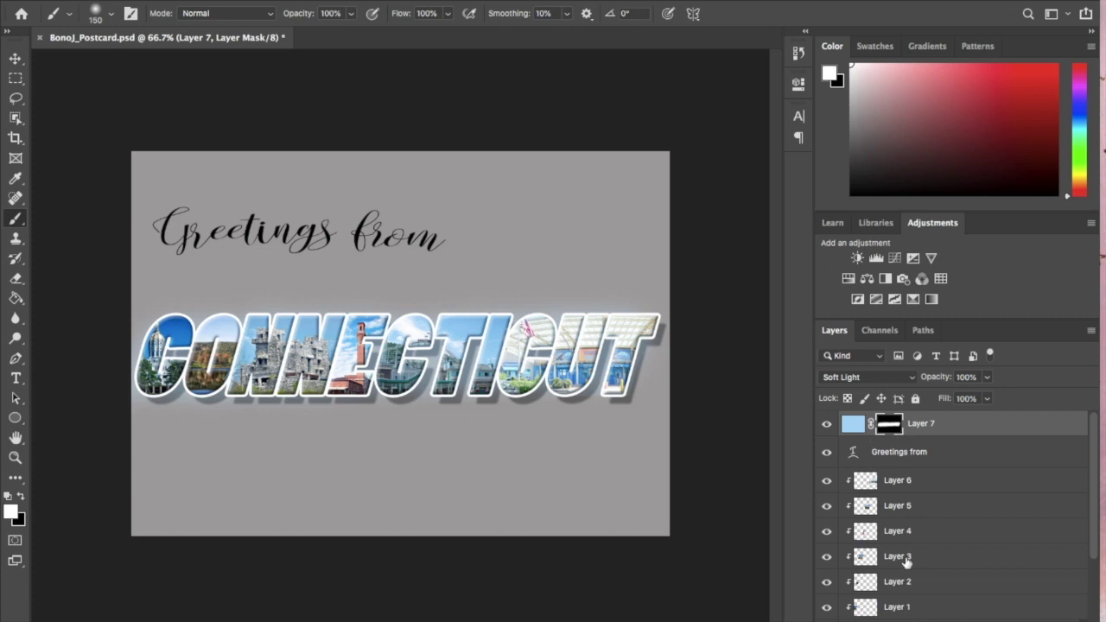
- Select the clipped photo Layer 1 and hide and reshow it to identify its photo in the lettering
scroll(906, 563, "down", 3)
left_click(889, 503)
left_click(825, 503)
left_click(825, 503)
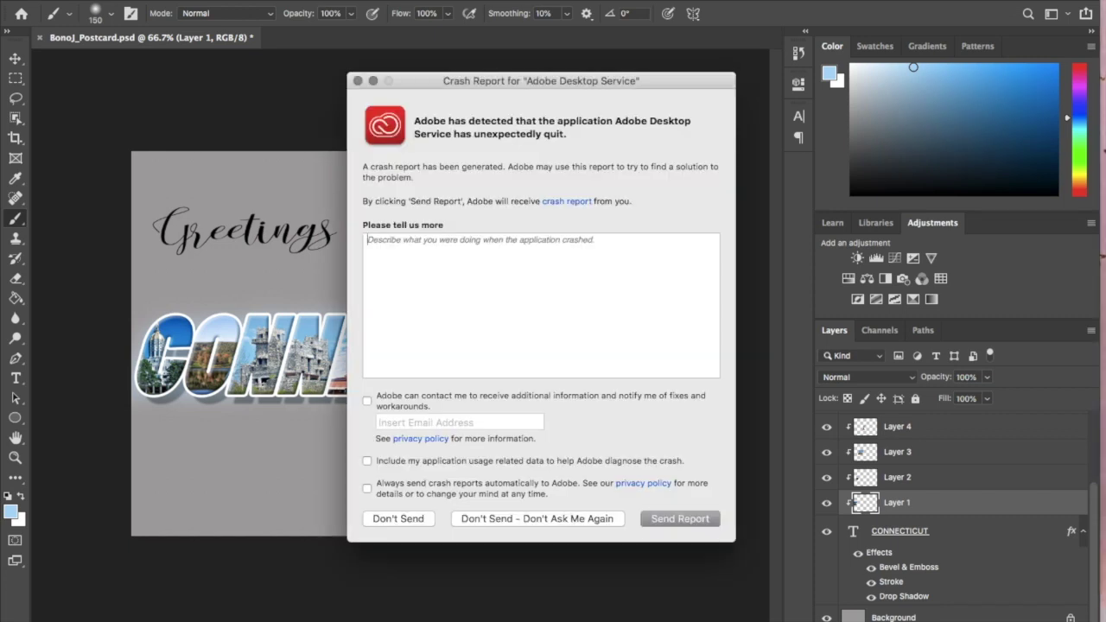
- Dismiss the crash report unsent and add a Brightness/Contrast adjustment above Layer 1 with brightness 29 and contrast 3
left_click(399, 519)
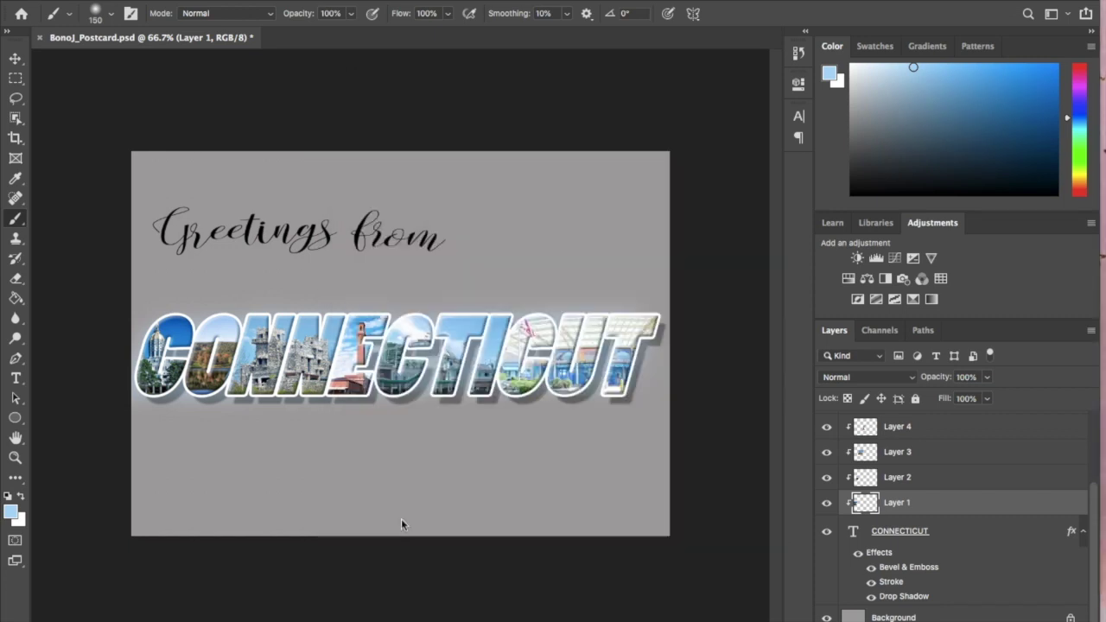
left_click(973, 618)
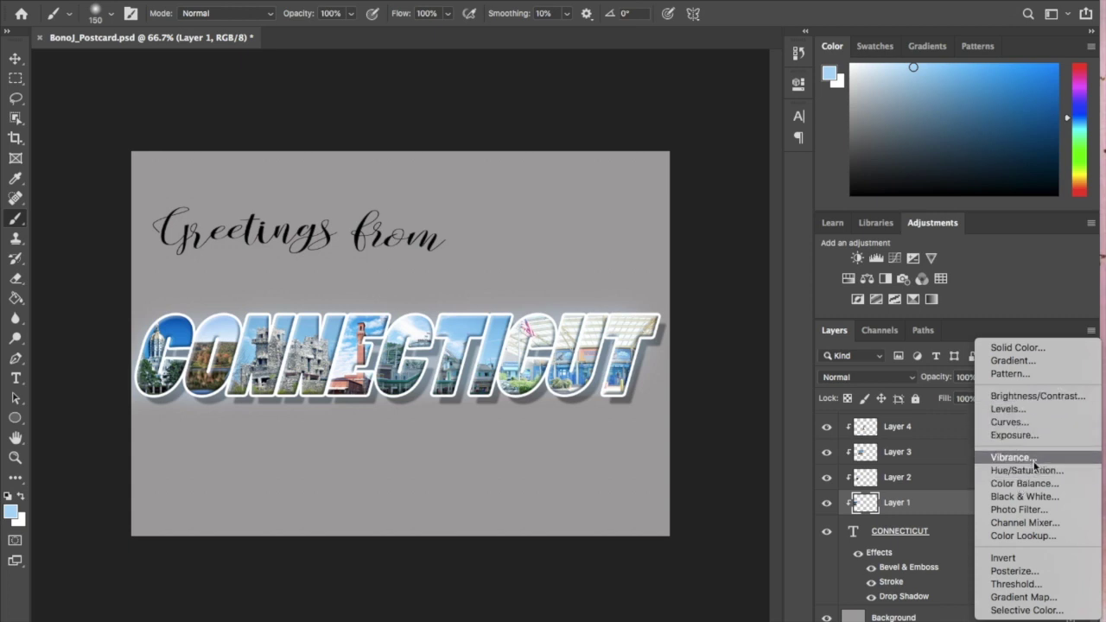
left_click(1038, 396)
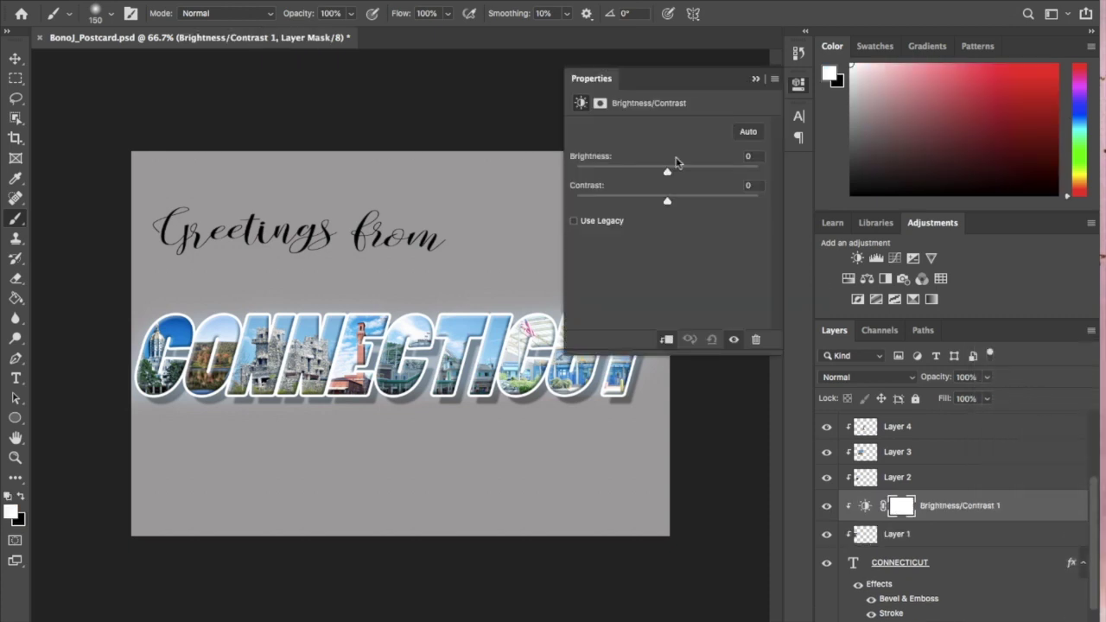
left_click_drag(666, 176, 670, 208)
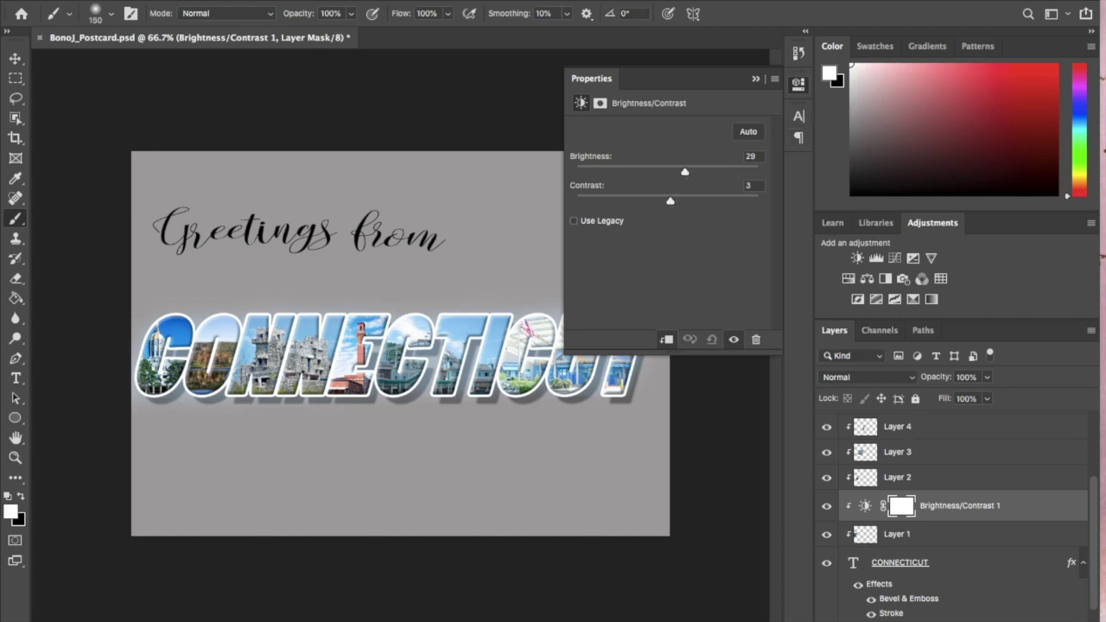
- Add a Hue/Saturation adjustment above Brightness/Contrast 1 with hue +8, saturation -34 and lightness -1
left_click(976, 617)
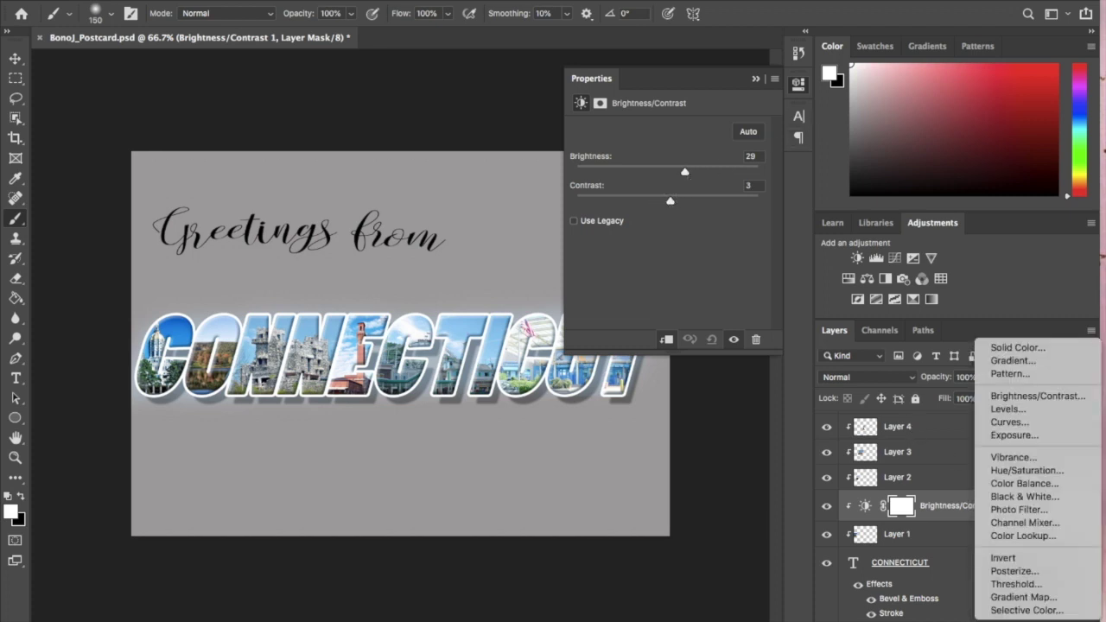
left_click(1015, 473)
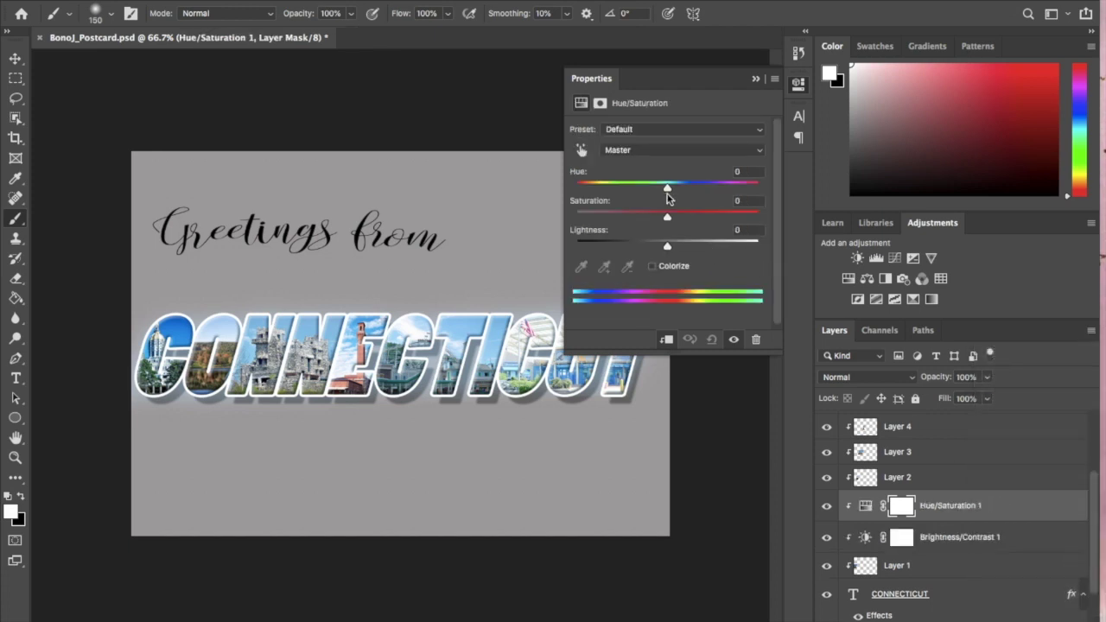
left_click_drag(669, 192, 666, 248)
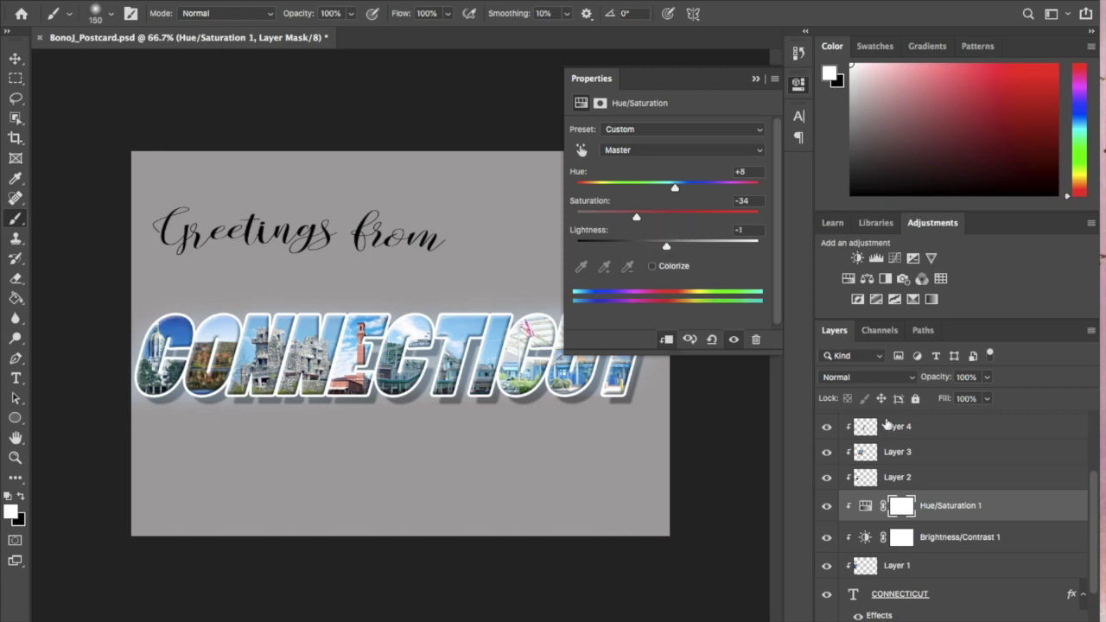
- Add an Exposure adjustment above Hue/Saturation 1 with the exposure raised to about +1.05
left_click(917, 620)
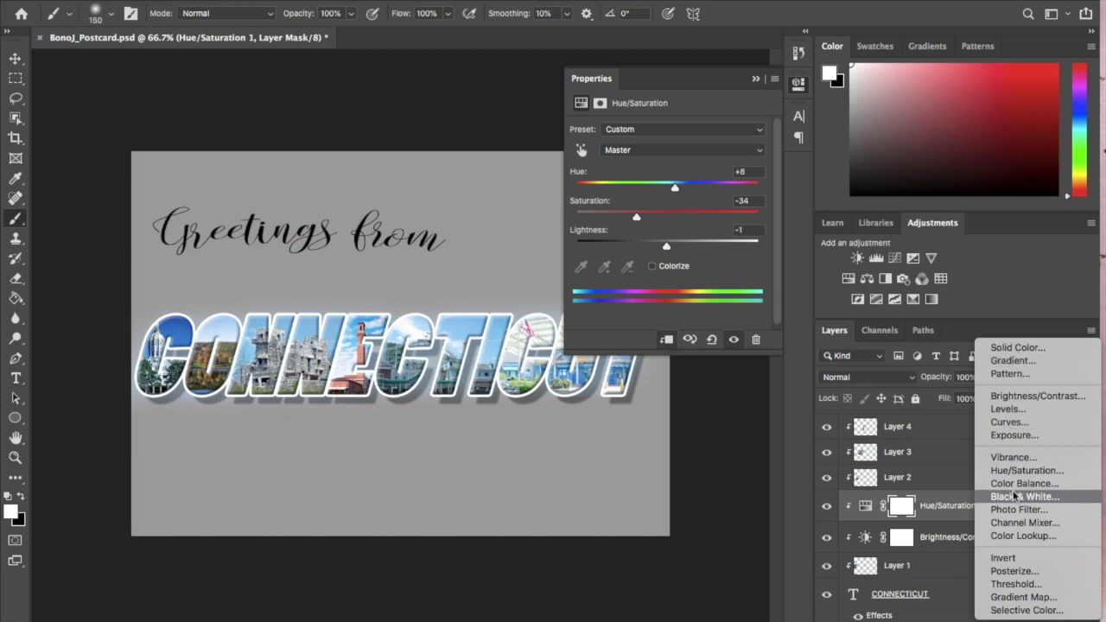
left_click(1015, 435)
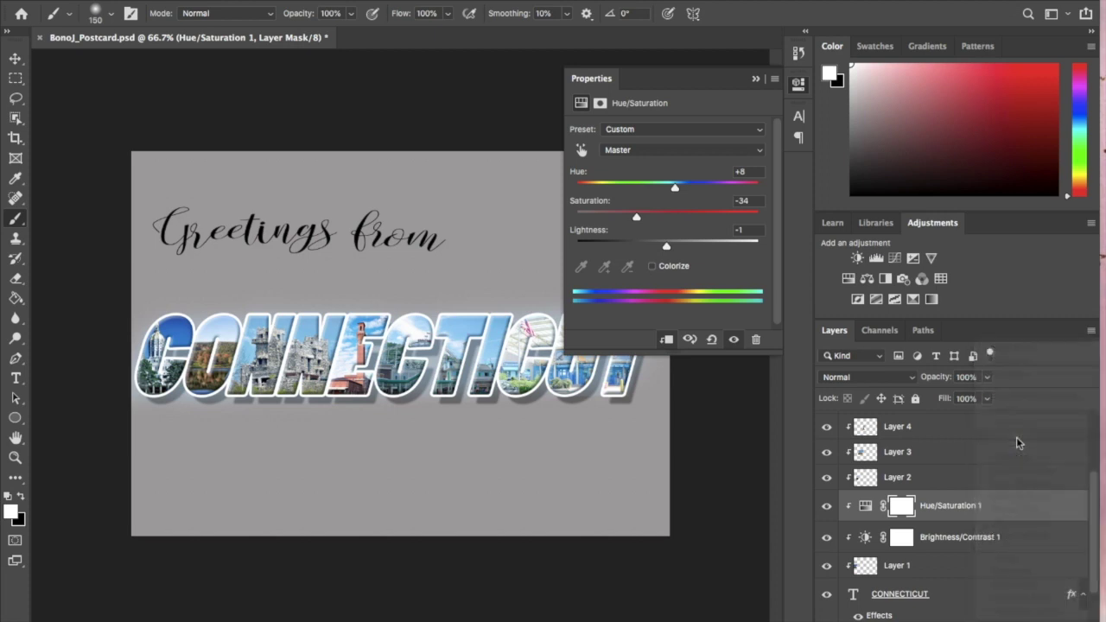
left_click_drag(666, 172, 682, 173)
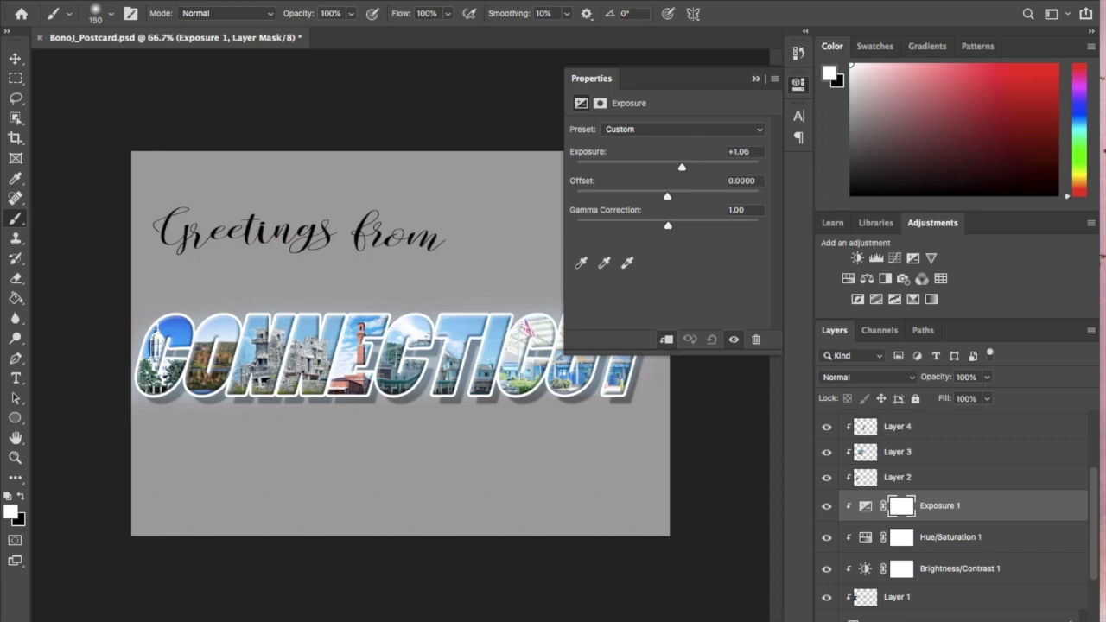
- Add a Selective Color adjustment above Exposure 1, setting the Cyans to magenta -1, yellow +3 and black +1
left_click(981, 615)
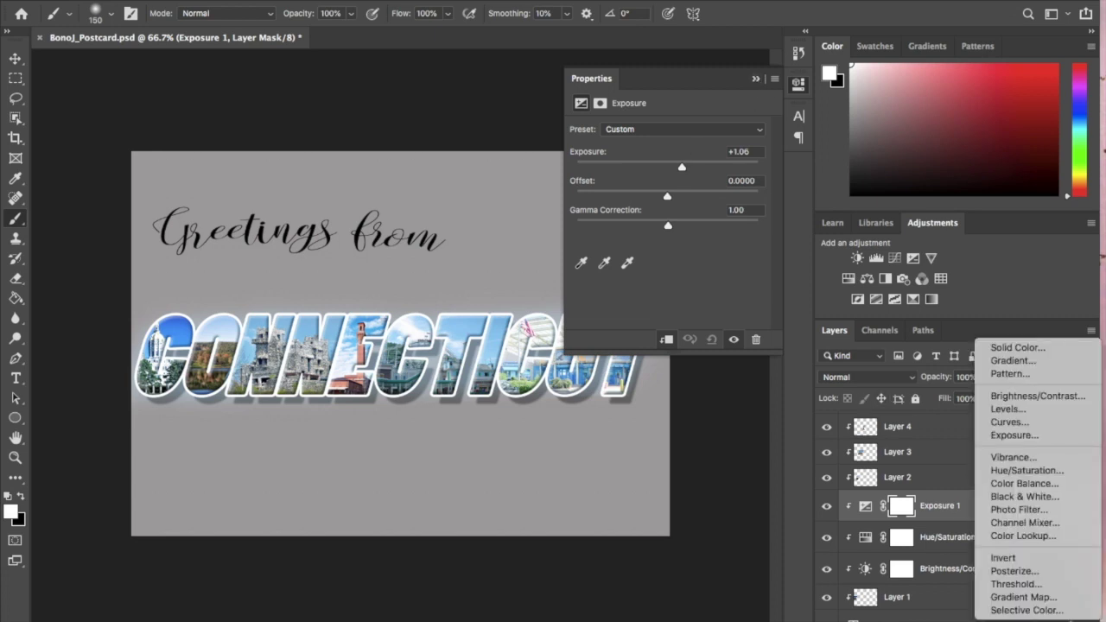
left_click(1013, 610)
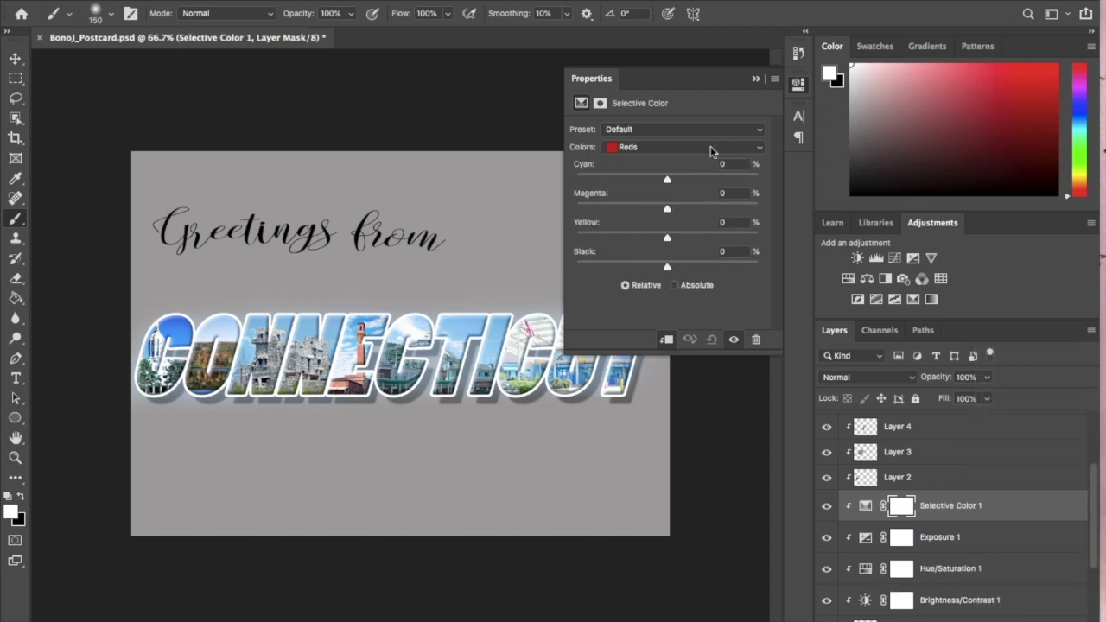
left_click(711, 148)
left_click(699, 182)
left_click_drag(666, 180, 667, 265)
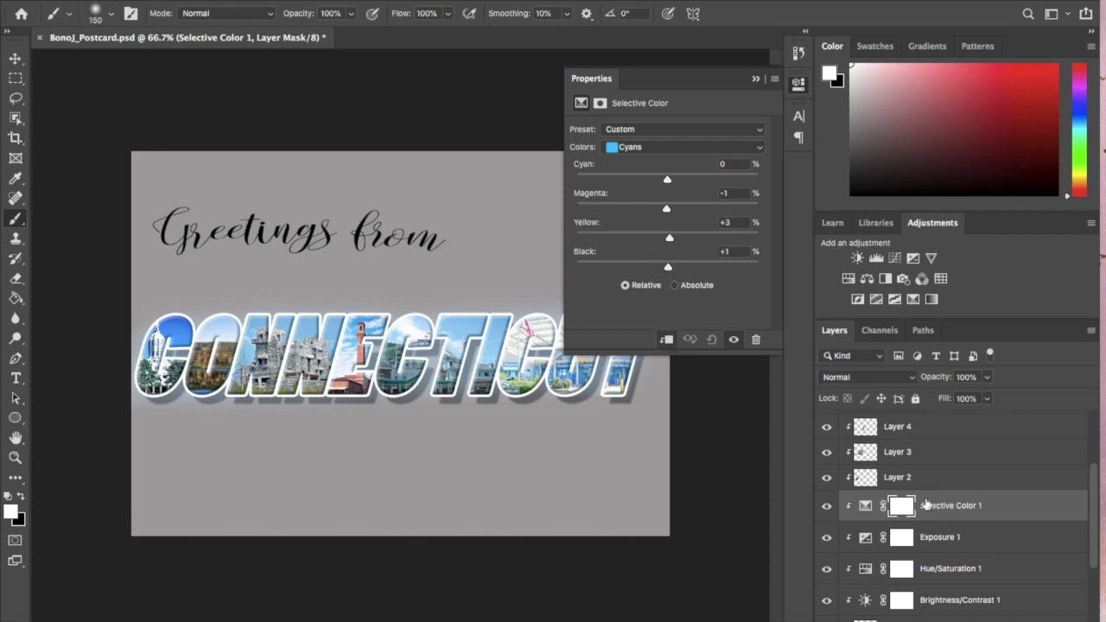
- Try Layer 2 below the four adjustment layers, directly above Layer 1, and return it above Selective Color 1
left_click(916, 480)
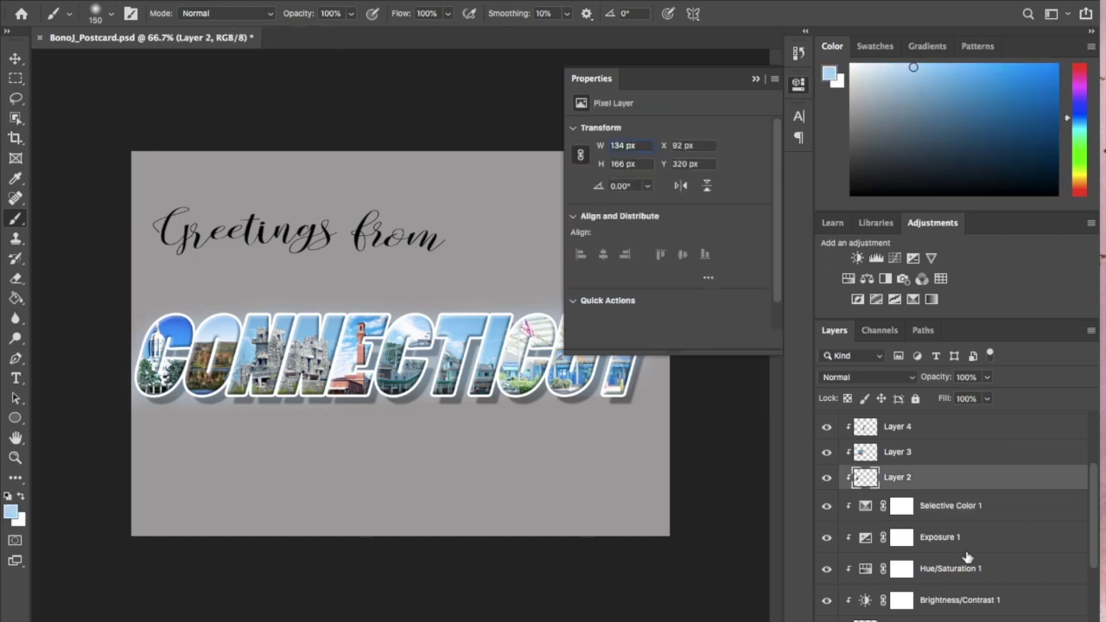
scroll(967, 557, "down", 3)
scroll(899, 531, "up", 3)
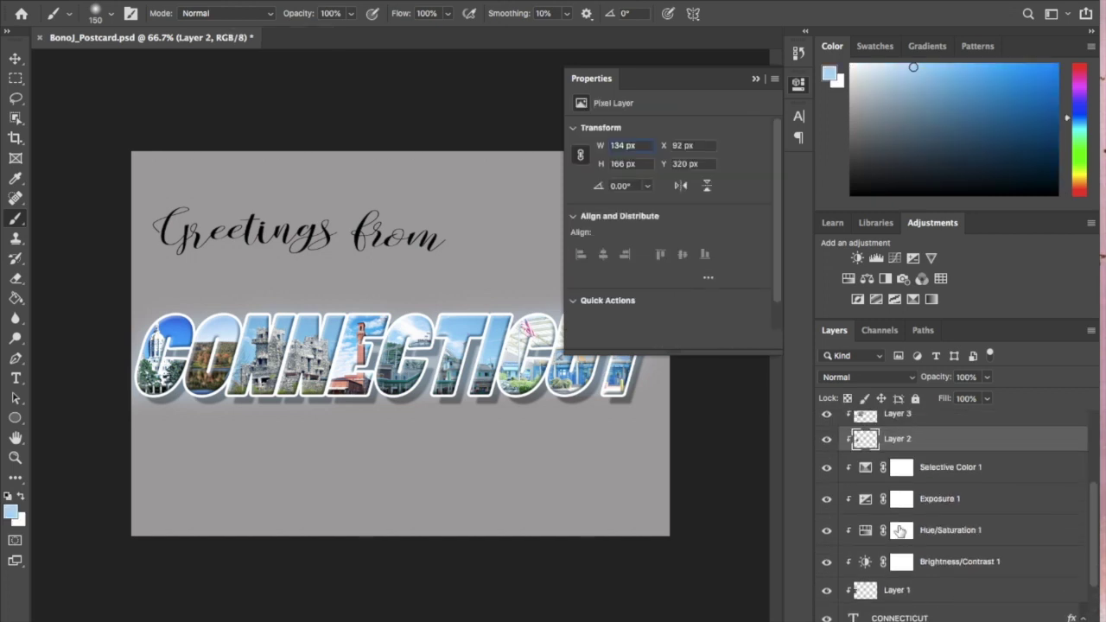
mouse_move(904, 441)
left_mouse_down()
mouse_move(881, 528)
mouse_move(886, 577)
left_mouse_up()
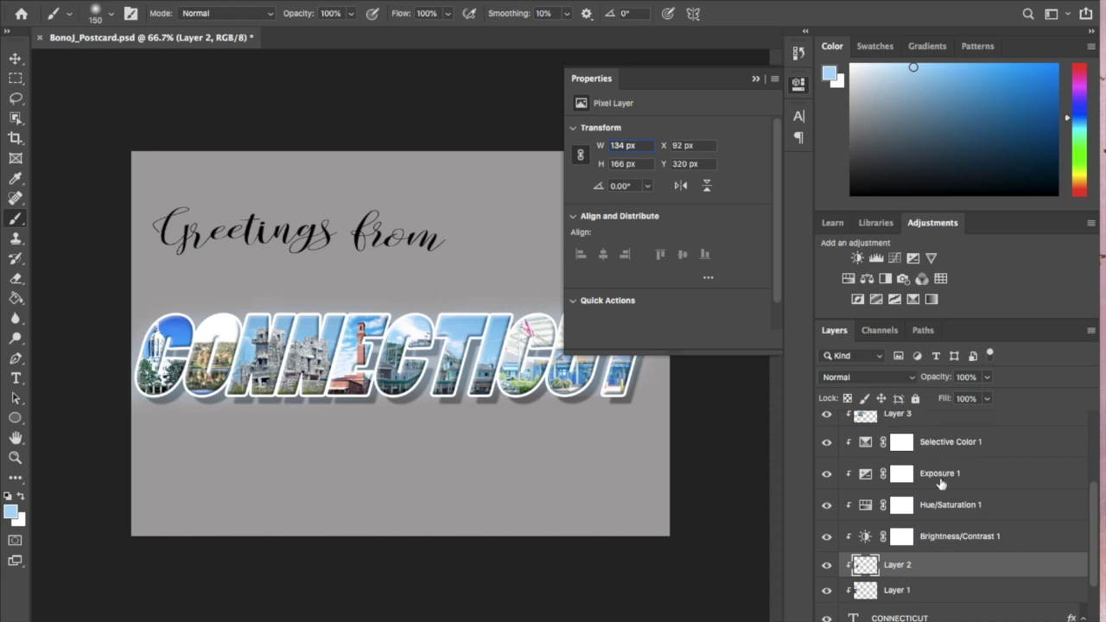
left_click_drag(916, 576, 909, 439)
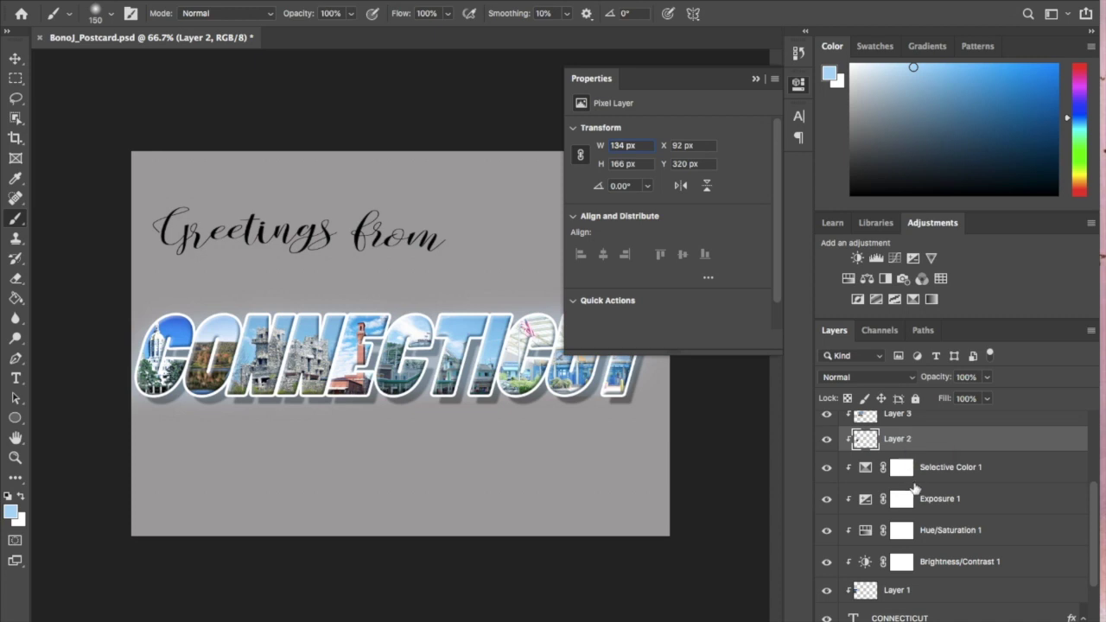
- Paint black on the Selective Color 1 mask over the first letter O and move Layer 2 directly above Layer 1
left_click(899, 472)
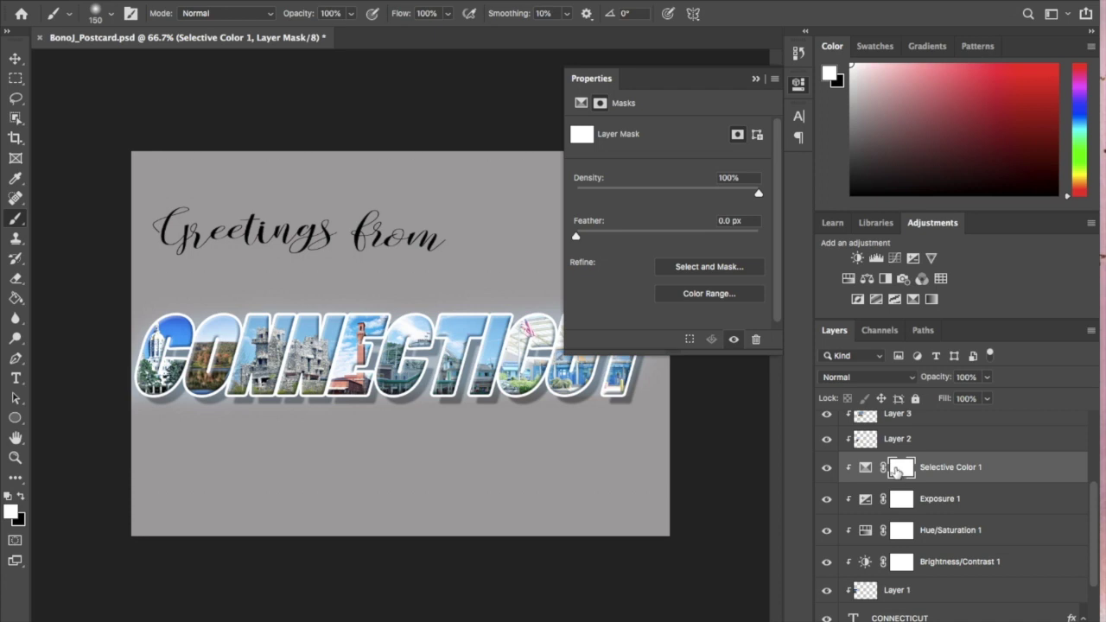
left_click(21, 497)
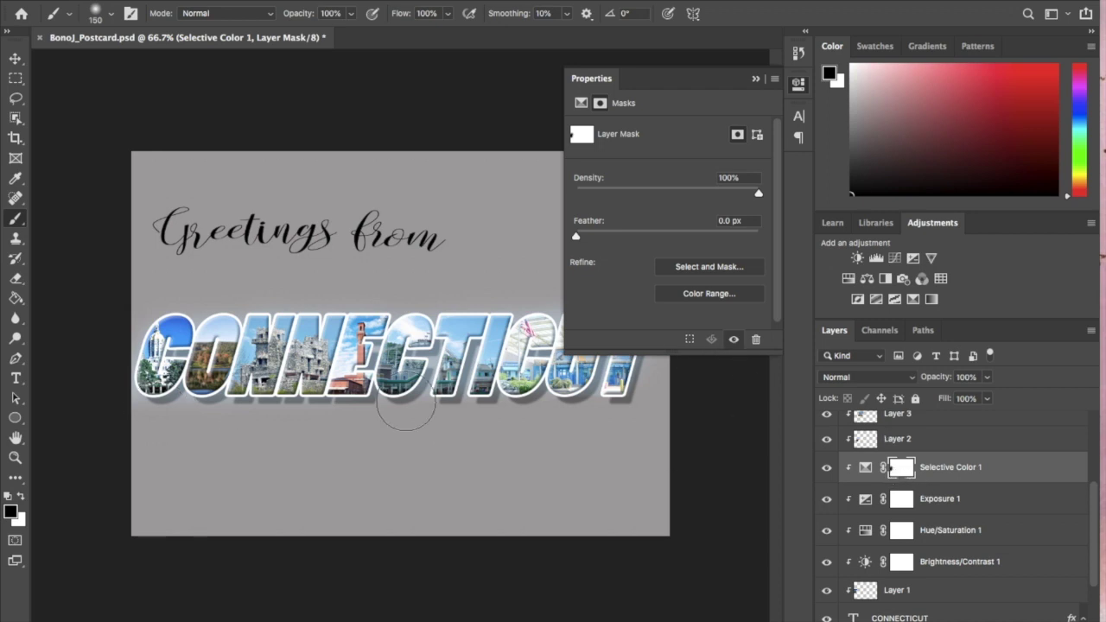
left_click_drag(922, 440, 927, 577)
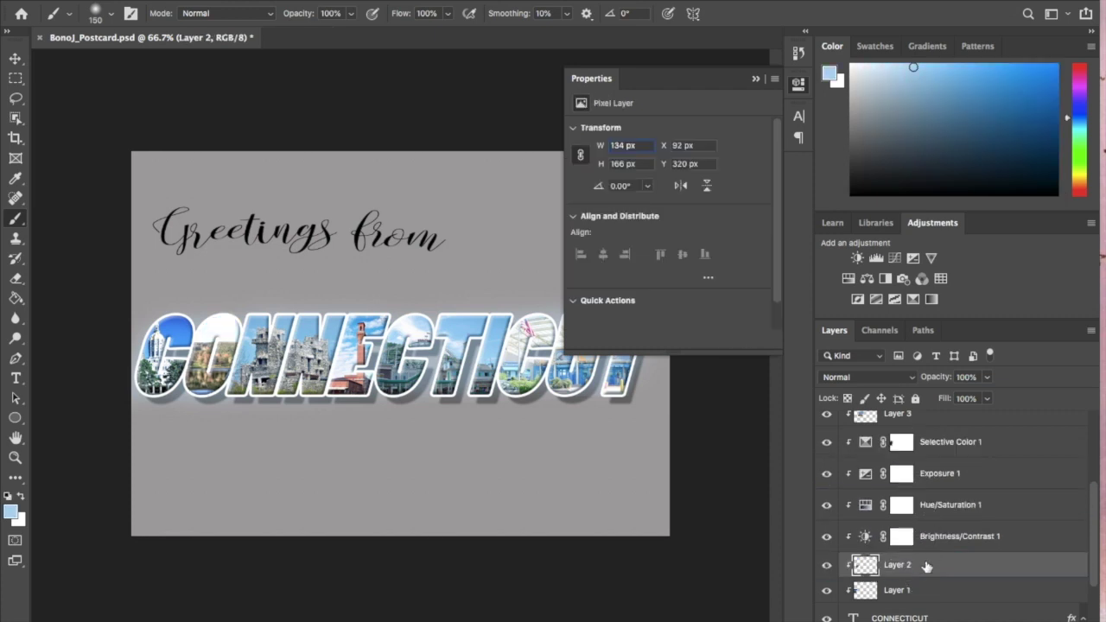
left_click(936, 443)
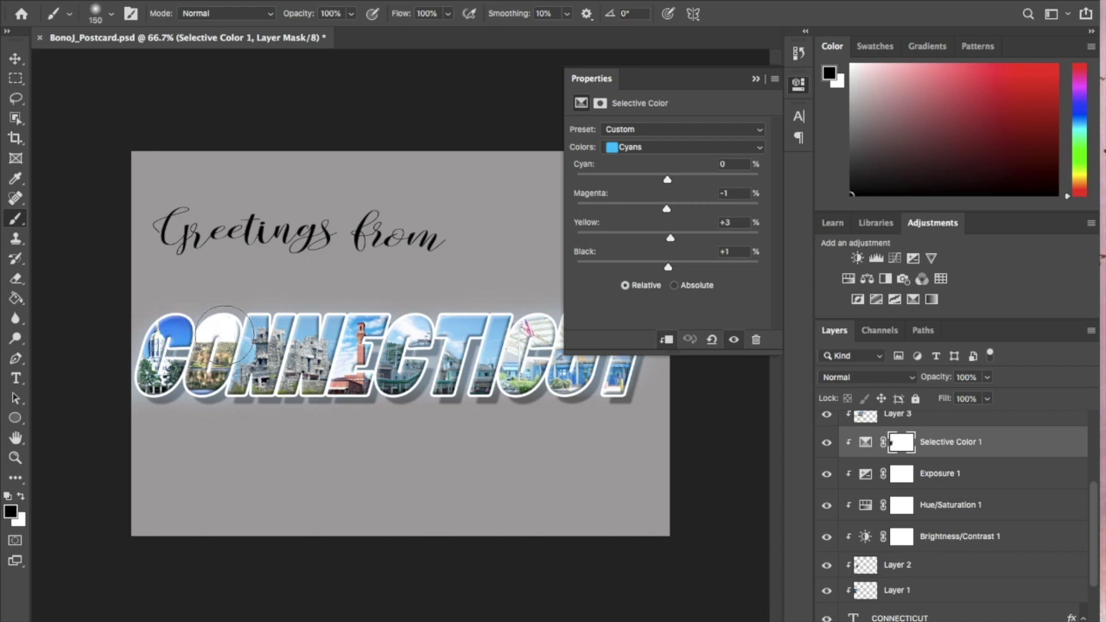
left_click(207, 402)
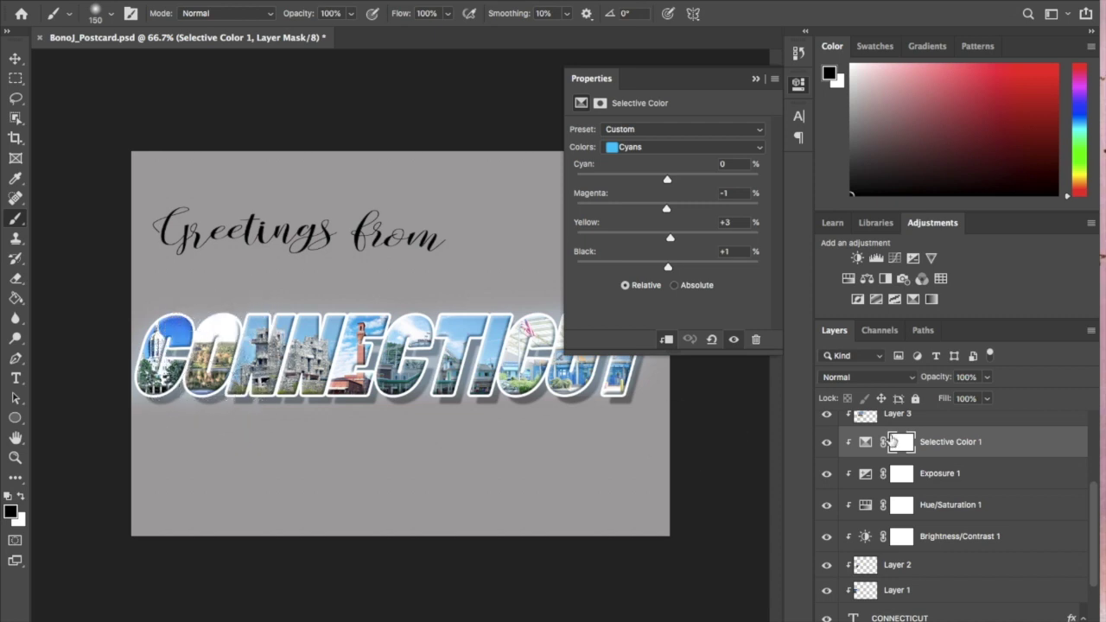
- Paint black over the first letter O on the Exposure 1 and Hue/Saturation 1 masks
left_click(955, 475)
left_click_drag(242, 344, 203, 327)
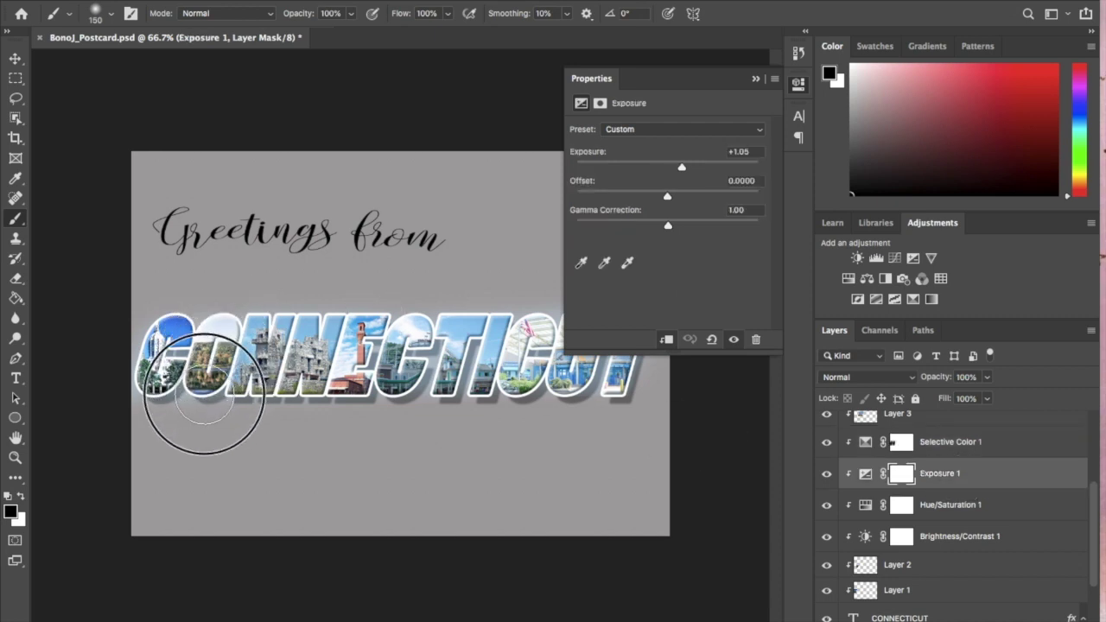
left_click(978, 510)
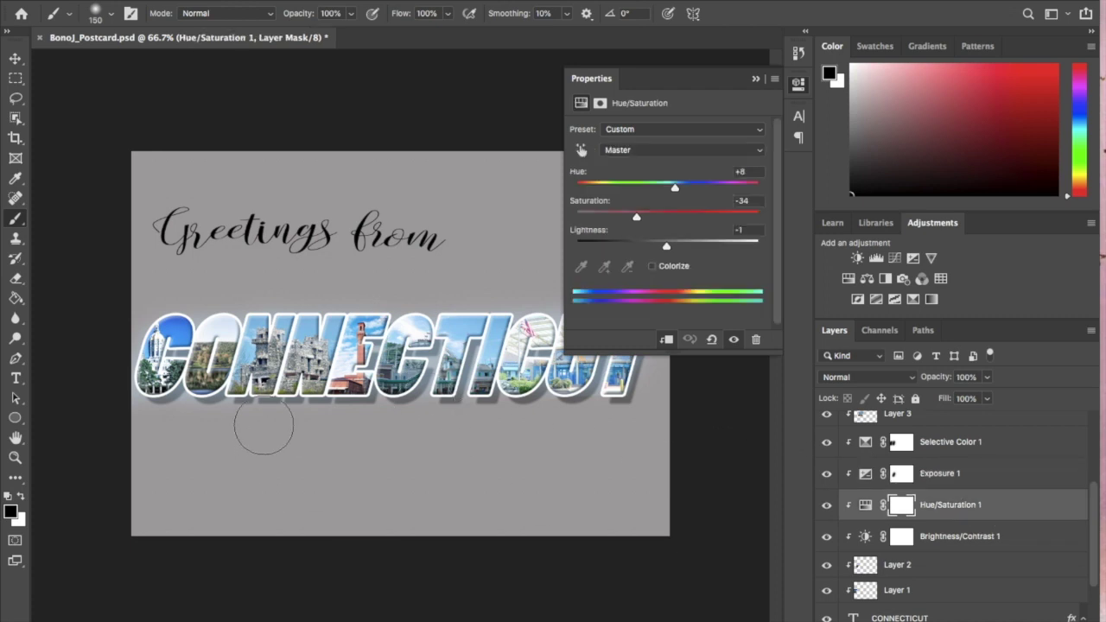
left_click_drag(218, 334, 193, 346)
- Paint black over the first letter O on the Brightness/Contrast 1 mask and collapse the adjustment's properties
left_click(963, 543)
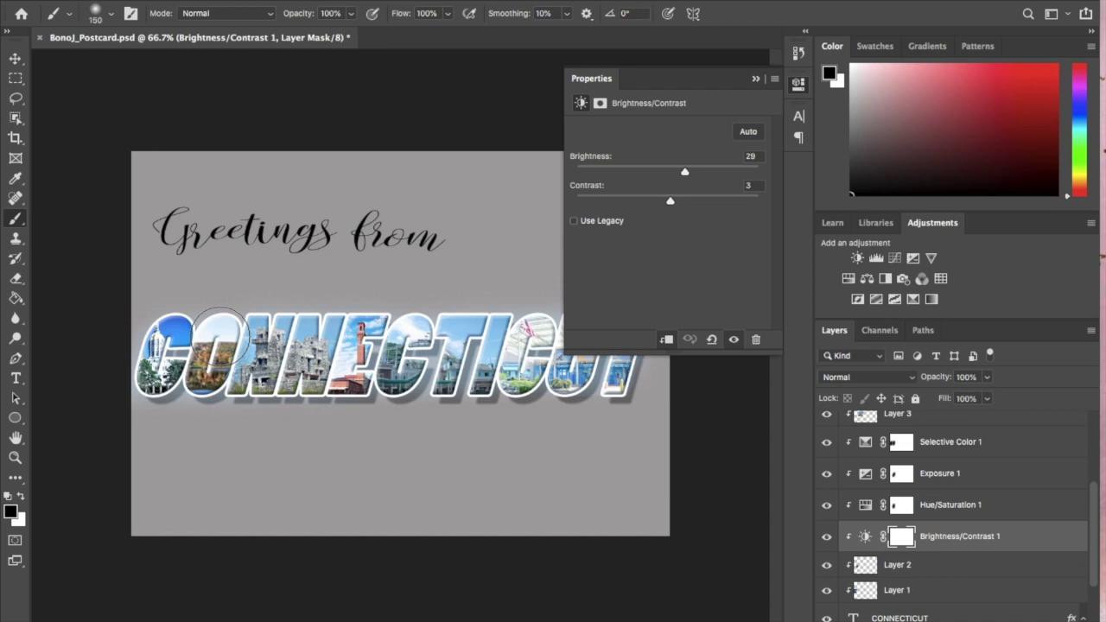
left_click_drag(208, 381, 207, 402)
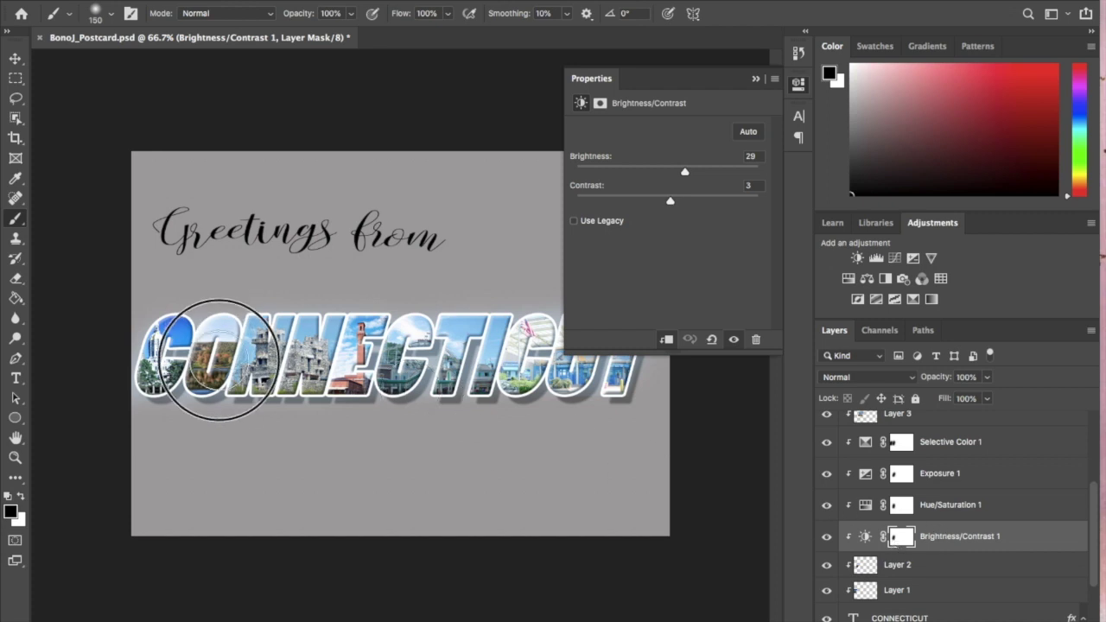
mouse_move(229, 325)
left_mouse_down()
mouse_move(210, 346)
mouse_move(216, 384)
left_mouse_up()
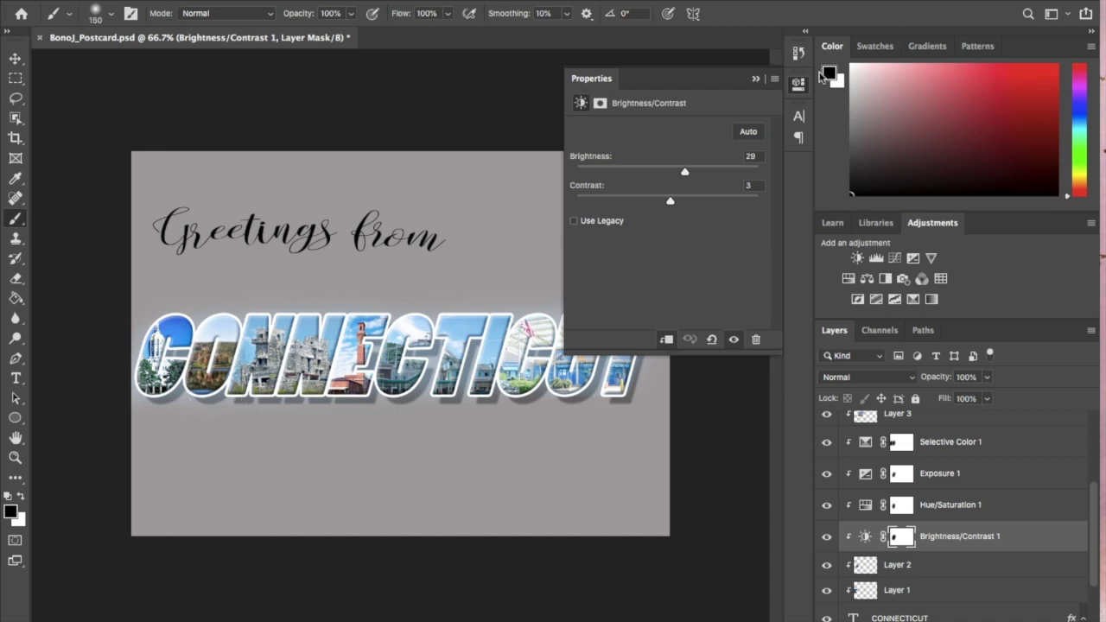
left_click(799, 88)
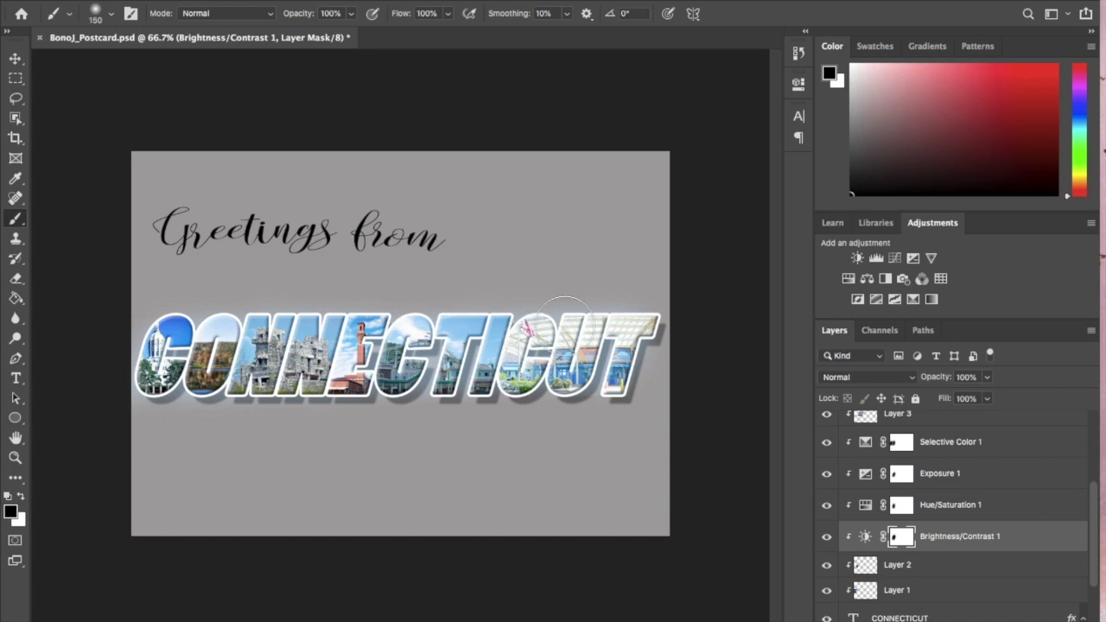
- Switch to Firefox and search Google Images for "ct landscape" in a new tab
mouse_move(782, 615)
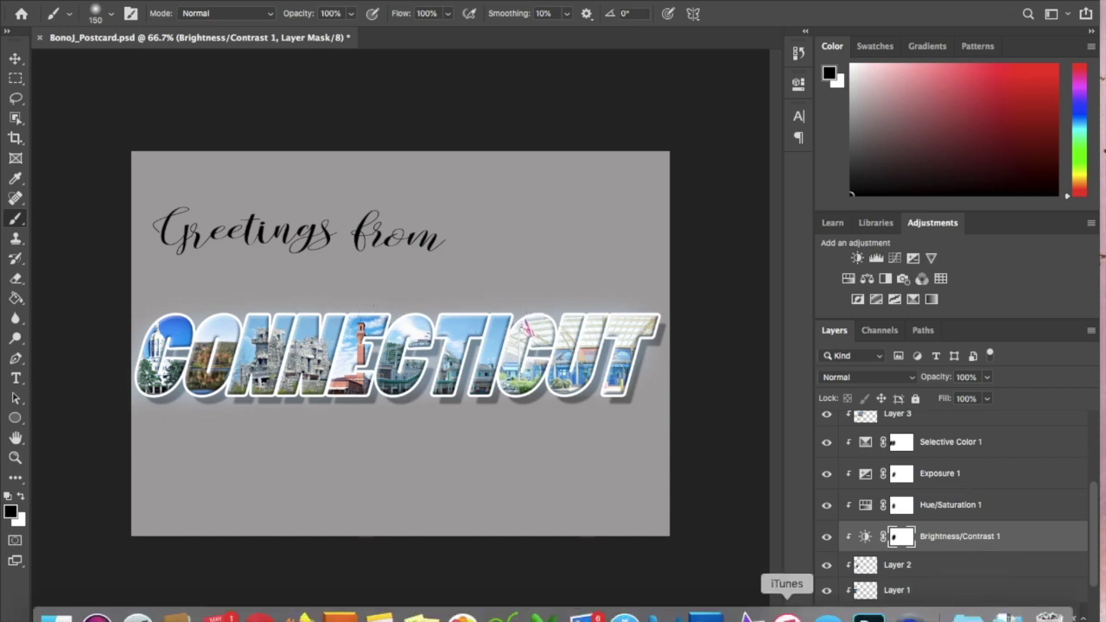
left_click(299, 615)
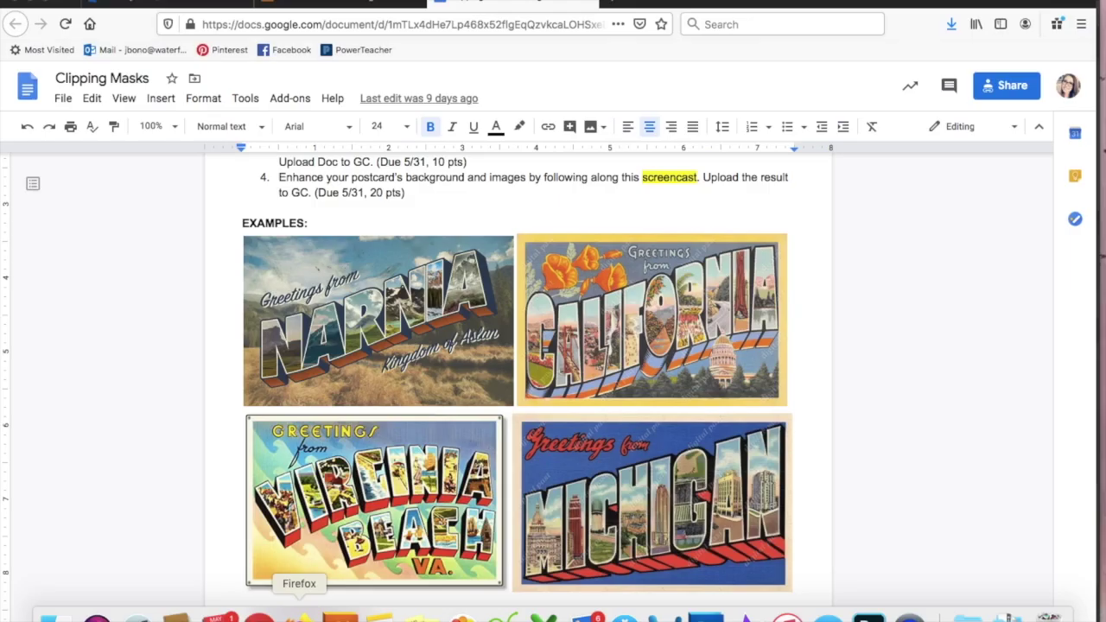
left_click(607, 5)
type("ct landsacpe")
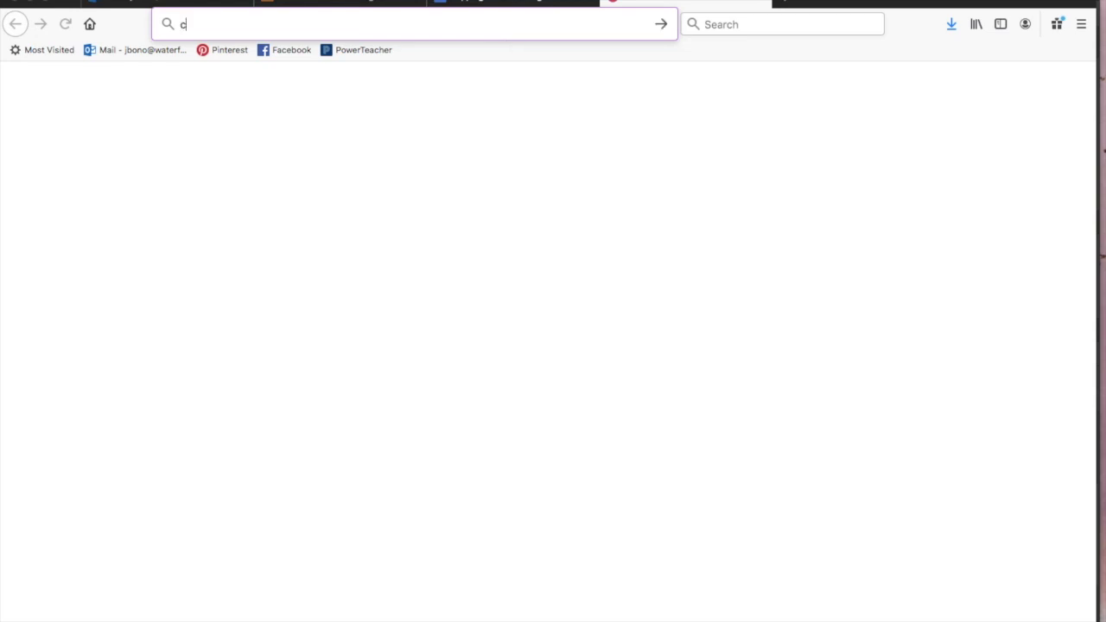
key("Return")
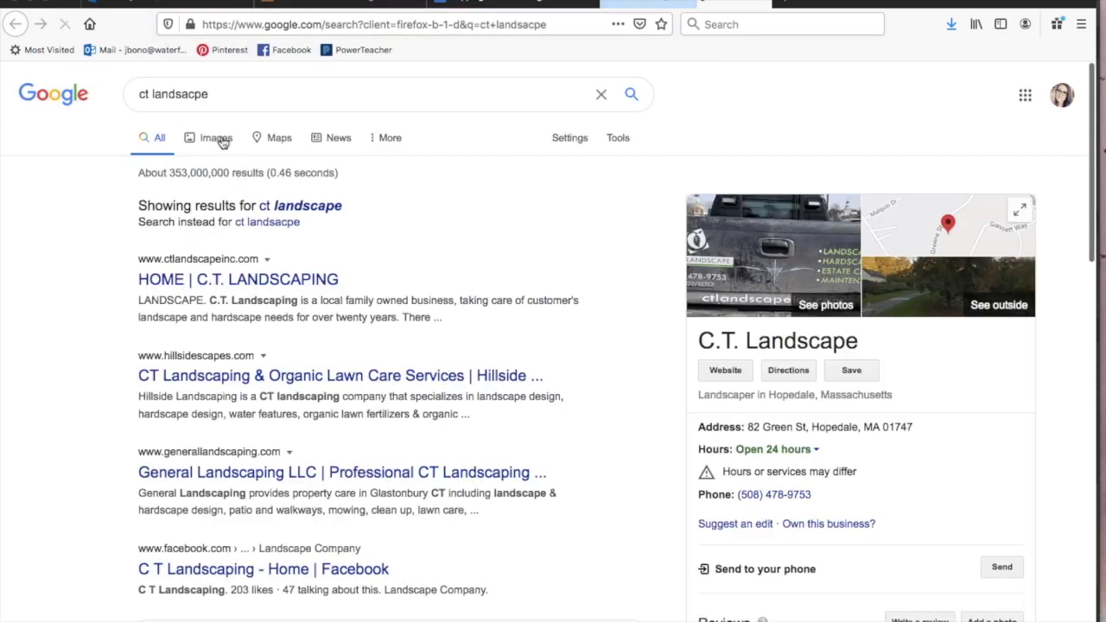
left_click(222, 140)
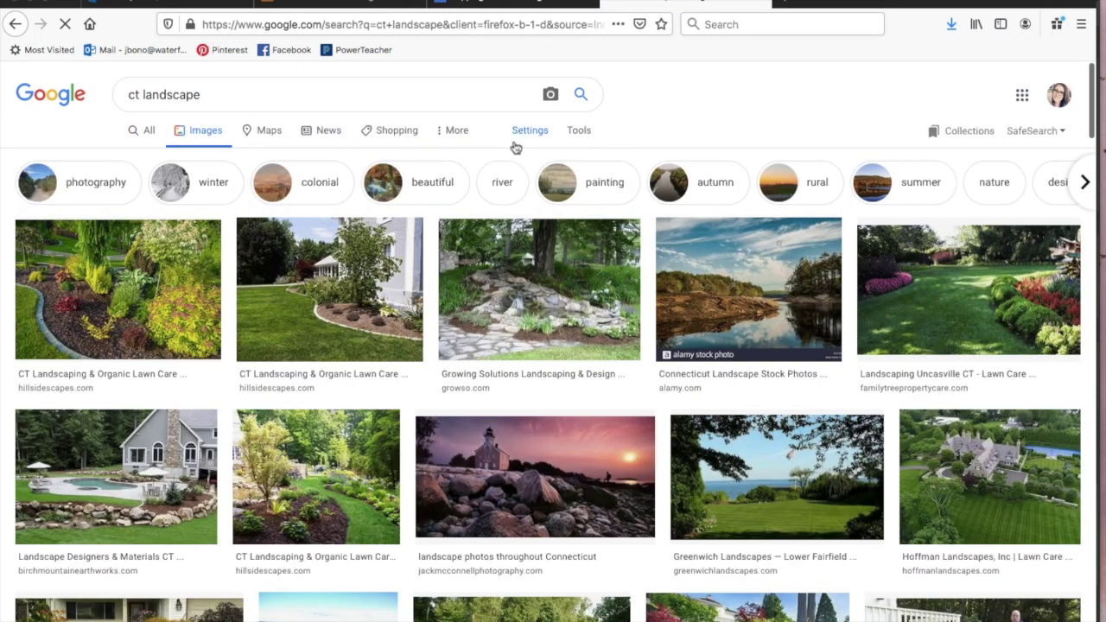
- Filter the Connecticut landscape image results to Large size and the autumn category
left_click(578, 132)
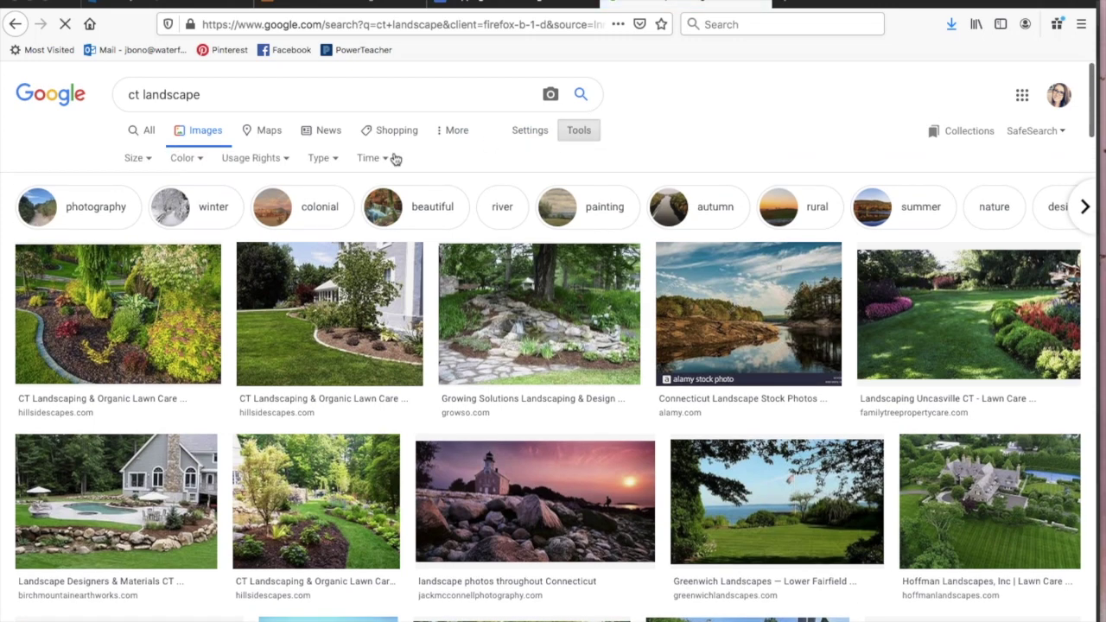
left_click(138, 157)
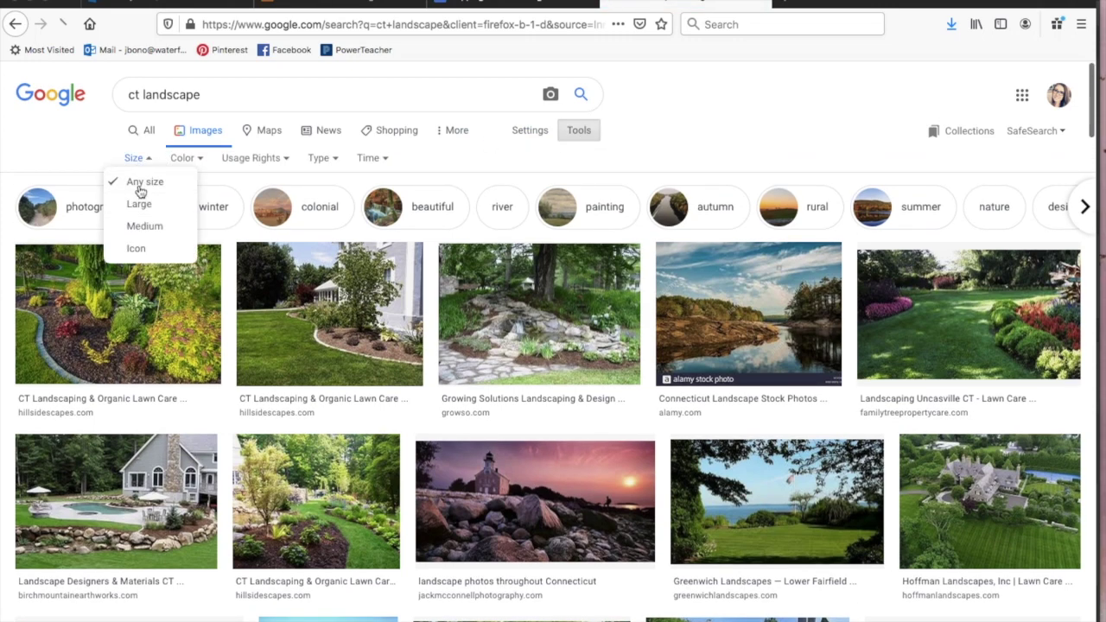
left_click(138, 204)
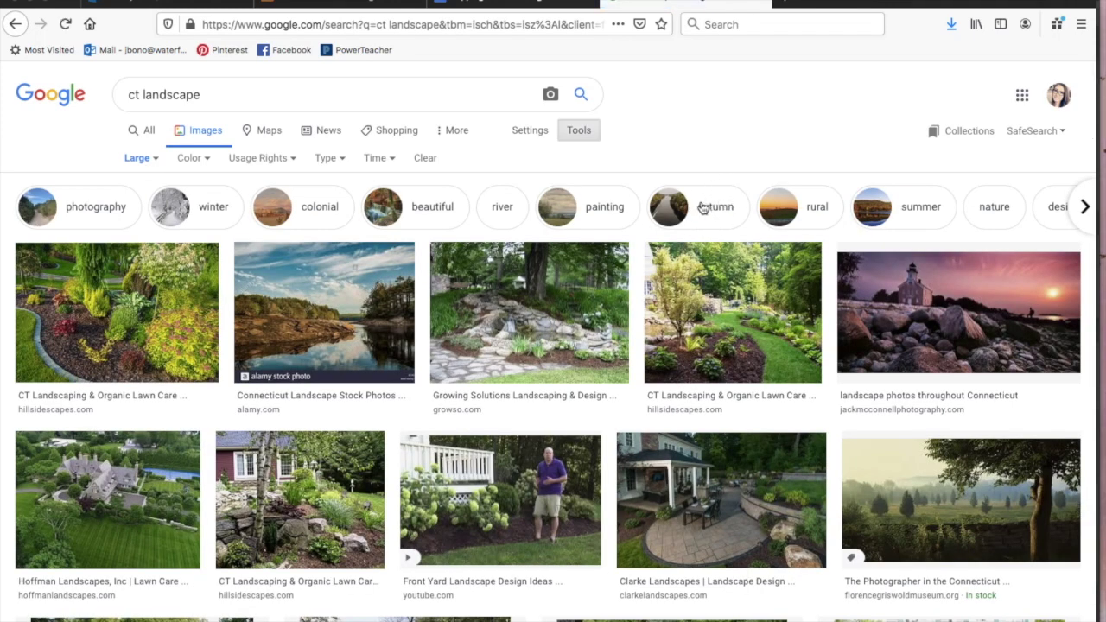
left_click(703, 208)
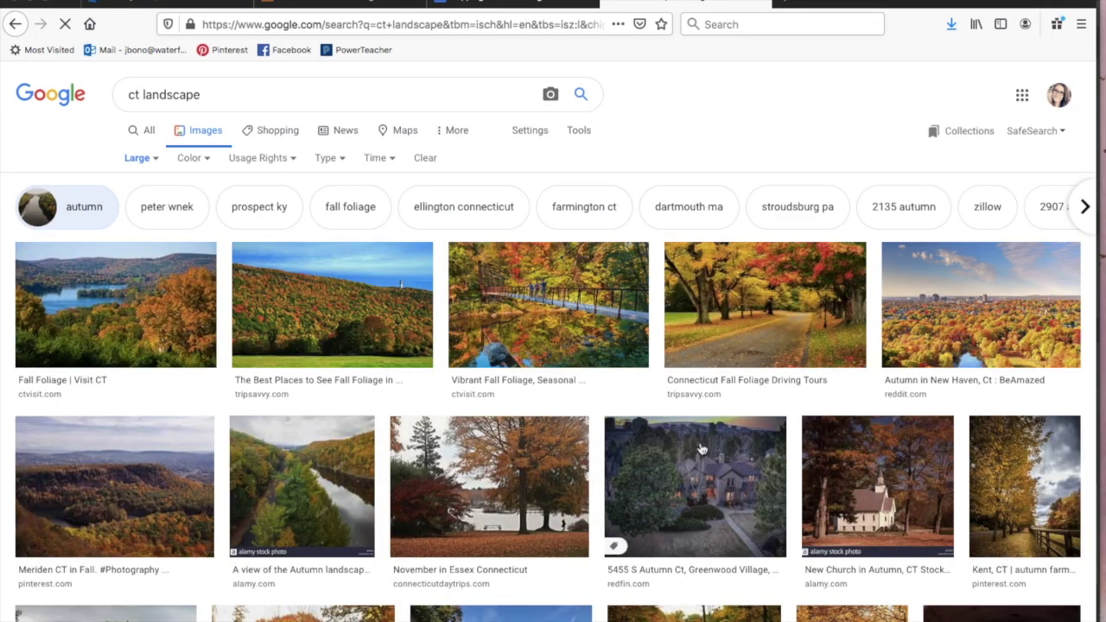
- Open the "Connecticut Fall Foliage Driving Tours" result and copy its full preview image
left_click(785, 325)
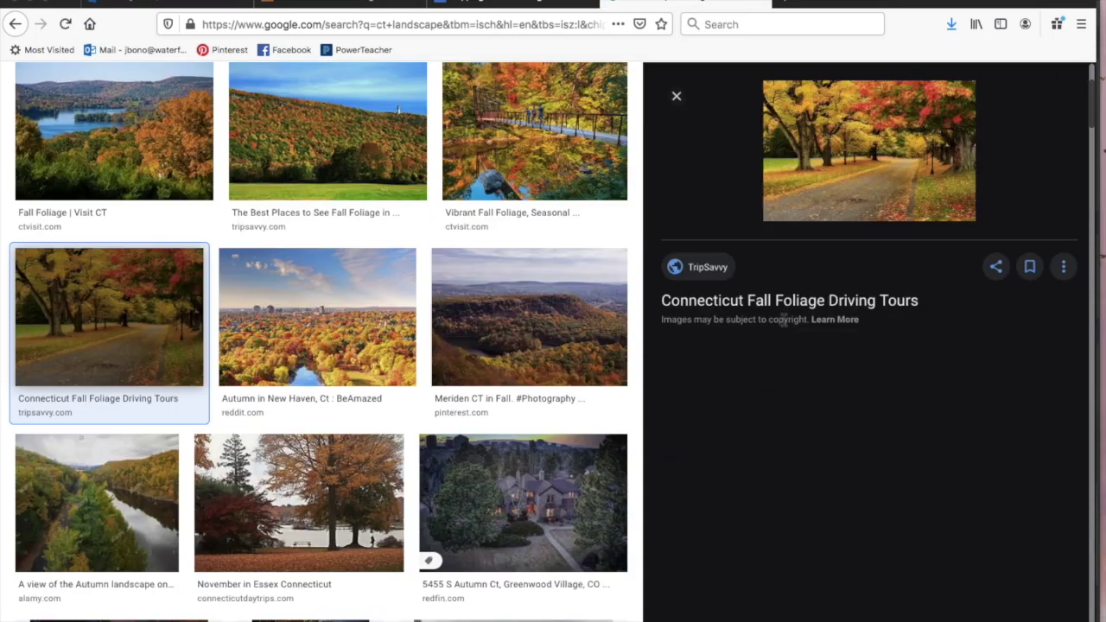
right_click(893, 230)
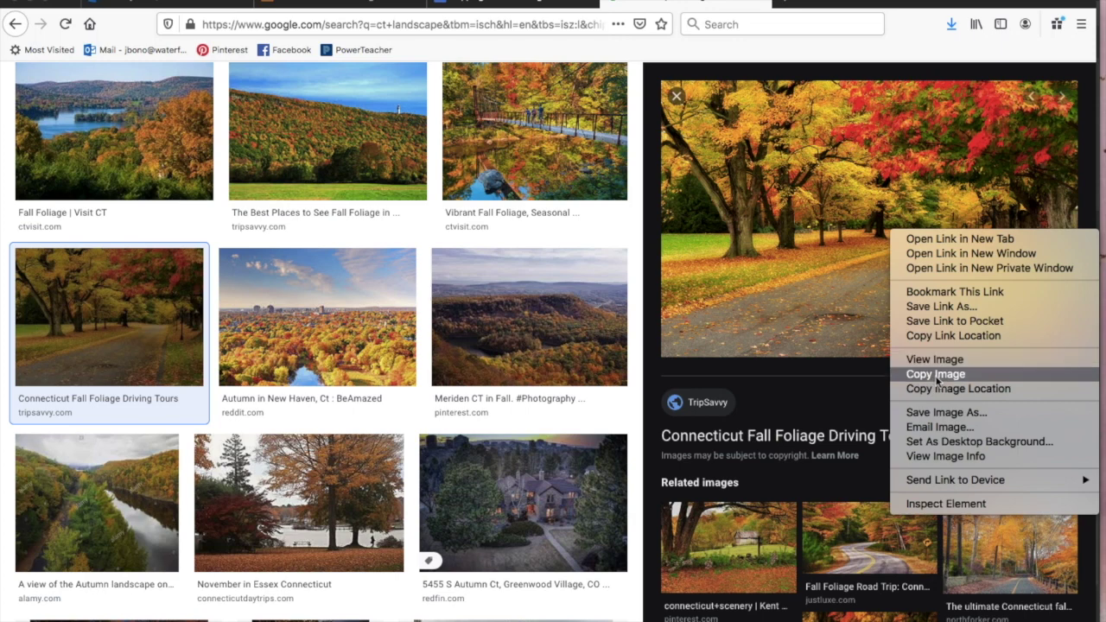
left_click(937, 381)
- Switch to Photoshop and paste the copied foliage photo directly above the Background layer of the postcard
mouse_move(784, 616)
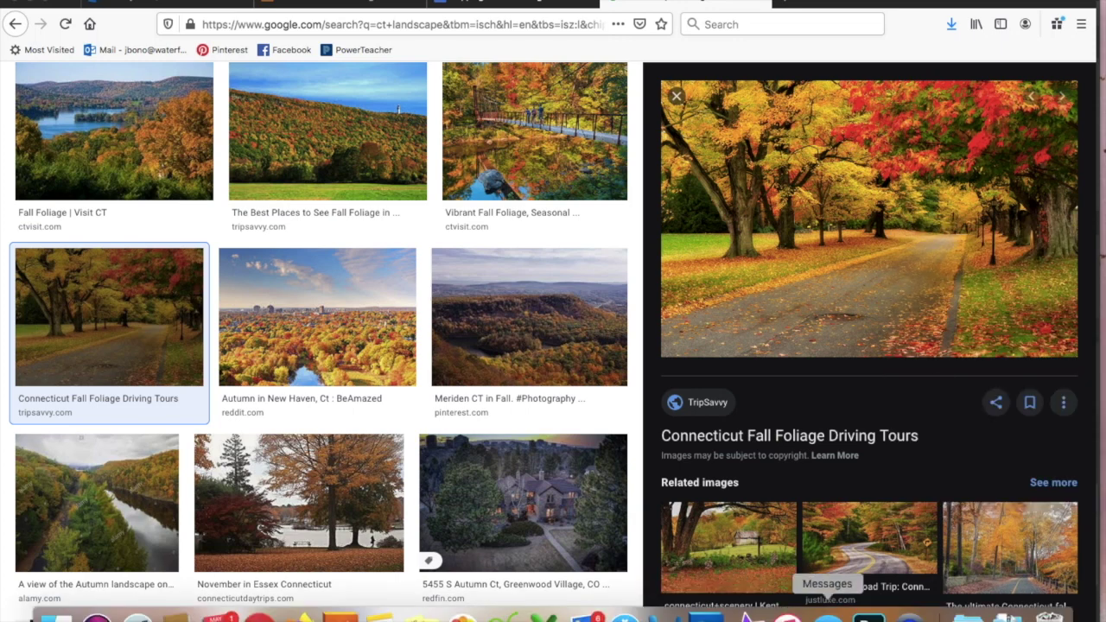
left_click(868, 617)
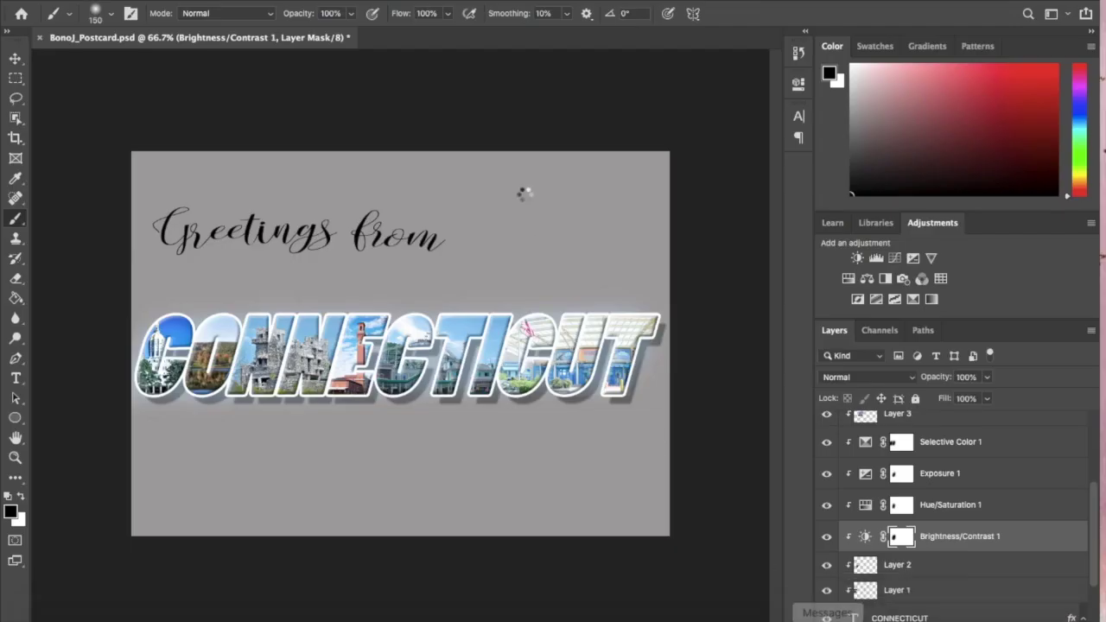
scroll(948, 544, "down", 3)
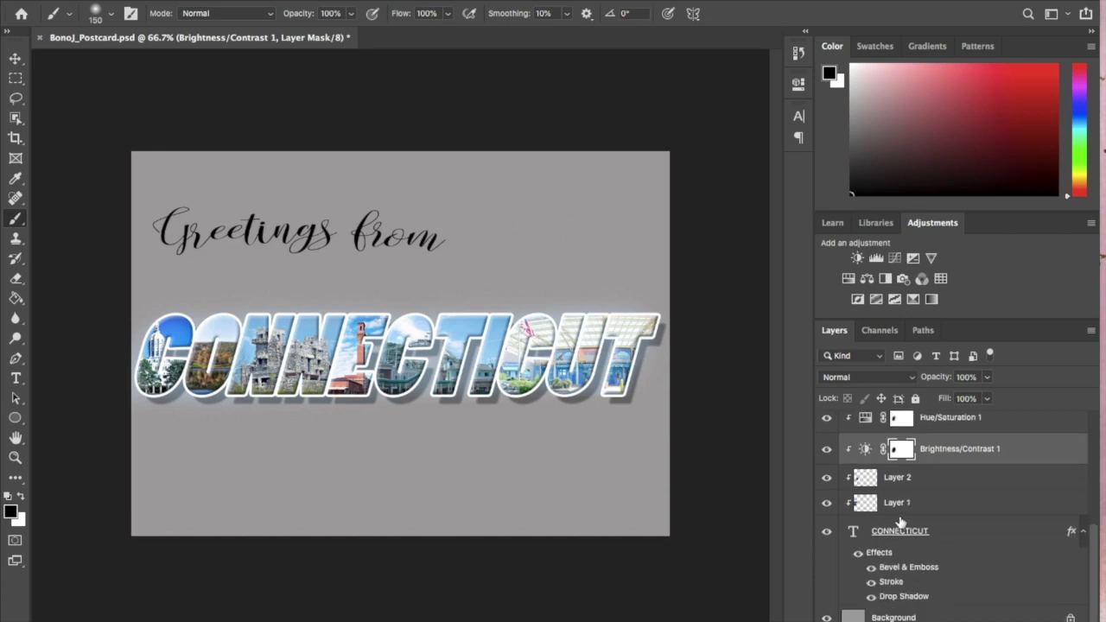
left_click(894, 617)
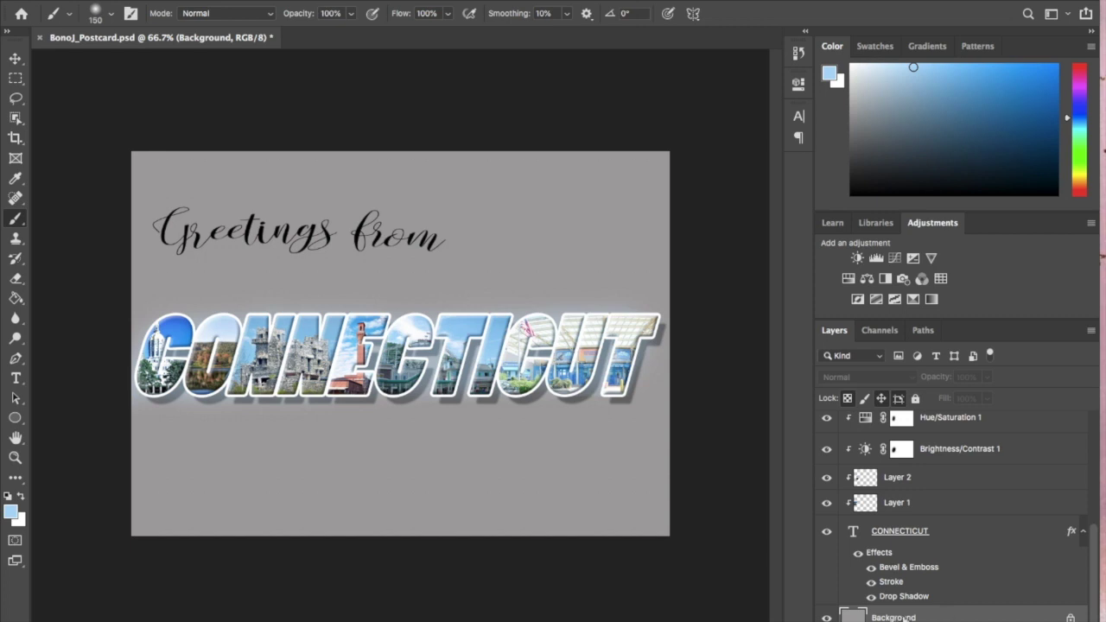
scroll(895, 605, "up", 5)
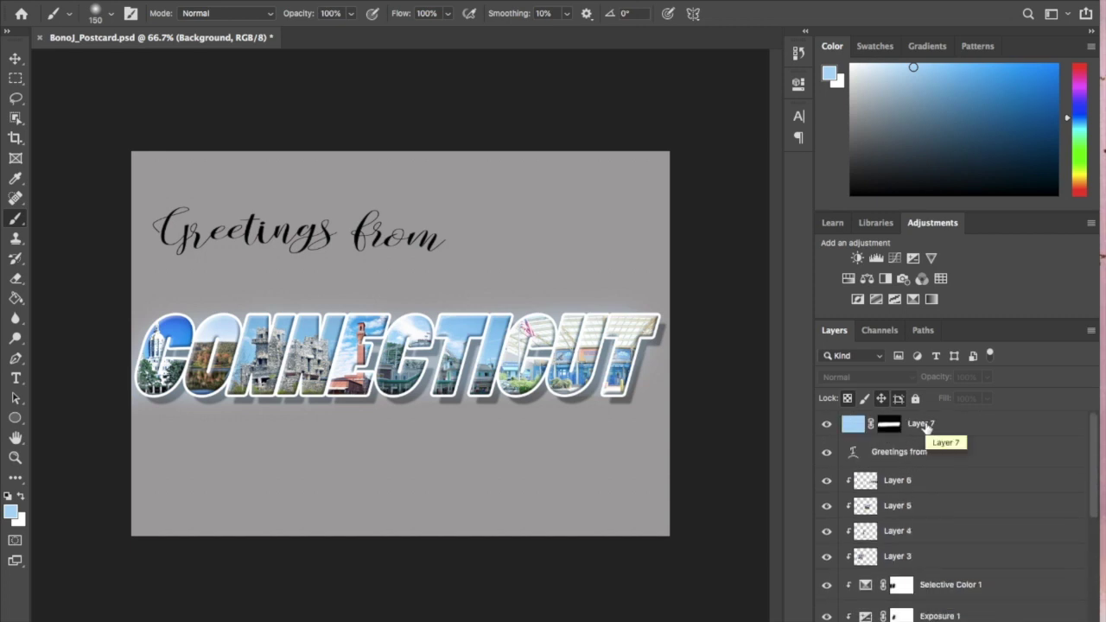
scroll(926, 427, "down", 5)
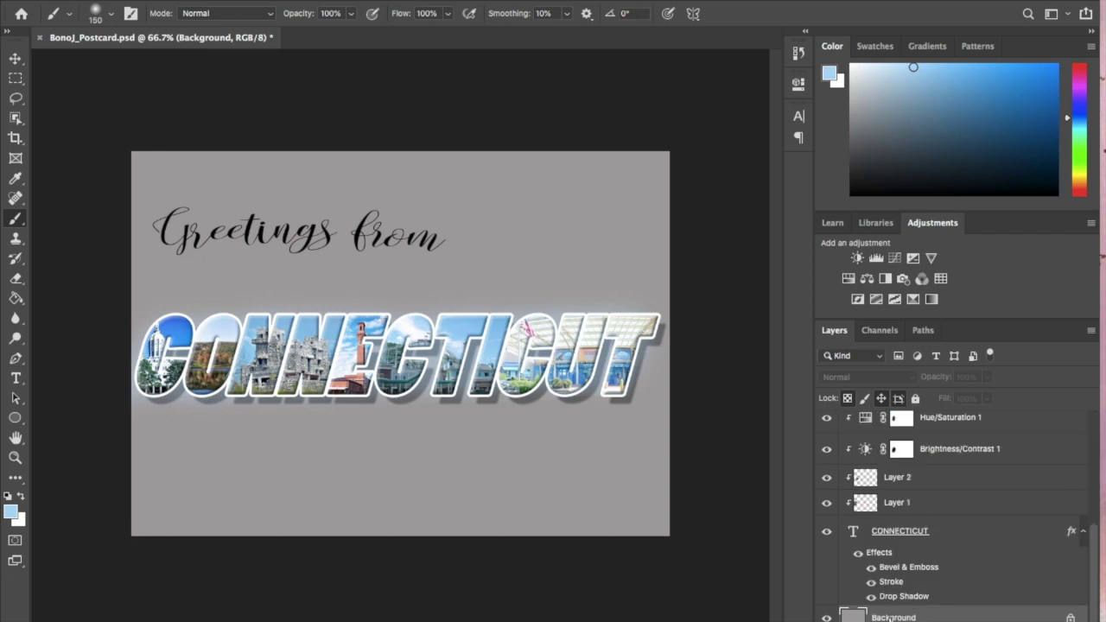
key("v")
key("super+v")
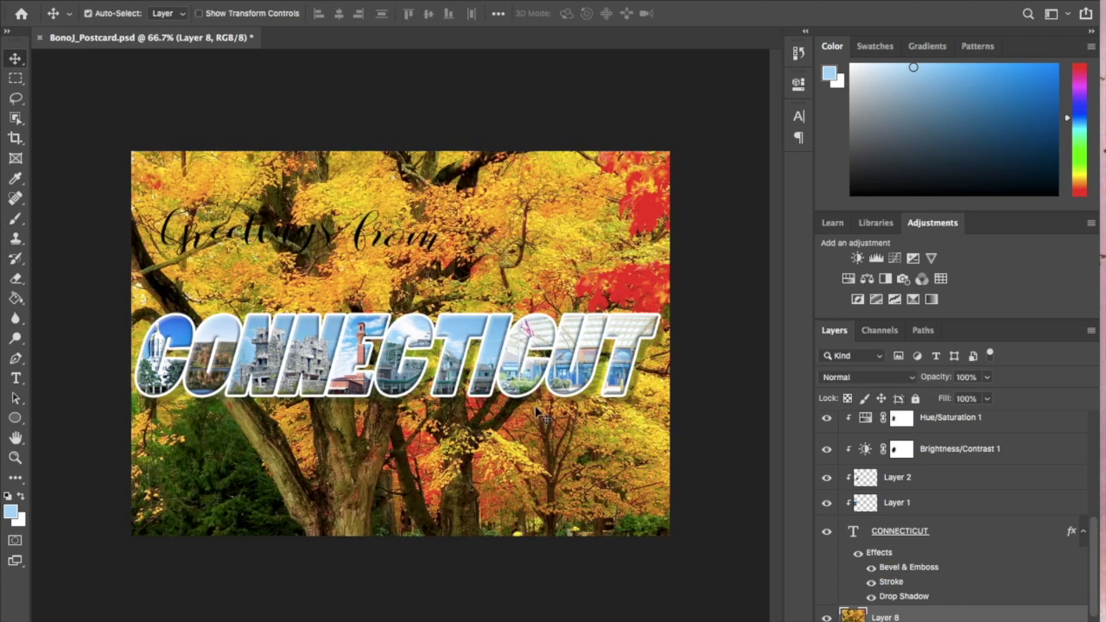
- Free-transform the foliage photo proportionally to 80% and move it about 213 px left and 141 px up
left_click(495, 221)
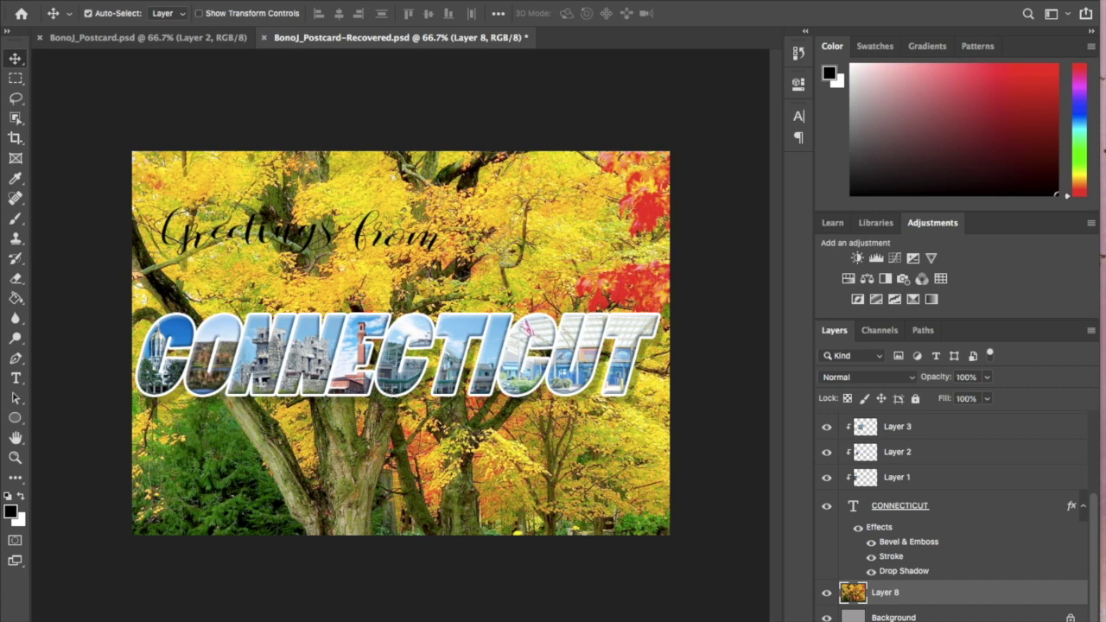
key("ctrl+t")
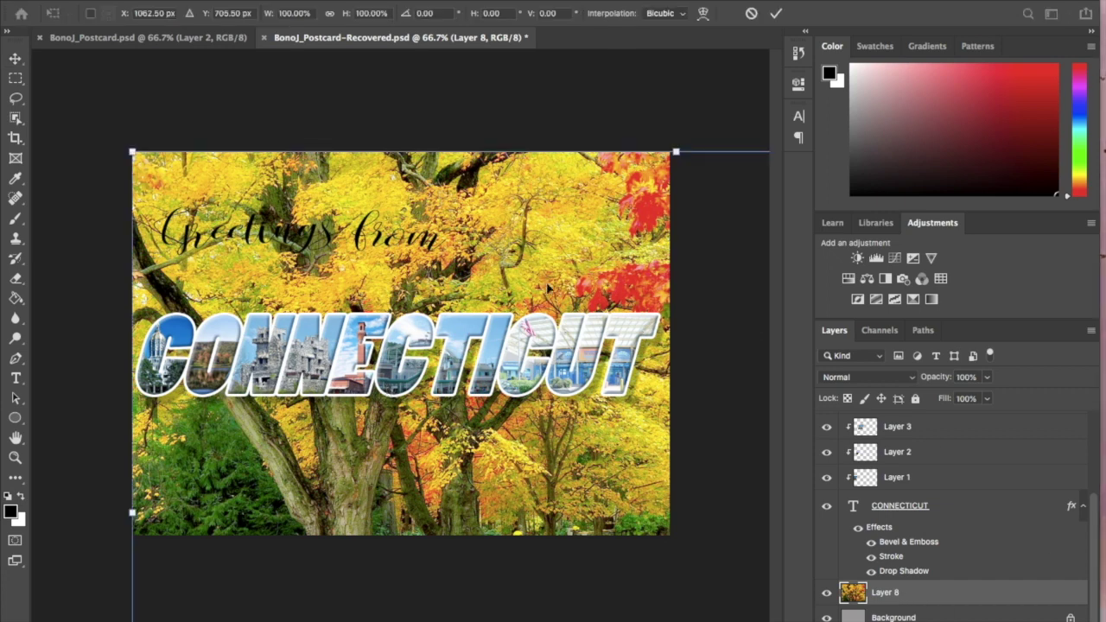
left_click(329, 14)
left_click(288, 14)
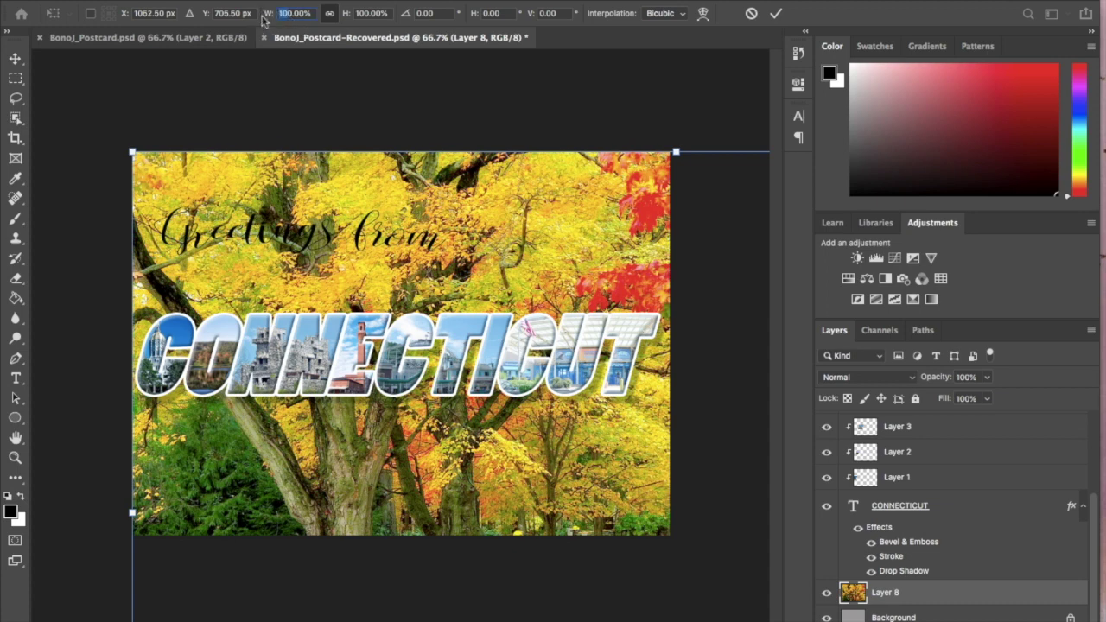
type("80")
left_click_drag(502, 513, 388, 442)
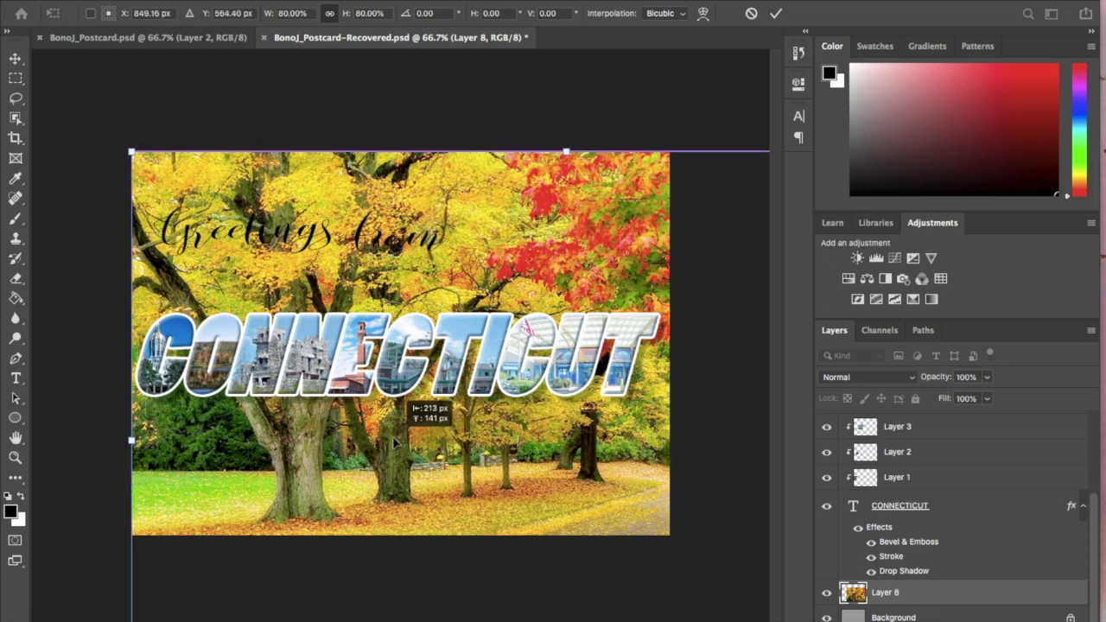
- Scale the foliage photo to 50% and reposition it to span the postcard's full width down to the bottom edge
left_click(362, 20)
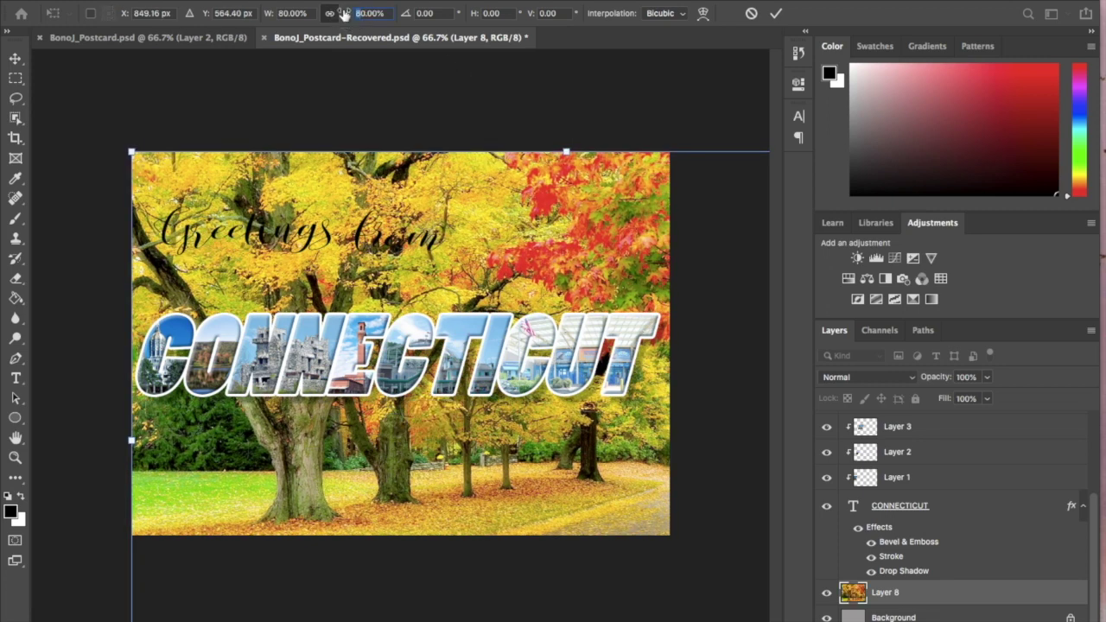
type("50")
key("Return")
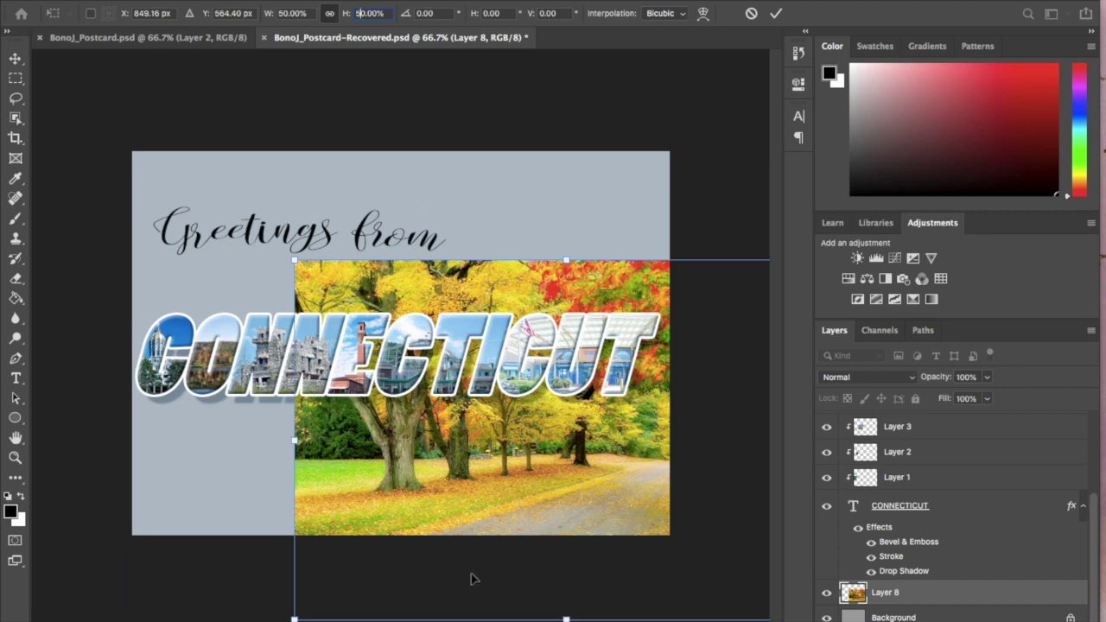
left_click_drag(461, 519, 295, 443)
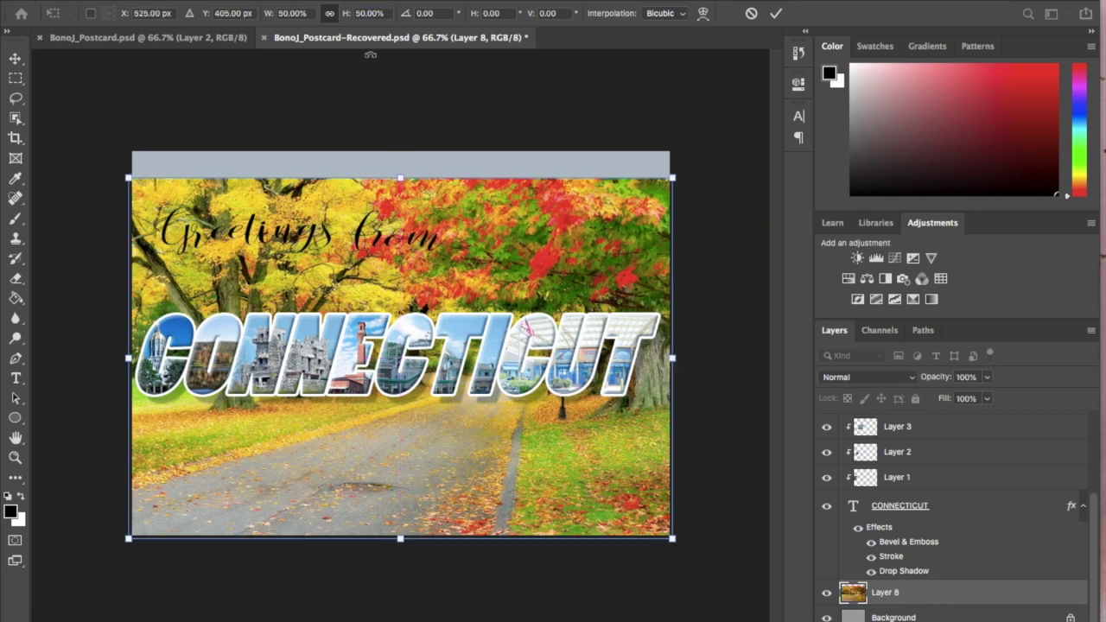
- Set the foliage photo's proportional scale to 55% and commit the transform
double_click(359, 13)
type("55")
key("Return")
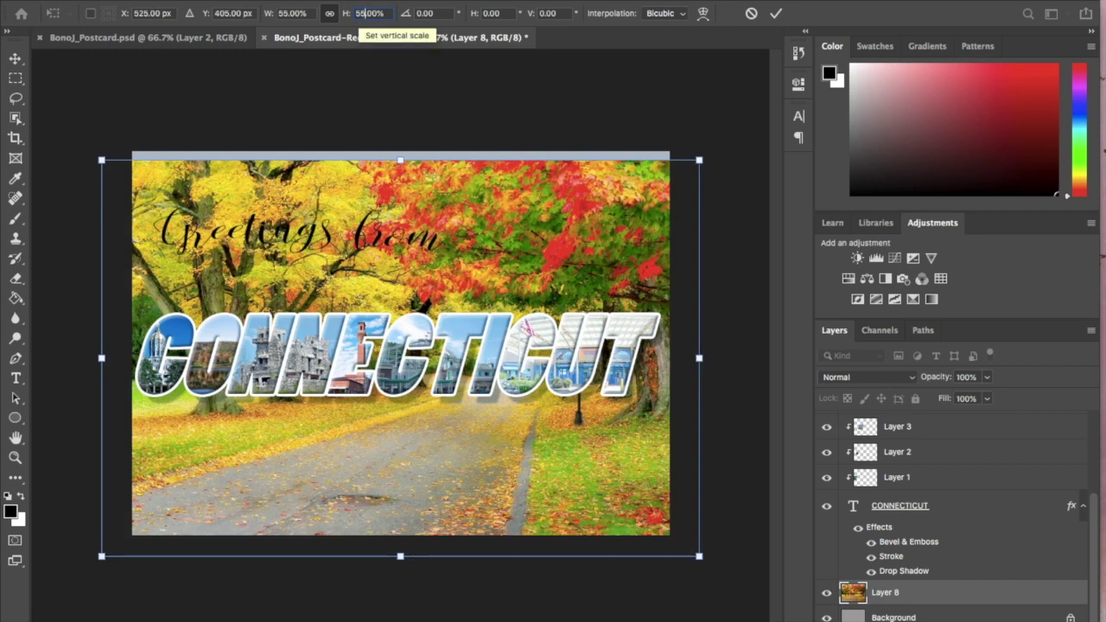
left_click(774, 15)
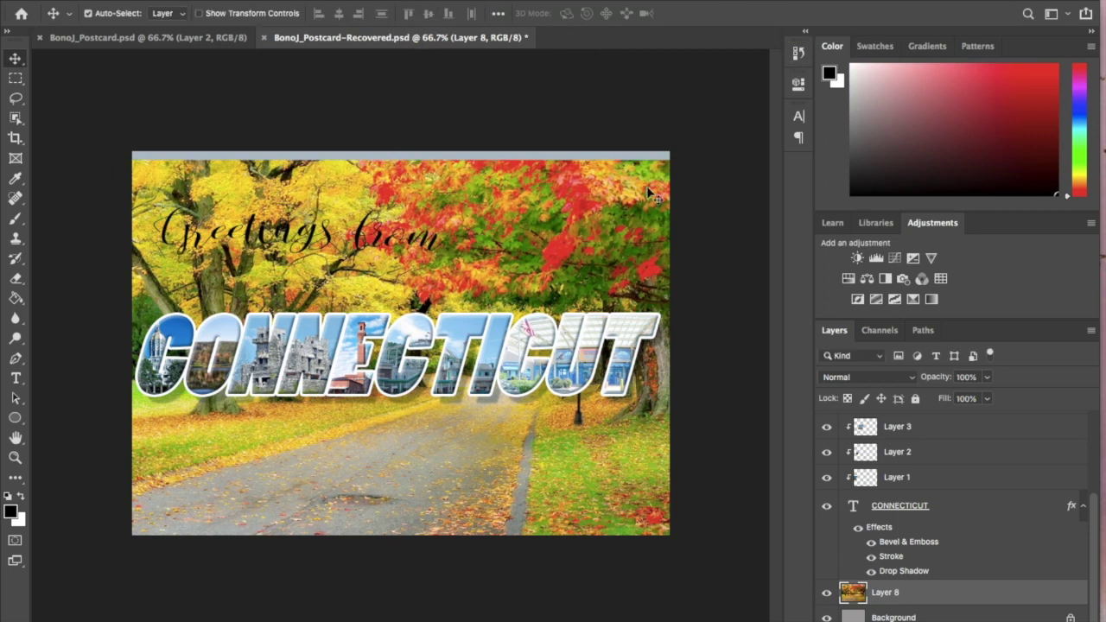
- Nudge the foliage photo upward until it covers the gap along the postcard's top edge
key("Up")
key("Up")
key("Up")
key("Up")
key("Up")
key("Up")
key("Up")
key("Up")
key("Up")
key("Up")
key("Up")
key("Up")
key("Up")
key("Up")
key("Up")
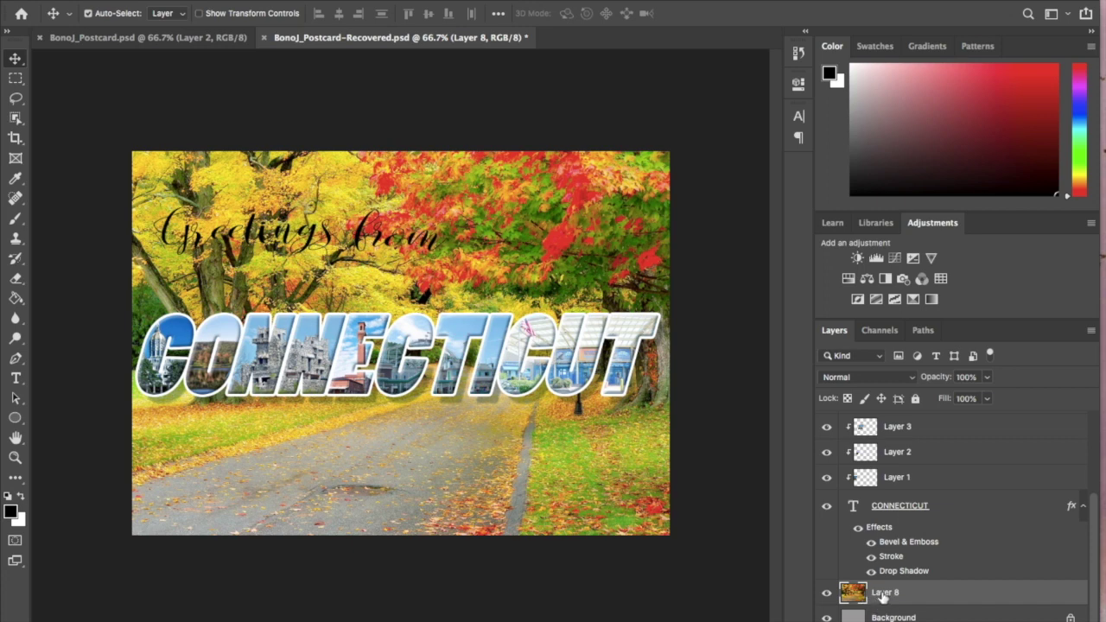
- Lower the foliage layer's opacity to 53% and fill the Background layer with white
left_click(987, 380)
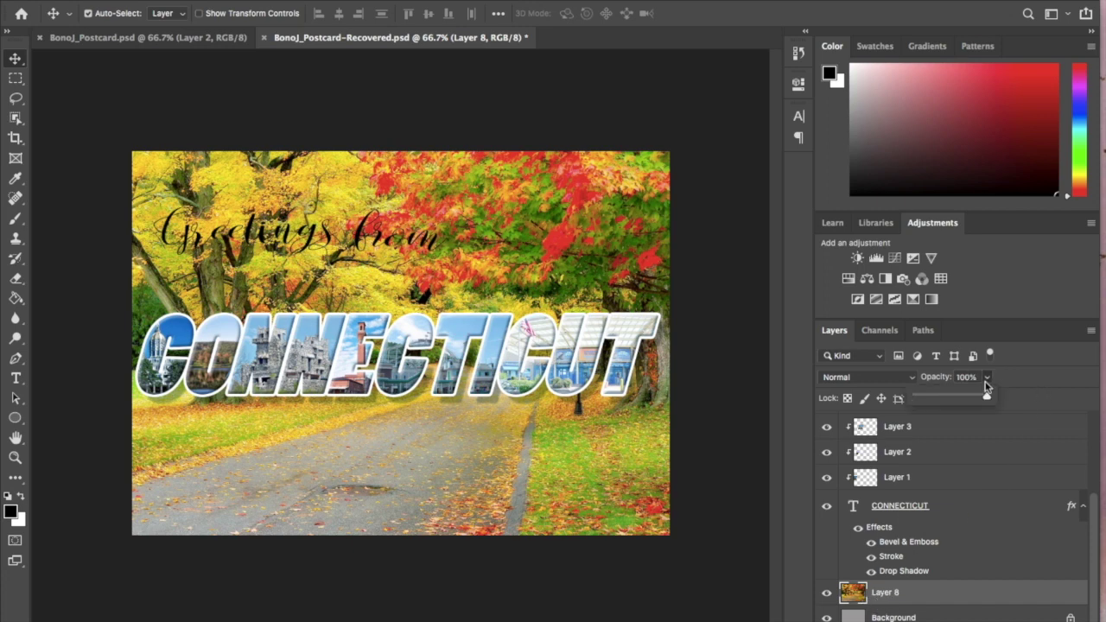
left_click_drag(987, 395, 953, 402)
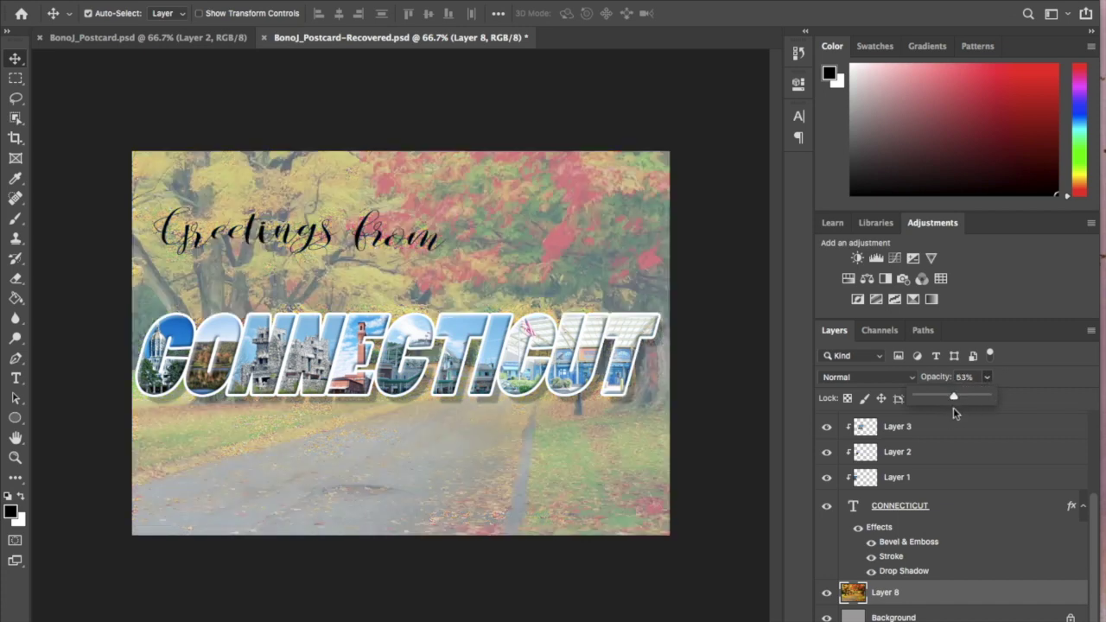
left_click(899, 616)
left_click(898, 616)
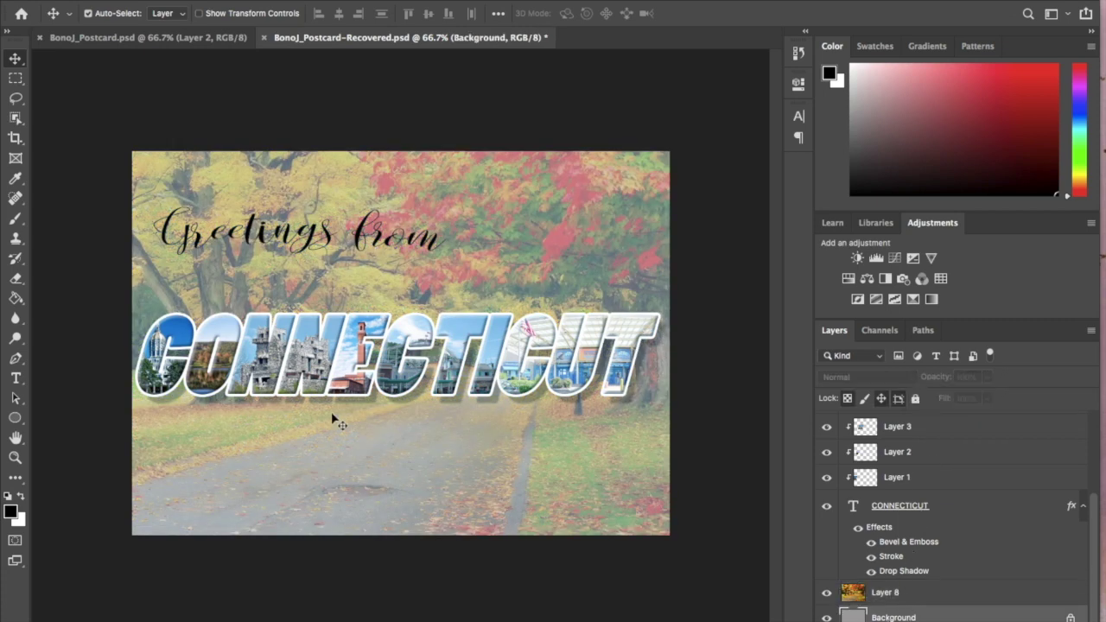
left_click(21, 498)
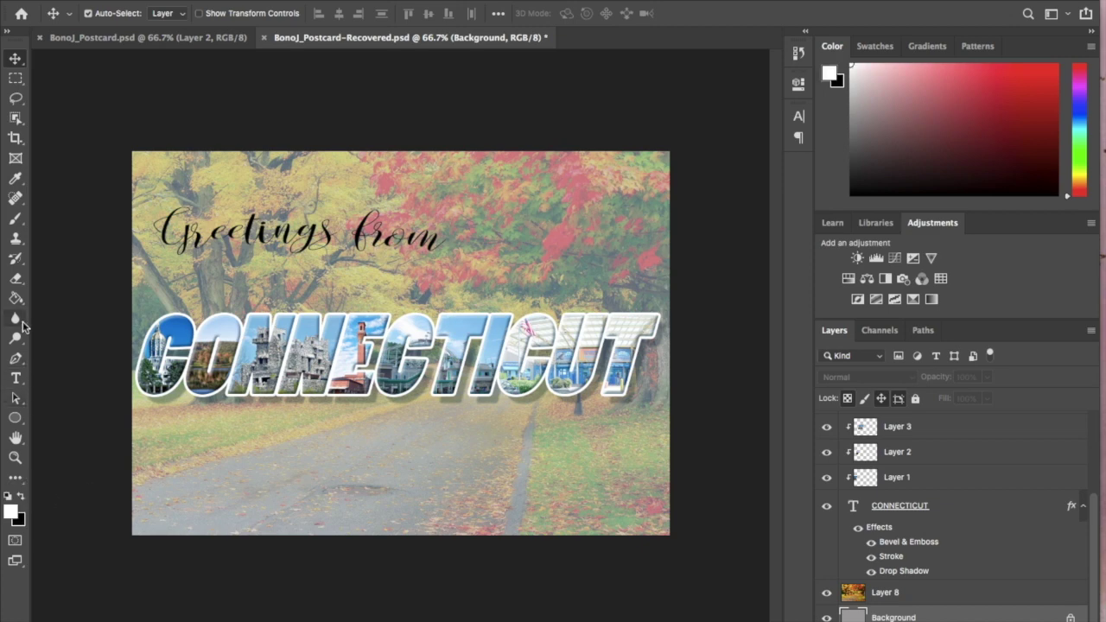
left_click(16, 298)
left_click(247, 494)
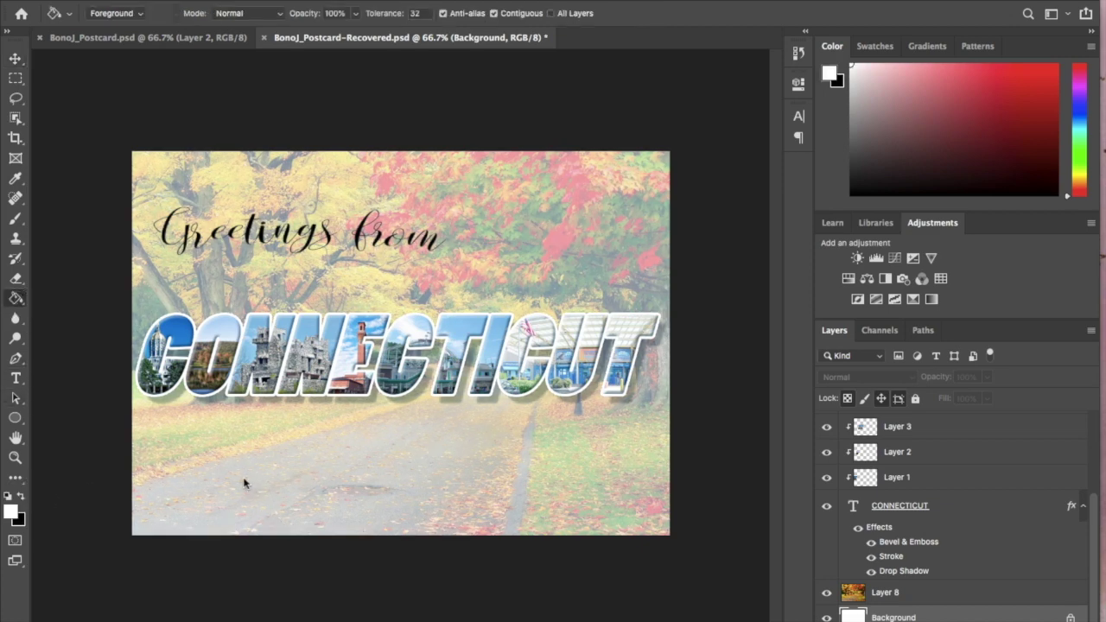
left_click(16, 57)
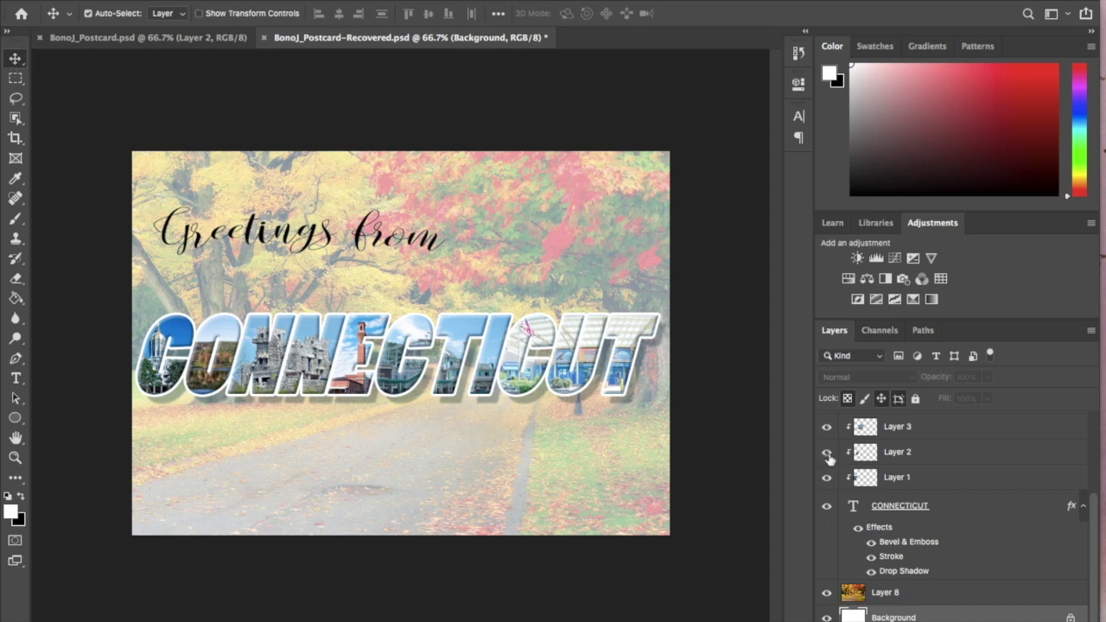
- Raise the foliage layer's opacity to 66% and add a new empty layer directly above it
left_click(896, 592)
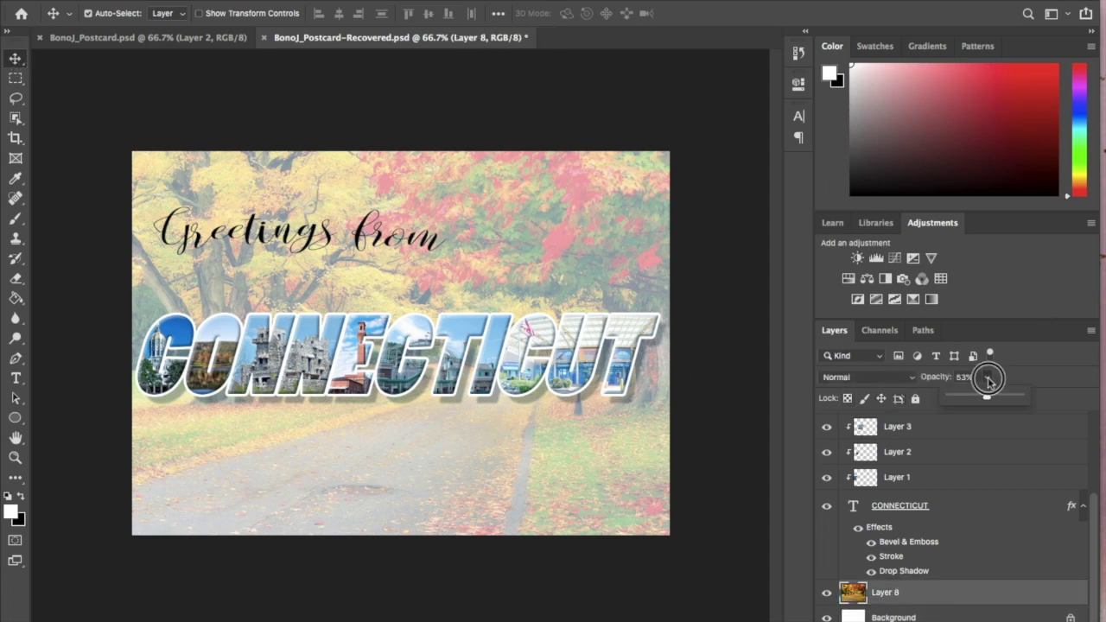
left_click_drag(989, 404, 995, 403)
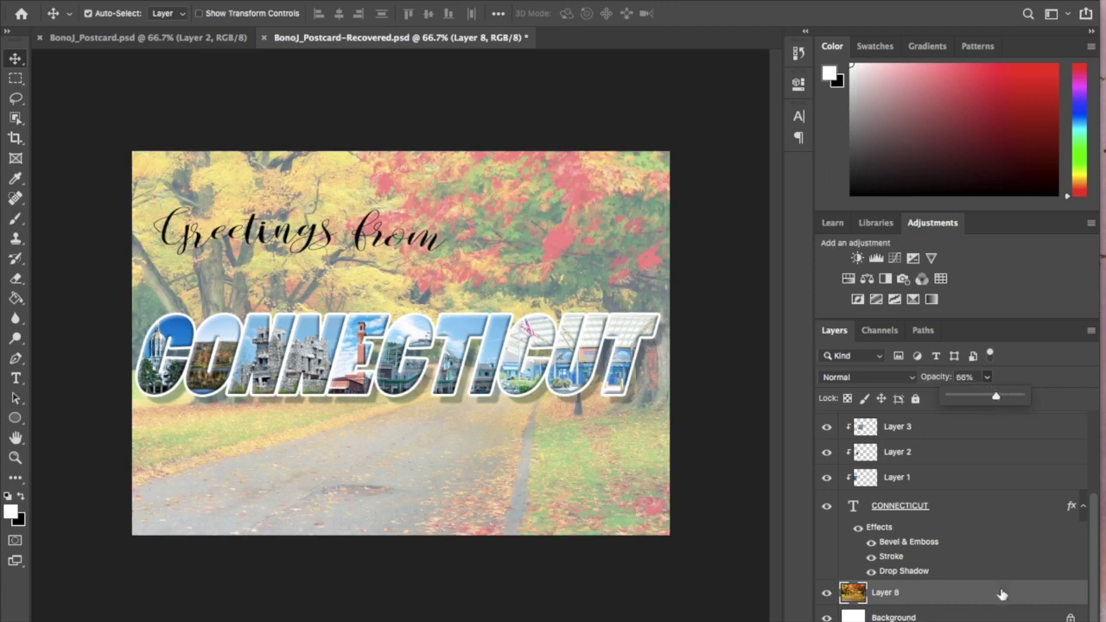
left_click(1062, 621)
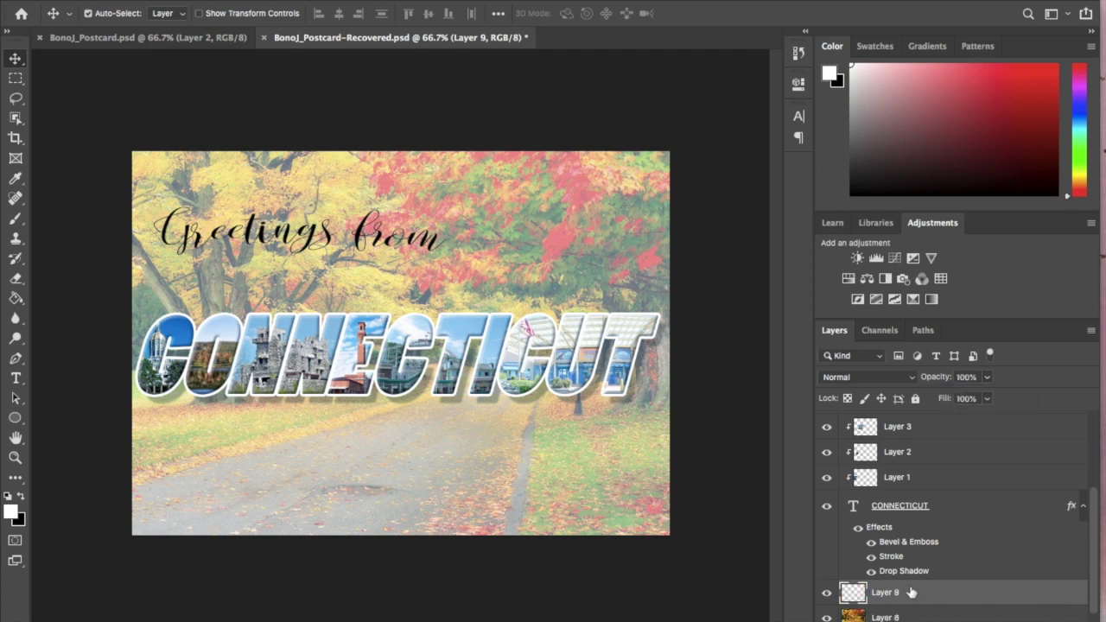
- Set the foreground color to pale tan f6dcb0 and fill the empty layer above the foliage photo with it
left_click(11, 514)
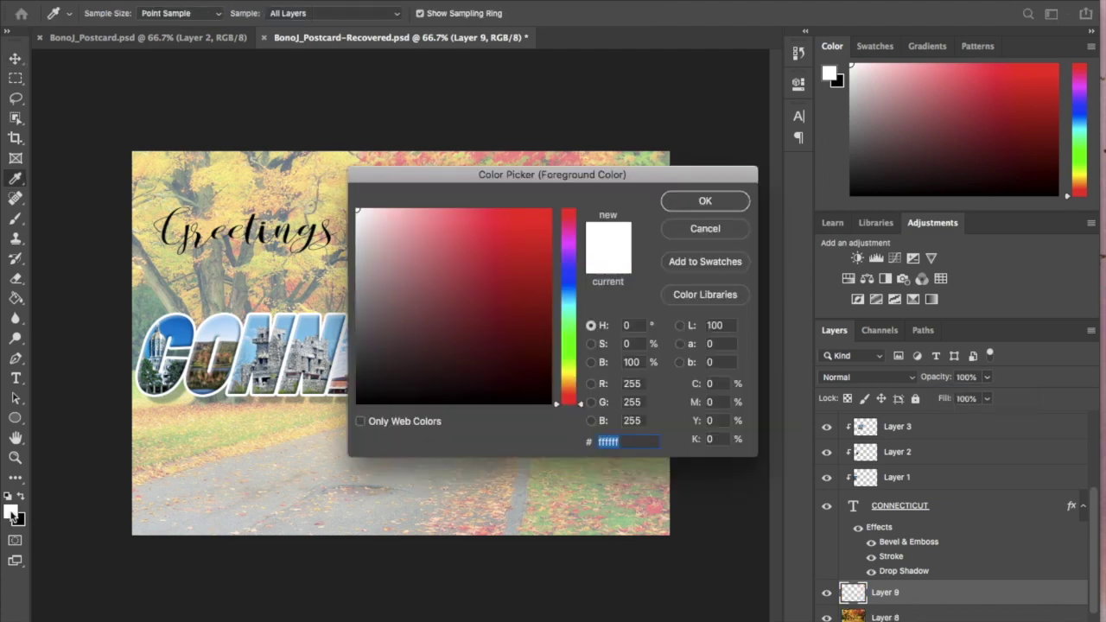
left_click(566, 383)
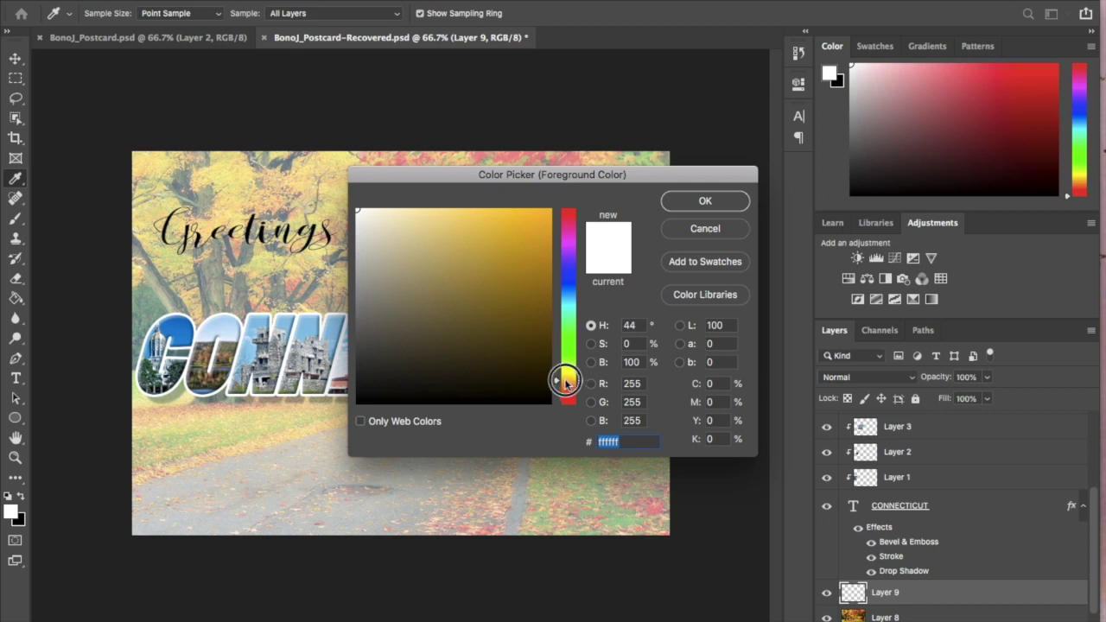
left_click(411, 215)
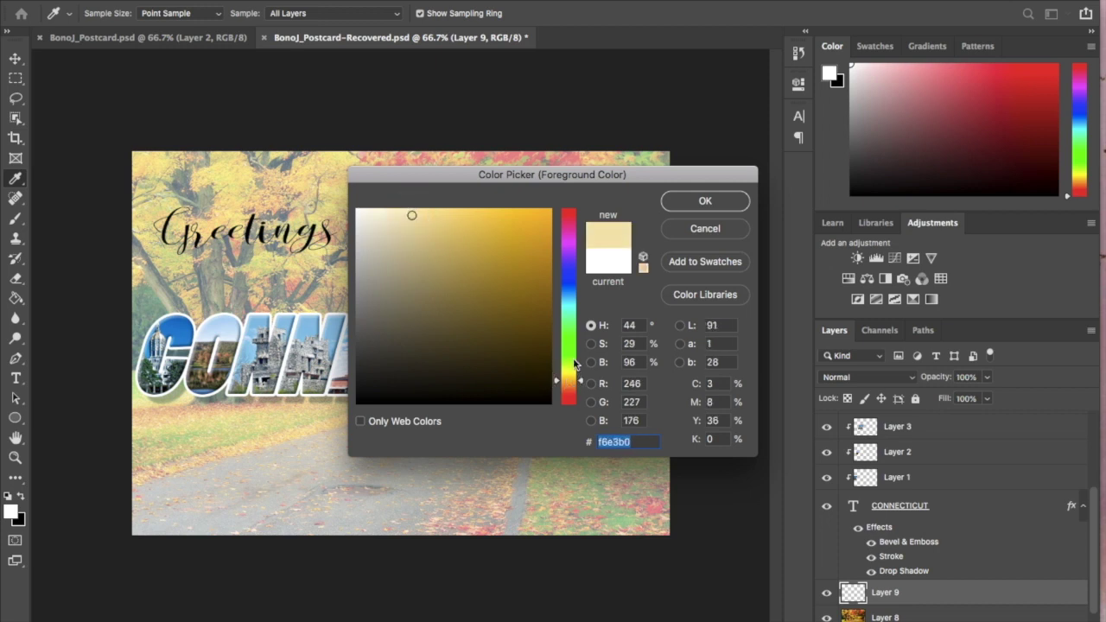
left_click(705, 200)
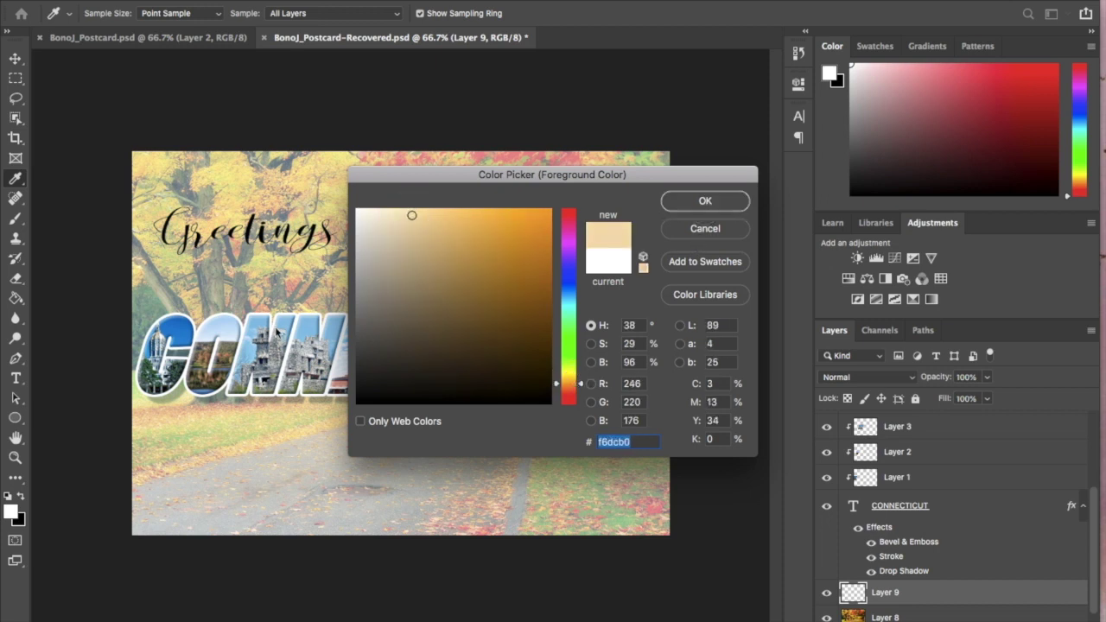
left_click(16, 297)
left_click(275, 418)
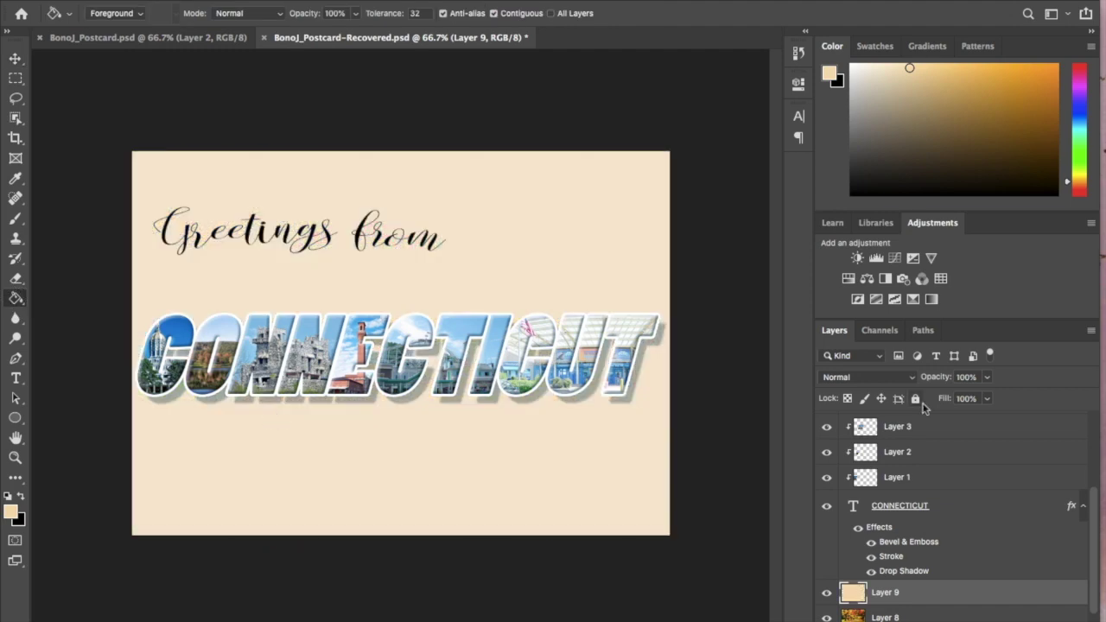
- Set the tan layer's blend mode to Soft Light and toggle its visibility off and on to compare the tint
left_click(855, 378)
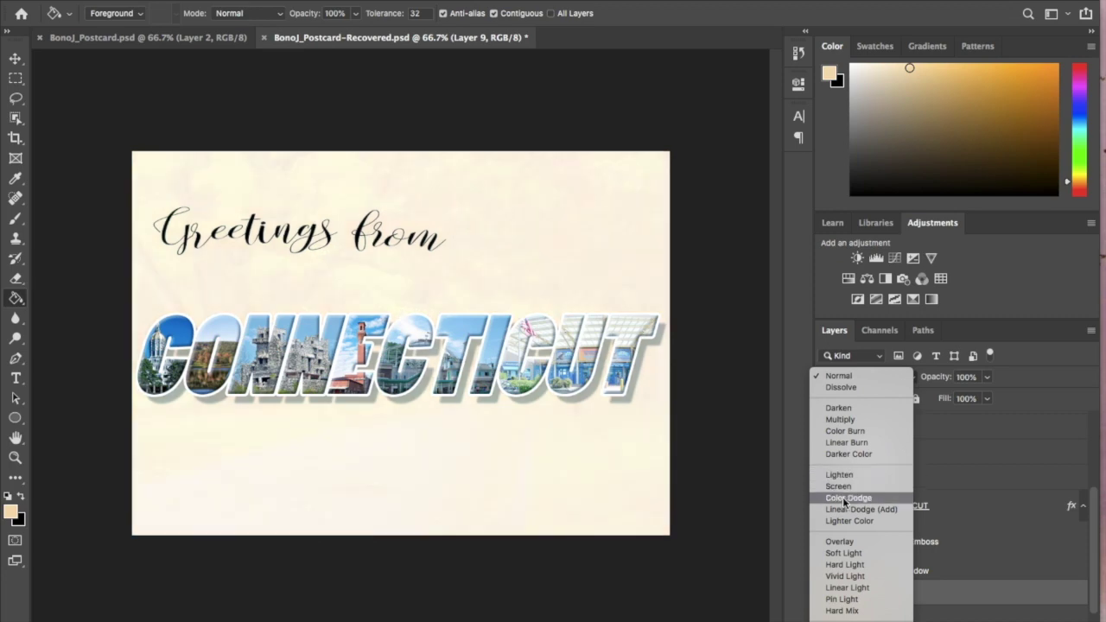
left_click(840, 554)
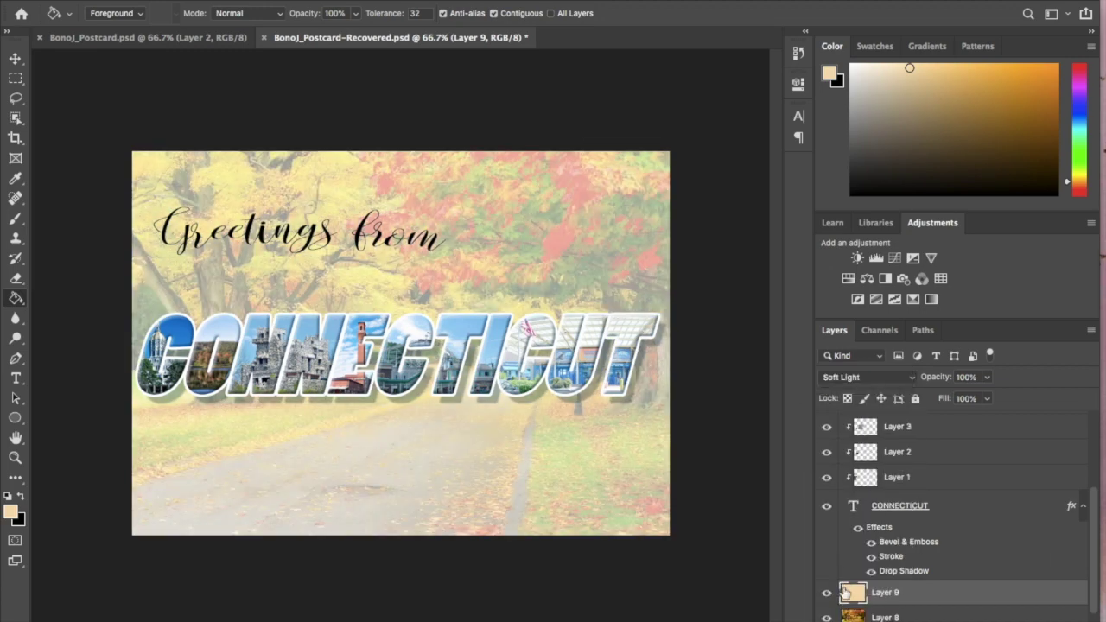
scroll(905, 518, "down", 3)
scroll(905, 518, "down", 5)
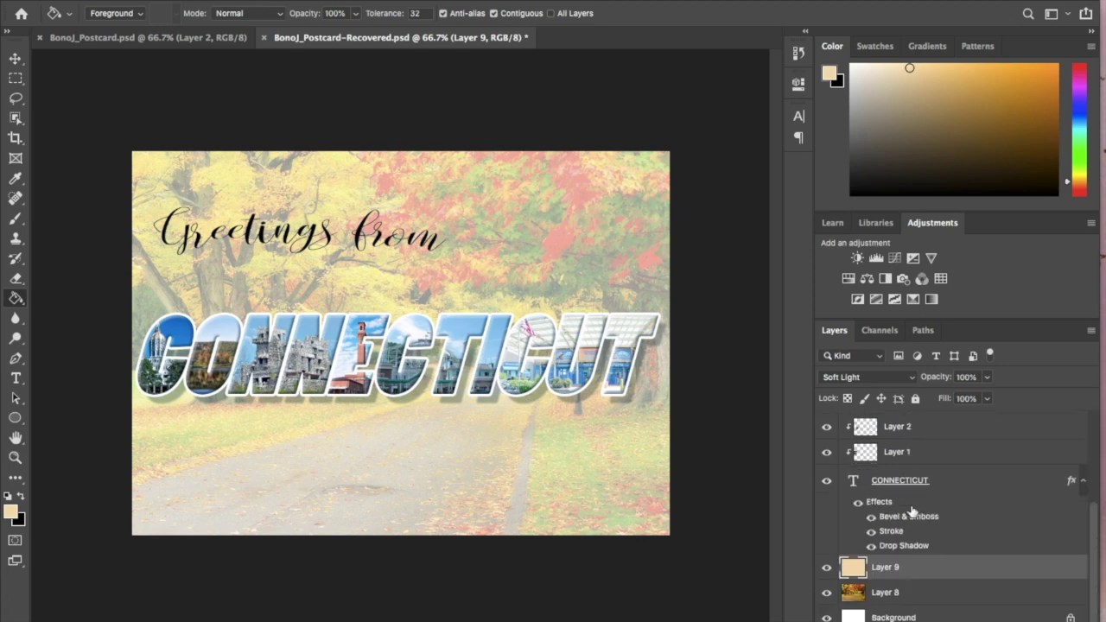
left_click(825, 569)
left_click(826, 570)
- Raise the foliage photo layer's opacity to 79% and reselect the tint layer above it
left_click(876, 592)
left_click(987, 377)
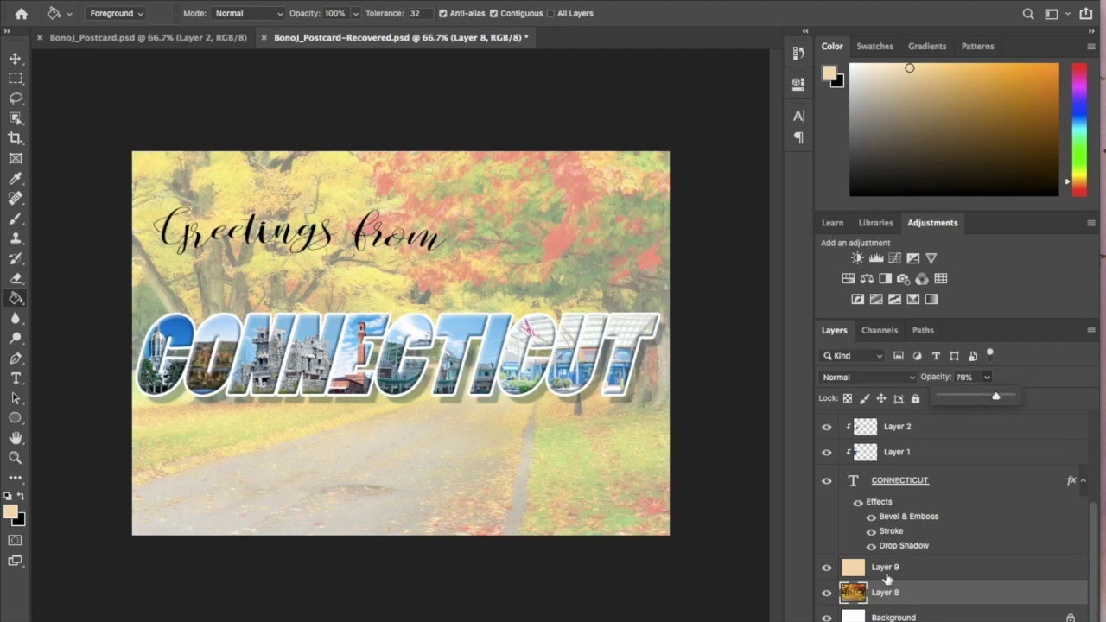
left_click(886, 572)
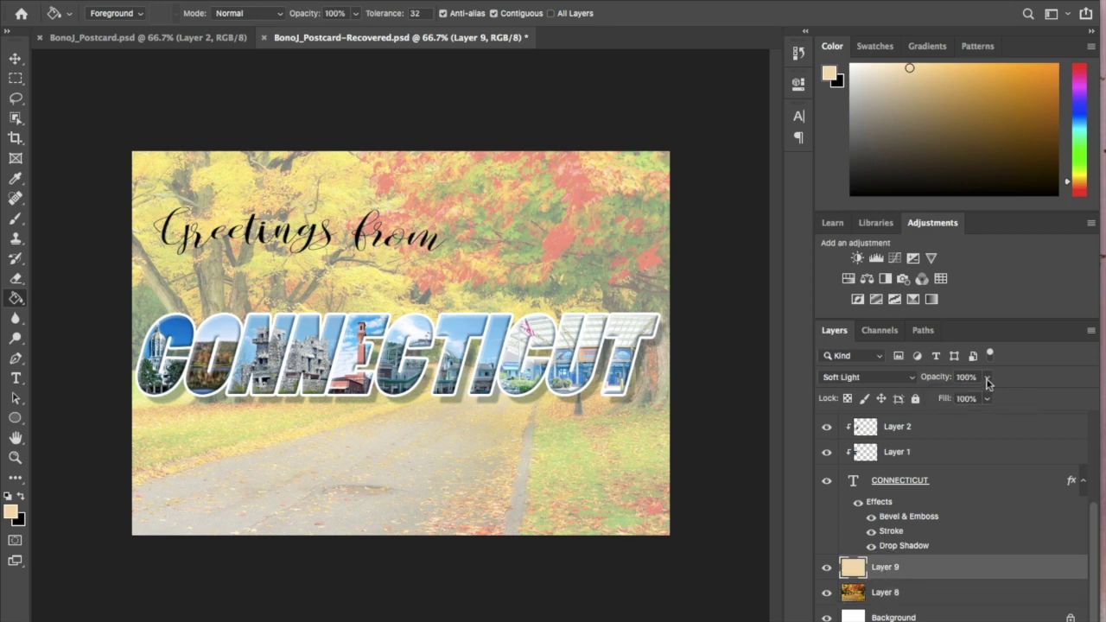
left_click(887, 593)
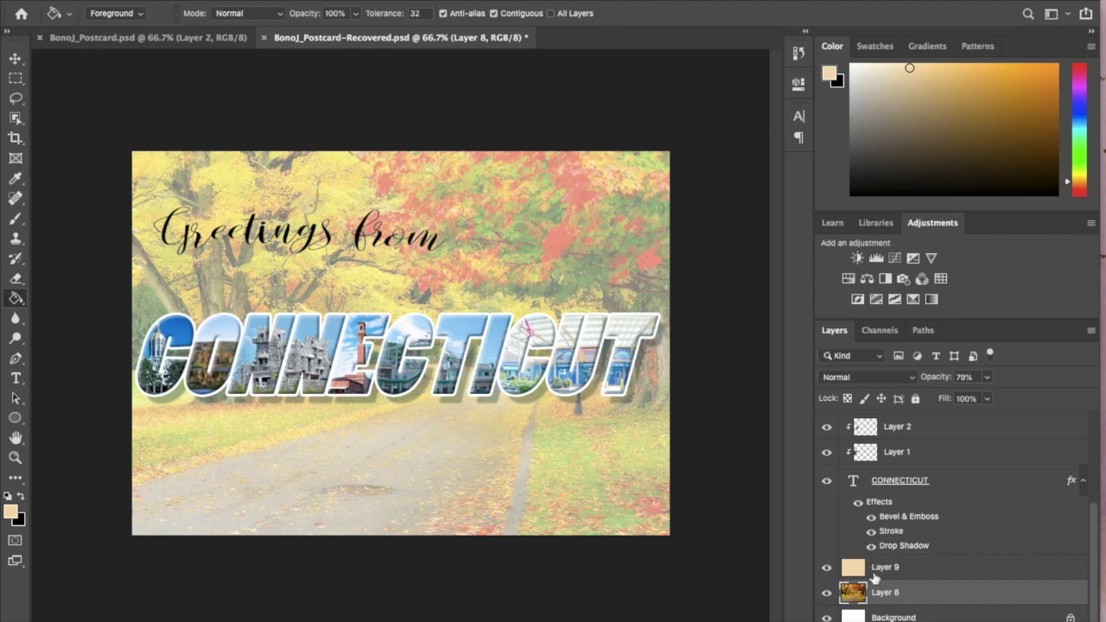
left_click(874, 572)
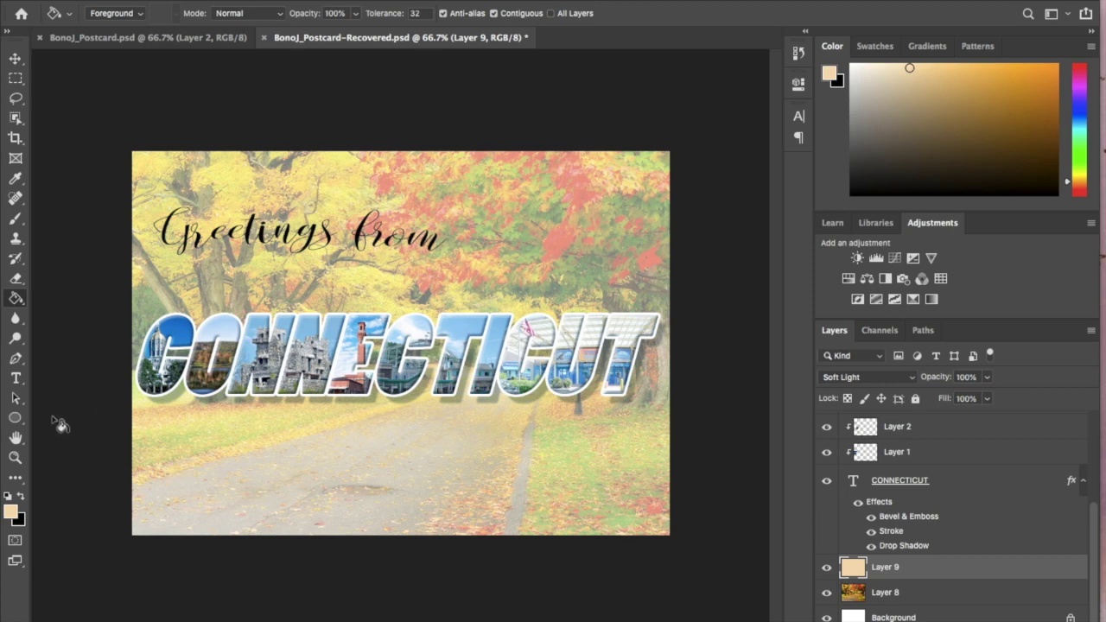
- Change the foreground color to pale aqua c8faf5 and refill the Soft Light tint layer with it
left_click(11, 512)
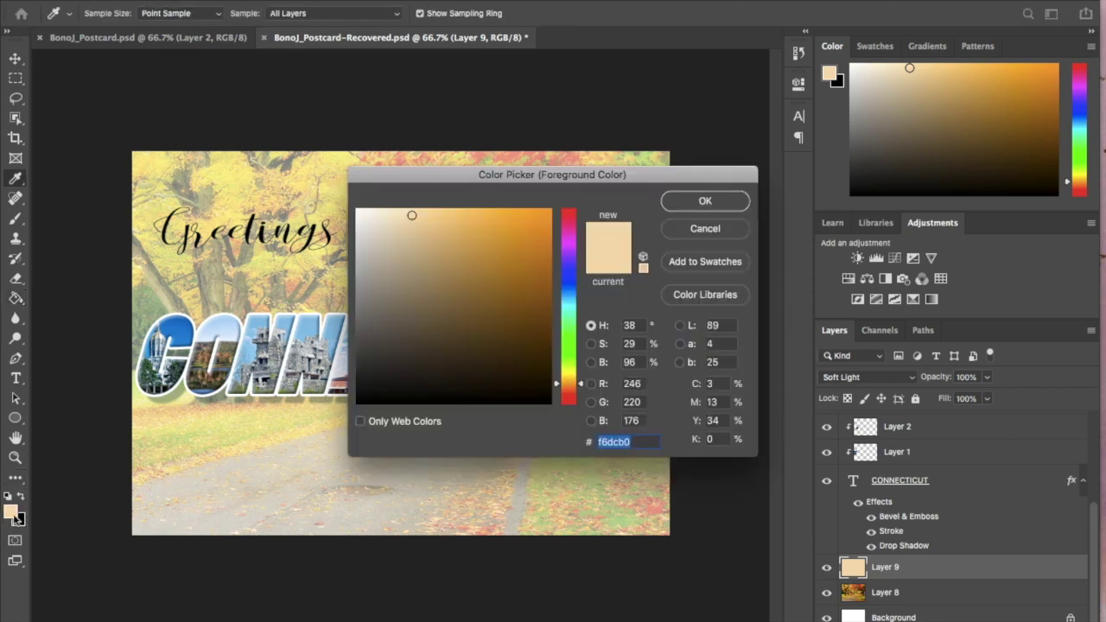
left_click(566, 310)
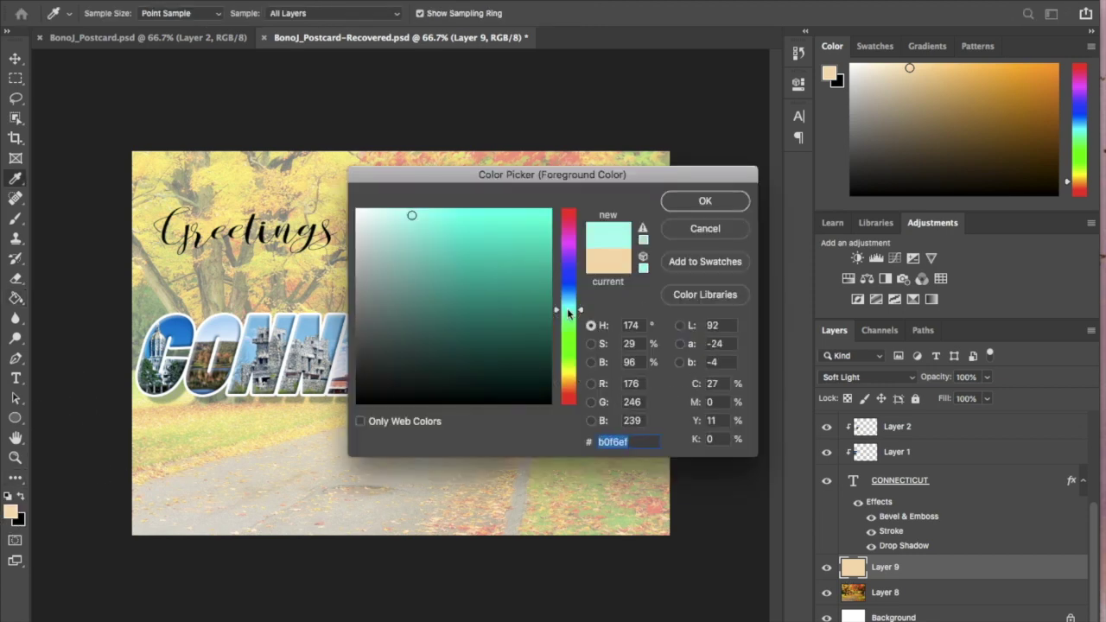
left_click(405, 215)
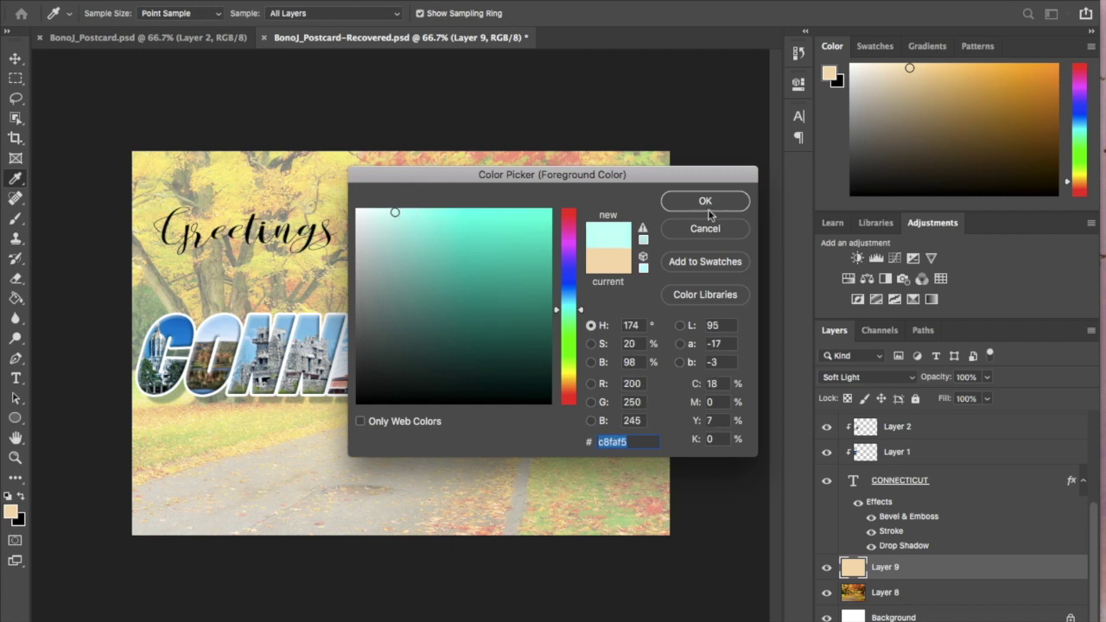
left_click(710, 201)
key("g")
left_click(296, 488)
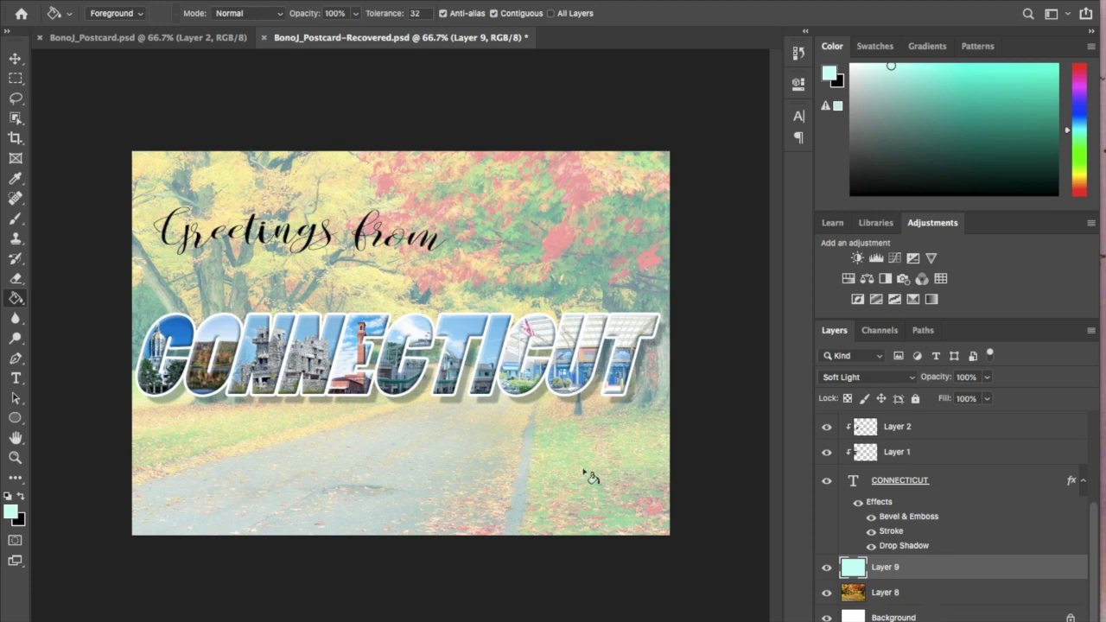
- Switch to Firefox and open the Paper Textures Drive folder from the Photoshop Brushes/Textures material in Google Classroom
mouse_move(733, 616)
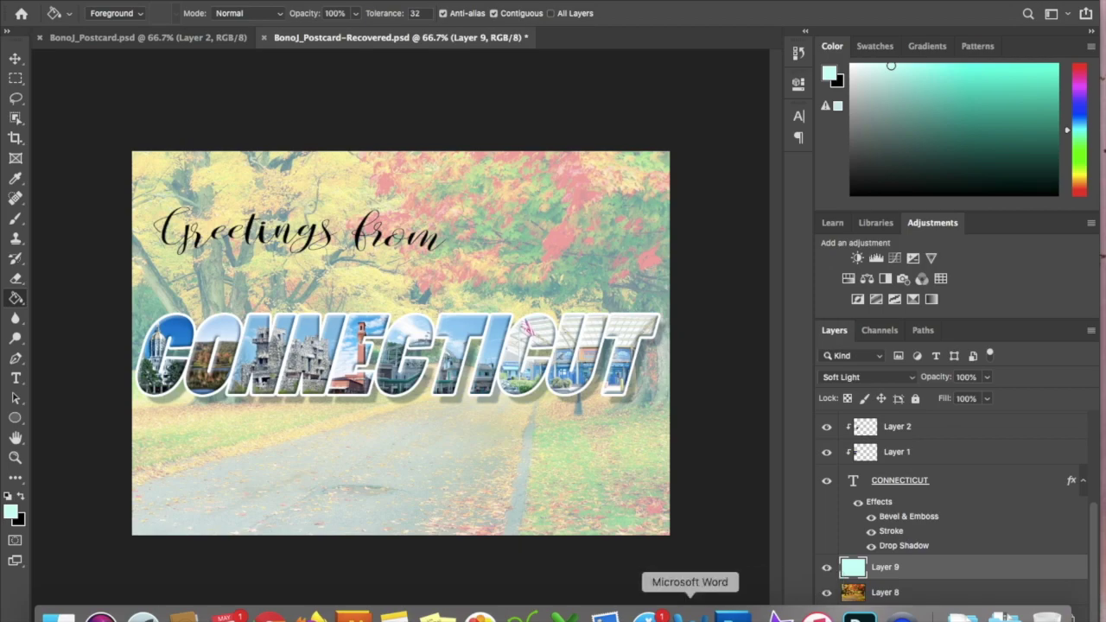
left_click(311, 615)
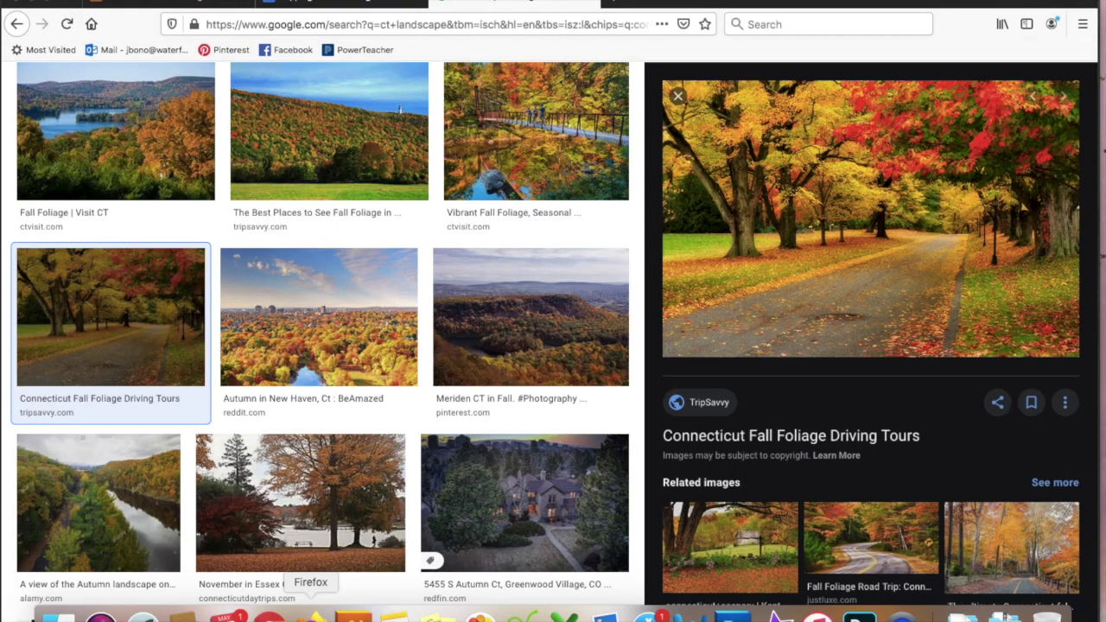
left_click(197, 1)
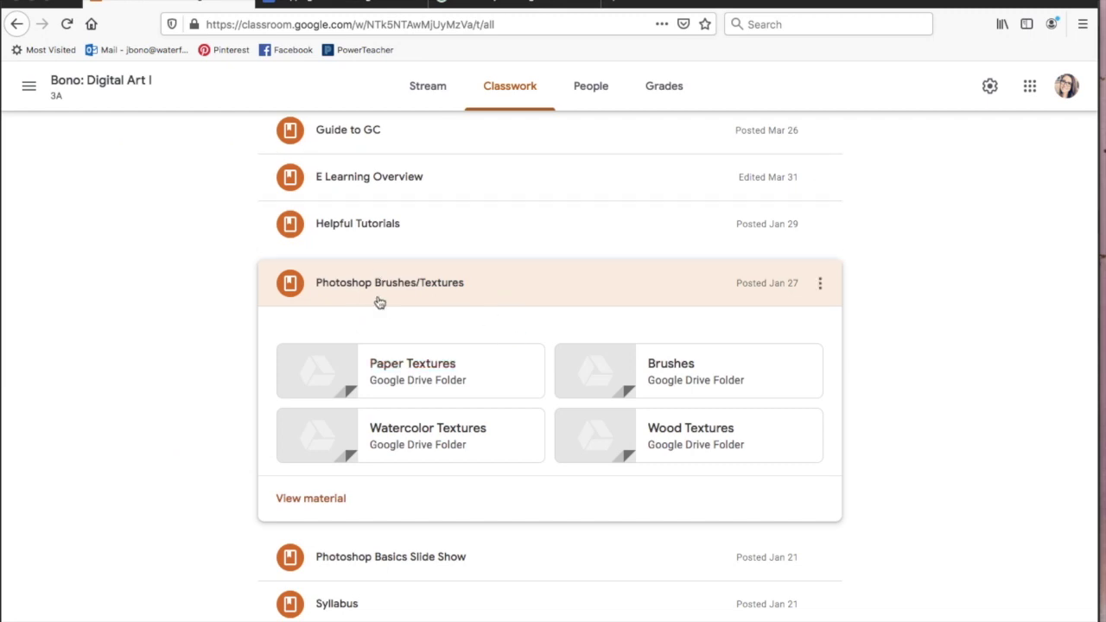
scroll(381, 302, "up", 1)
scroll(380, 301, "up", 2)
scroll(388, 320, "down", 2)
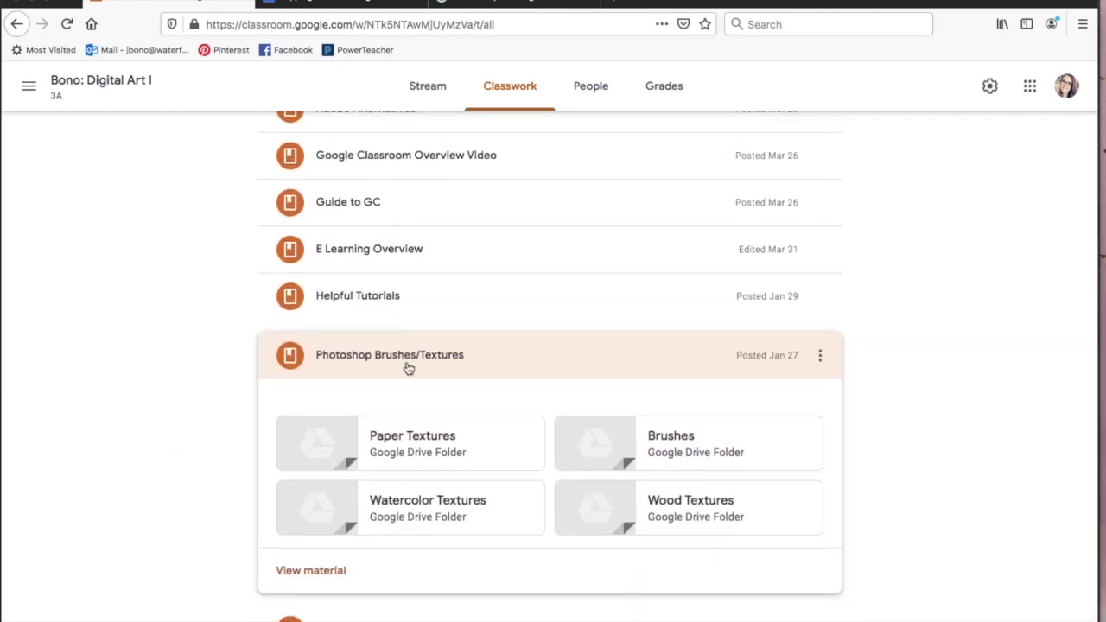
scroll(466, 419, "down", 1)
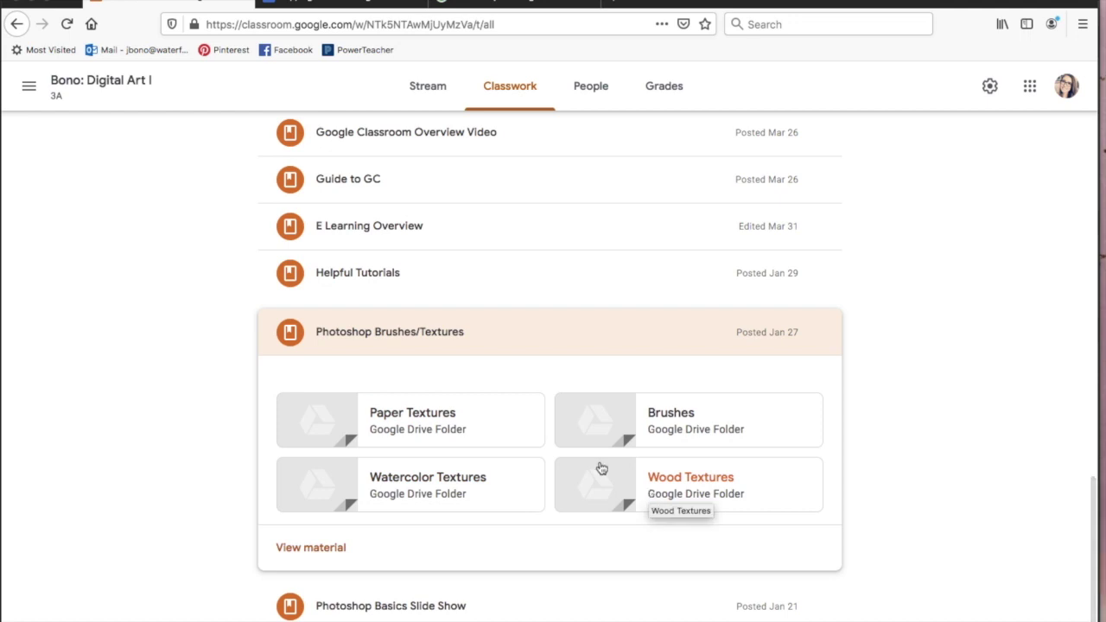
left_click(416, 418)
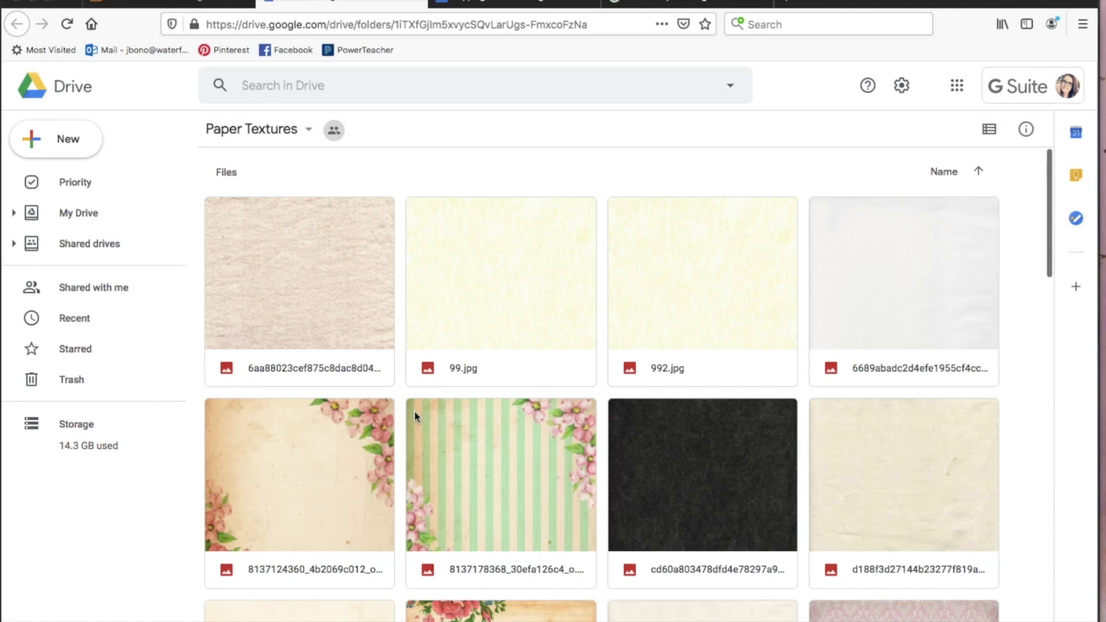
- Browse the Paper Textures folder, preview the cream wrinkled paper image d188f3d27144b23277f819a43eccd650.jpg and download it
scroll(413, 410, "down", 5)
scroll(414, 417, "down", 5)
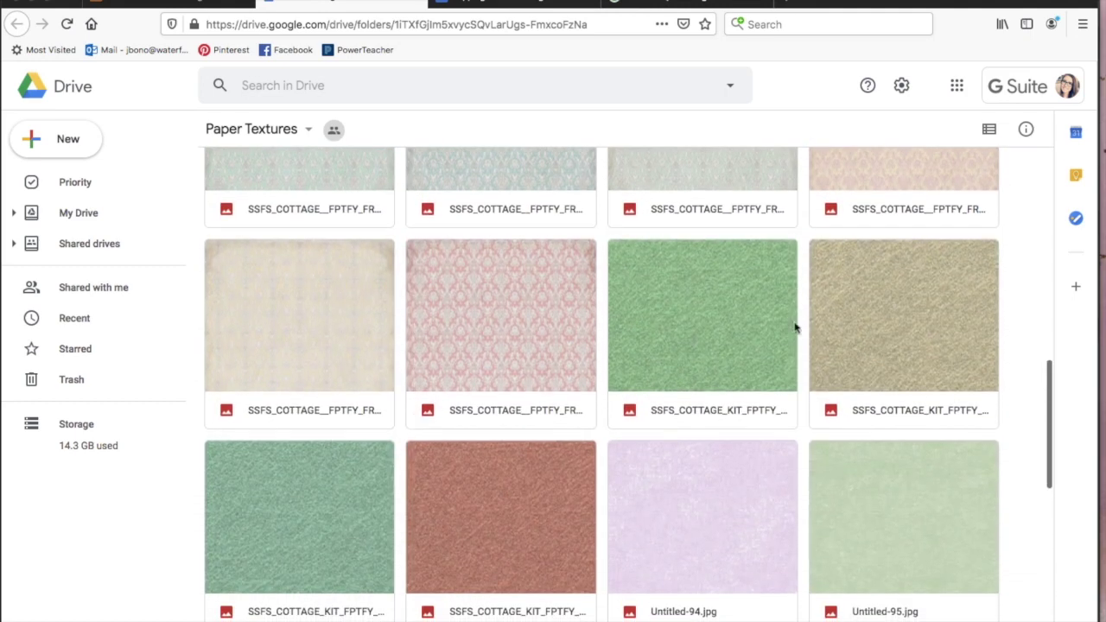
scroll(928, 367, "down", 4)
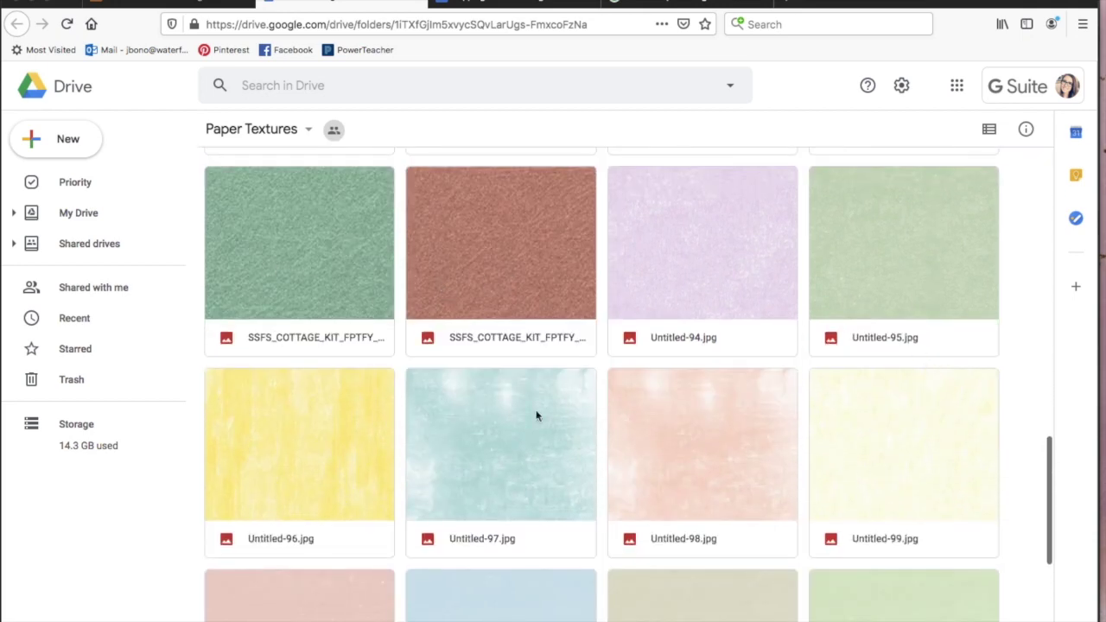
scroll(489, 440, "down", 5)
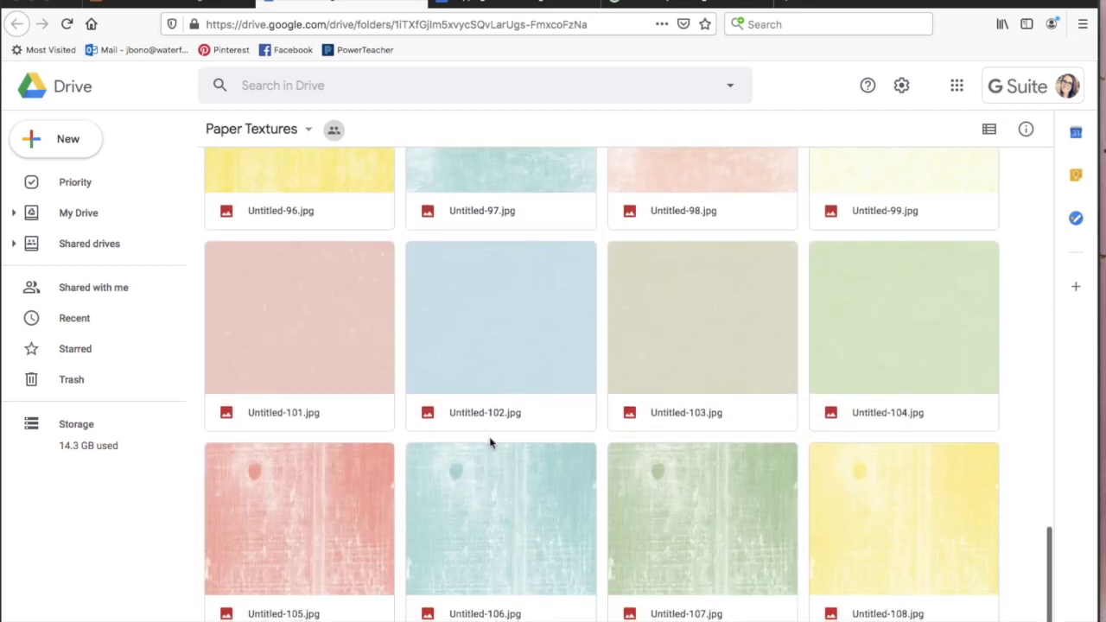
scroll(489, 442, "up", 10)
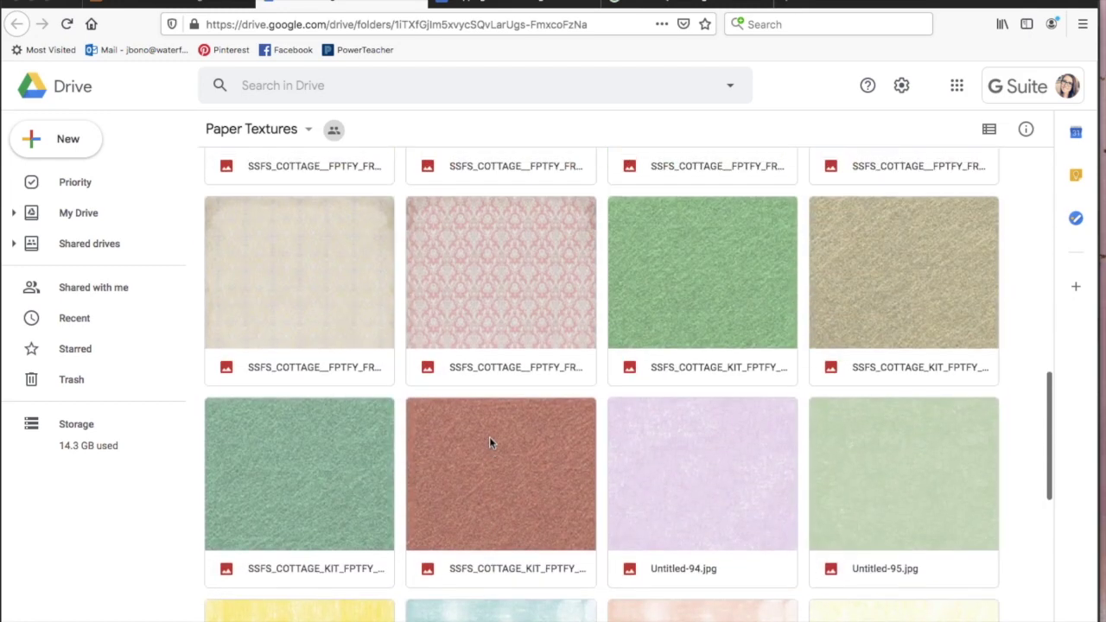
scroll(701, 385, "up", 3)
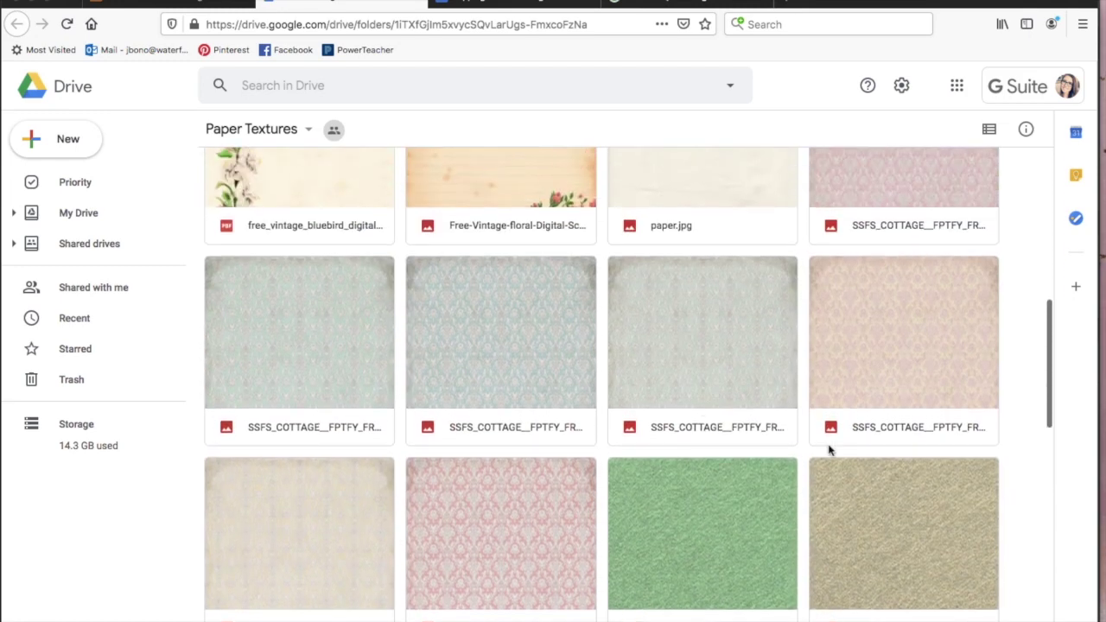
scroll(828, 449, "up", 6)
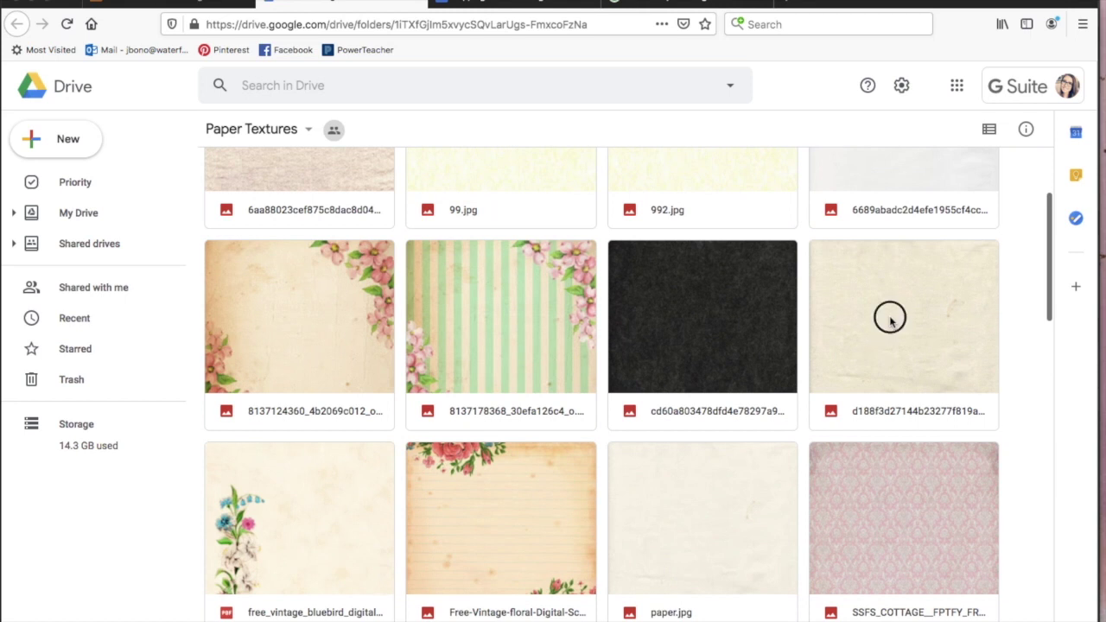
left_click(890, 319)
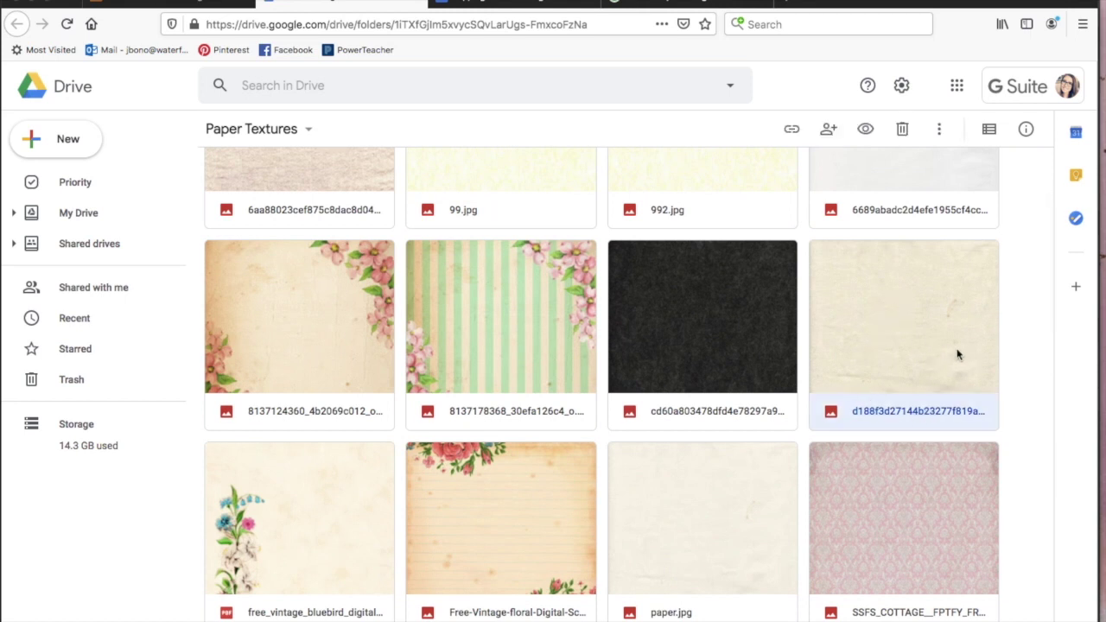
double_click(933, 357)
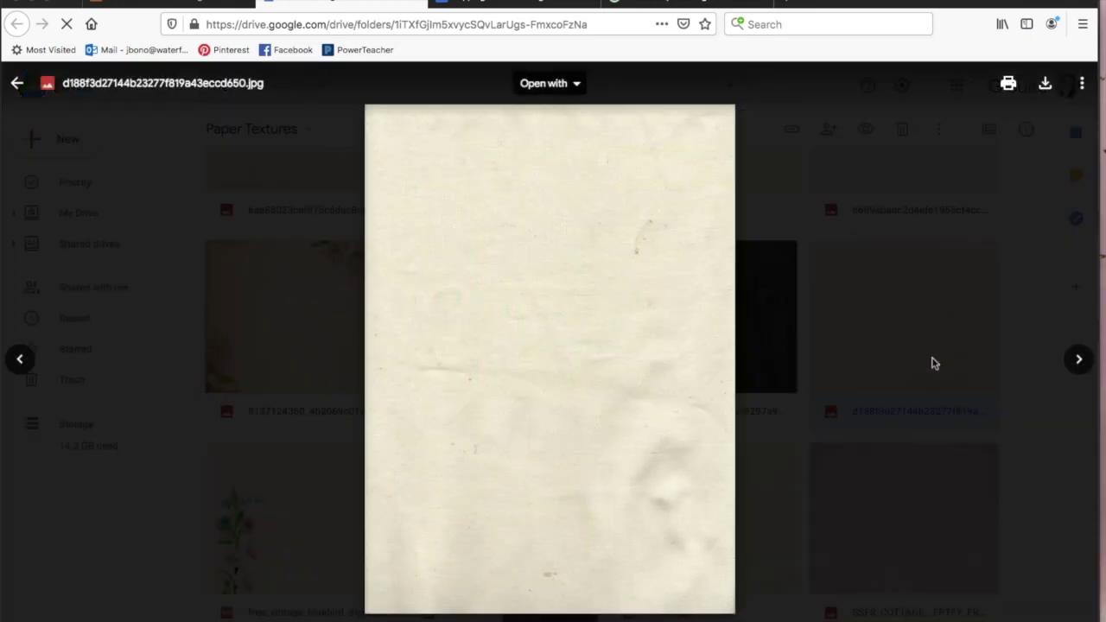
left_click(1046, 84)
left_click(1045, 84)
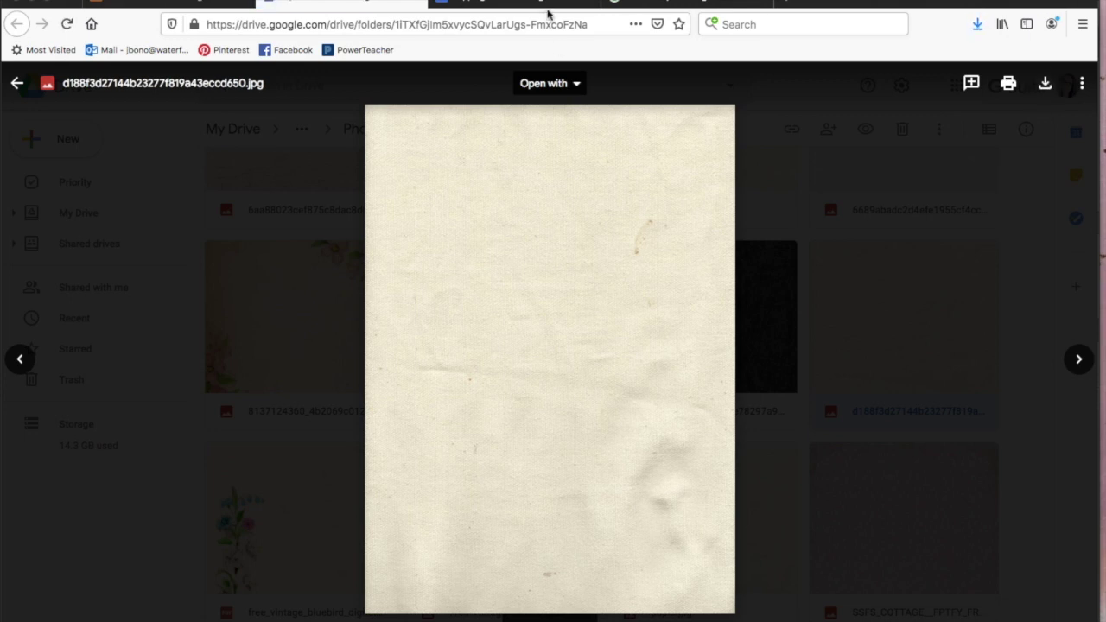
- Switch to Photoshop and open the downloaded paper image d188f3d27144b23277f819a43eccd650.jpg from the Downloads folder
mouse_move(858, 615)
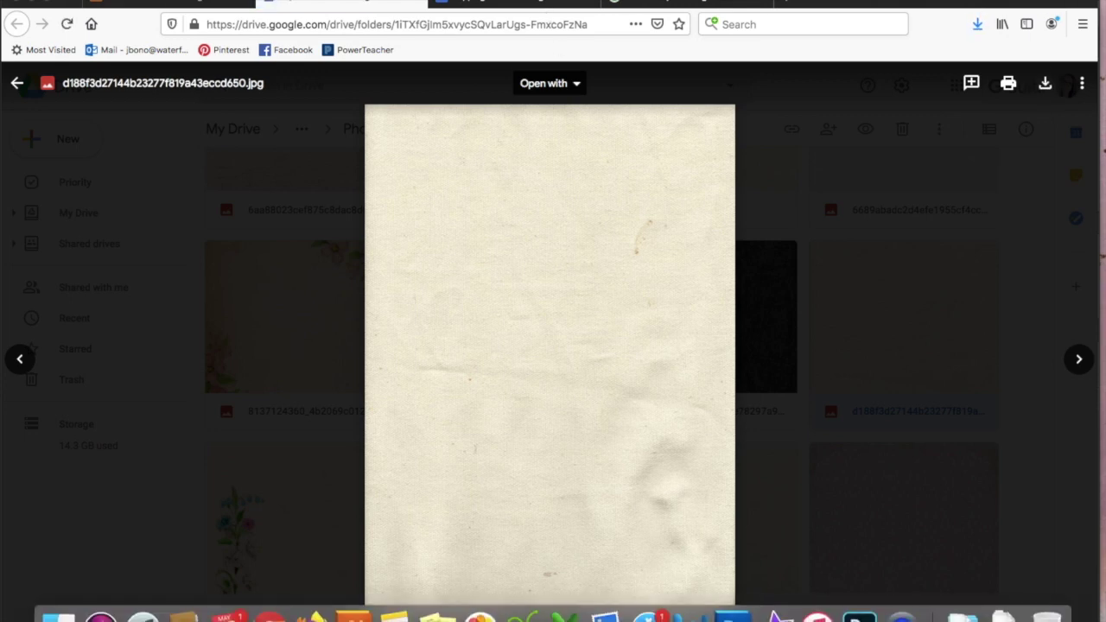
left_click(859, 615)
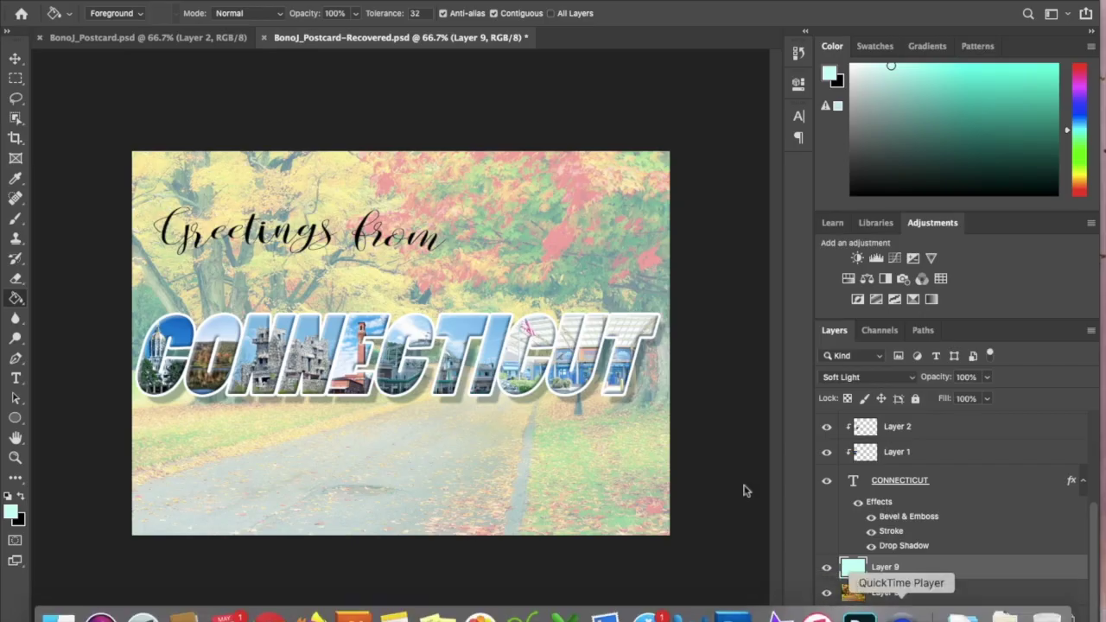
left_click(52, 0)
mouse_move(116, 0)
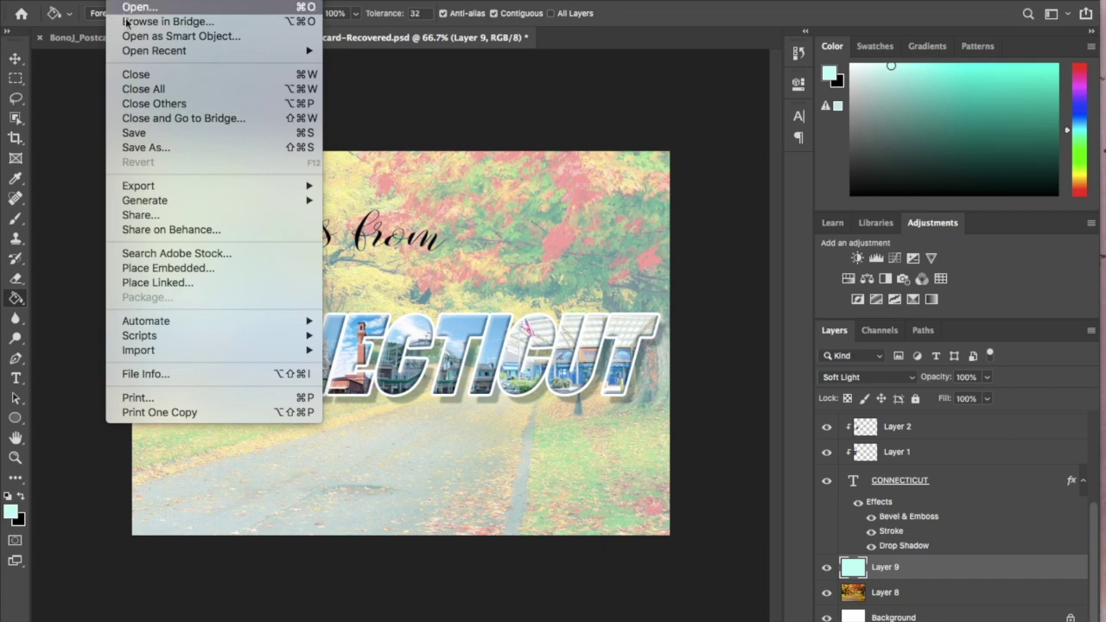
left_click(462, 164)
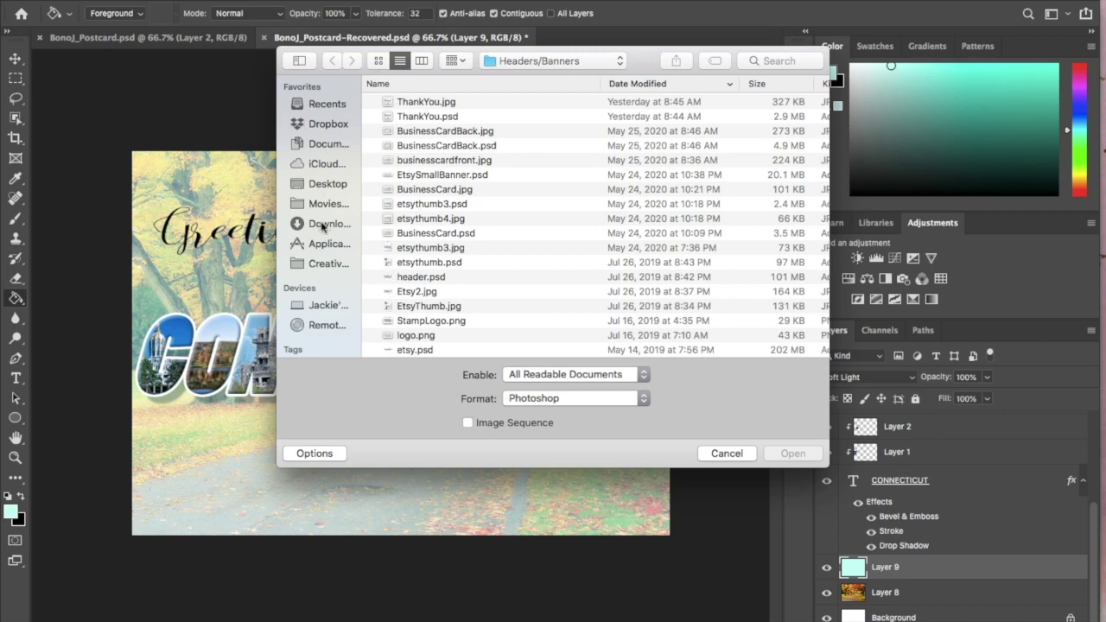
left_click(327, 223)
left_click(411, 103)
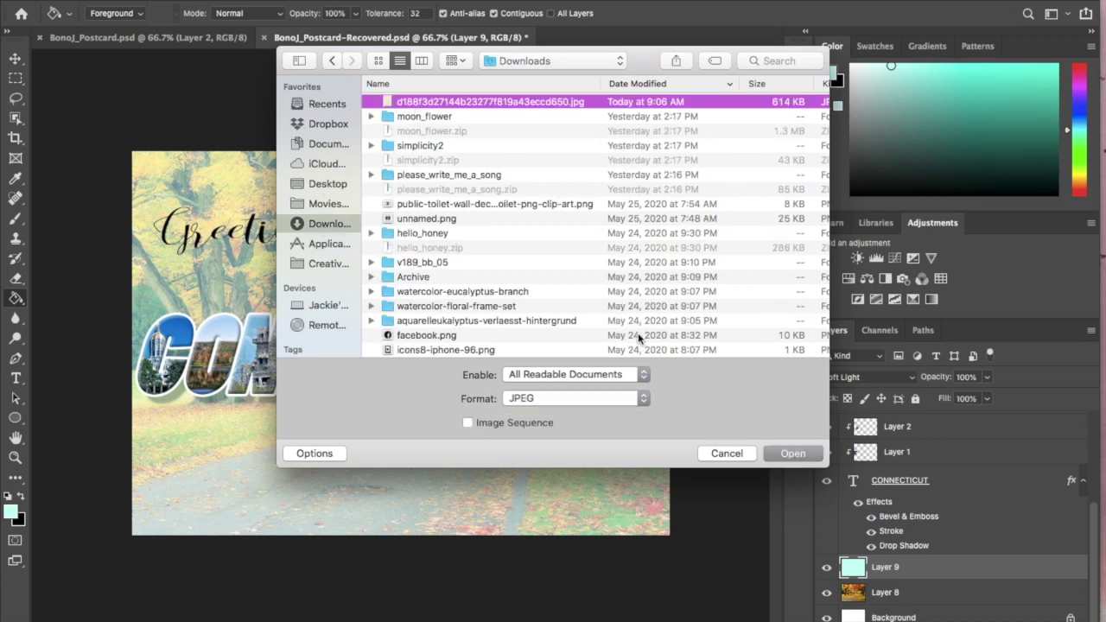
left_click(786, 454)
- Move the paper texture into the recovered postcard document above Layer 9 and select its layer
key("v")
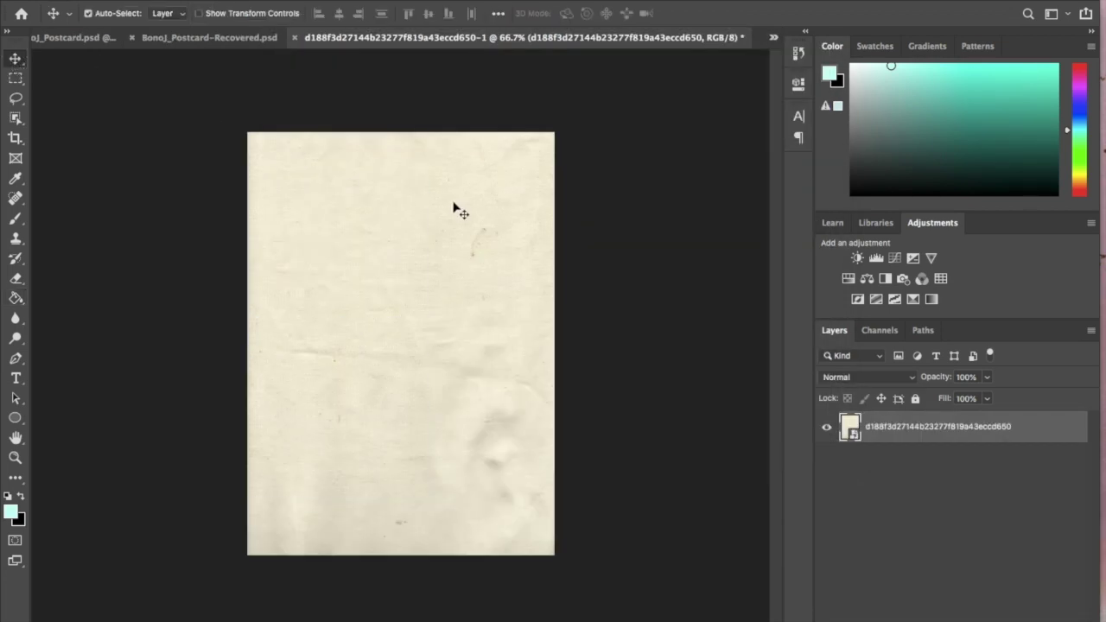
left_click_drag(439, 257, 480, 324)
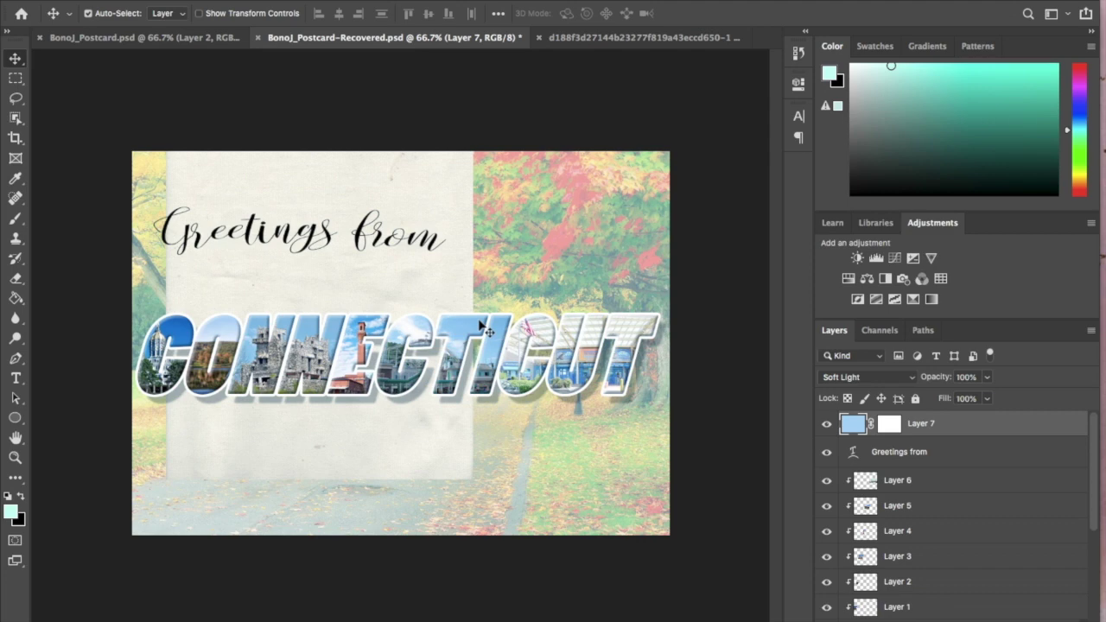
scroll(951, 519, "down", 5)
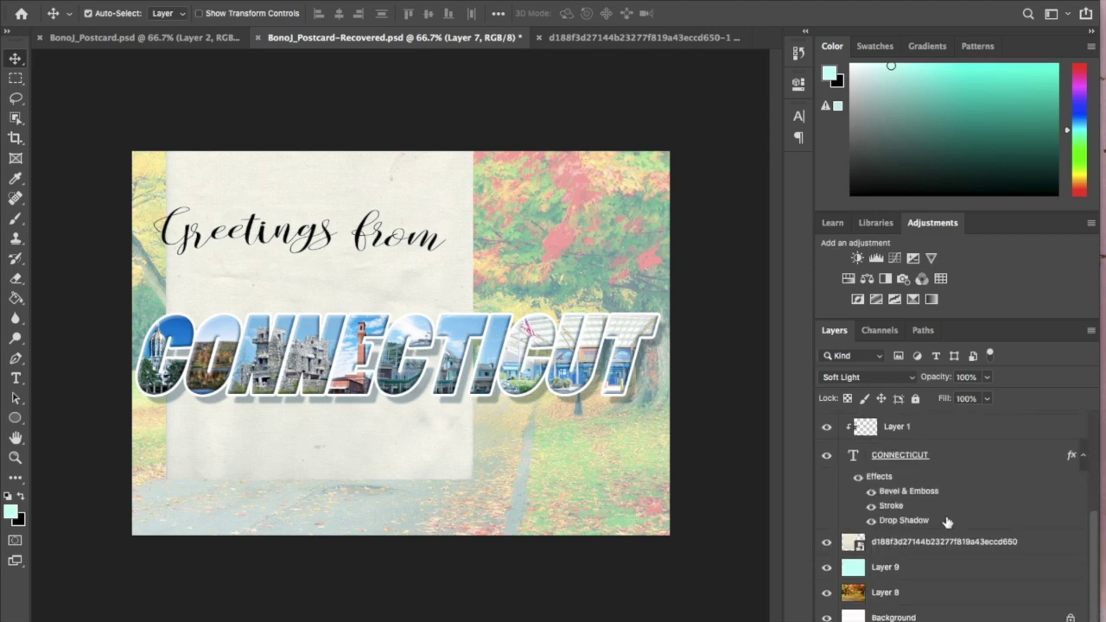
left_click(930, 543)
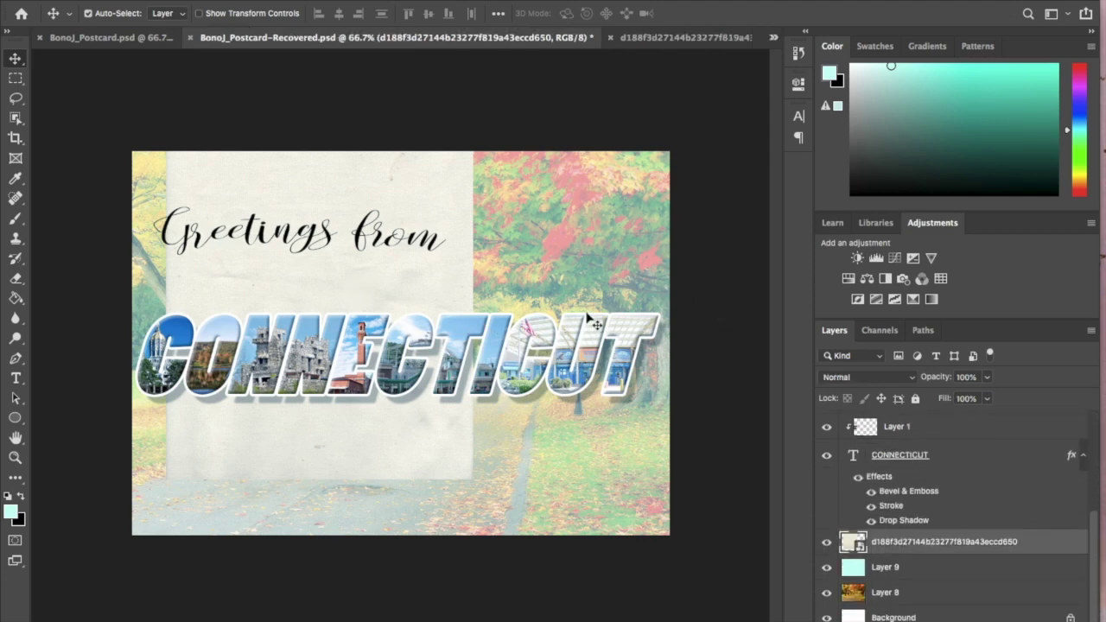
- Free-transform the paper texture and rotate it to exactly 90 degrees so it lies in landscape orientation
key("ctrl+t")
left_click_drag(647, 106, 595, 487)
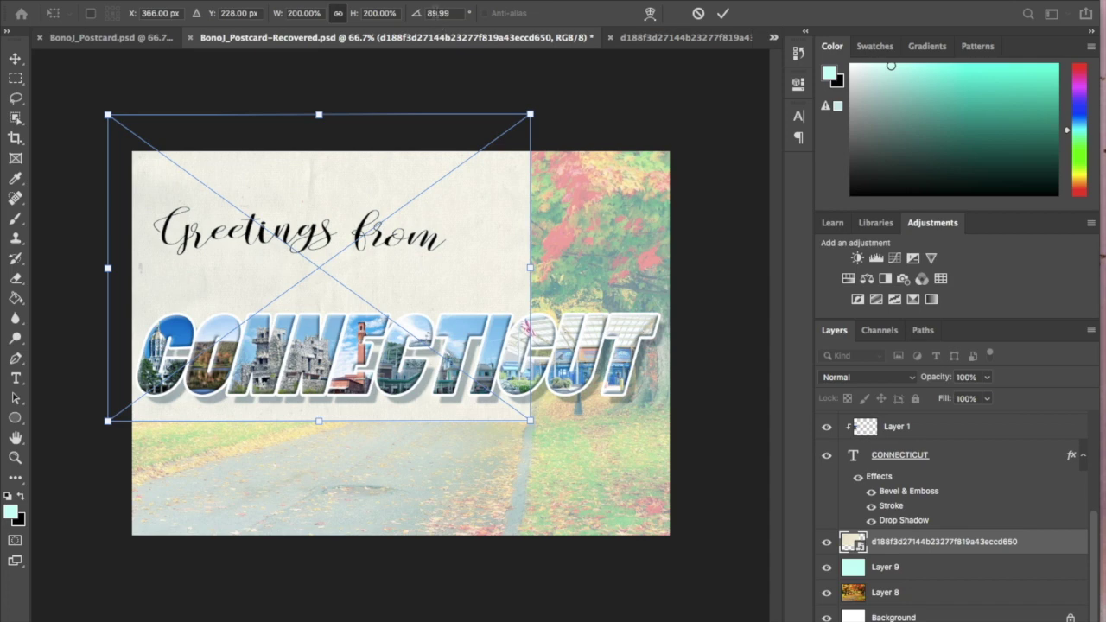
double_click(438, 13)
type("8")
type("0")
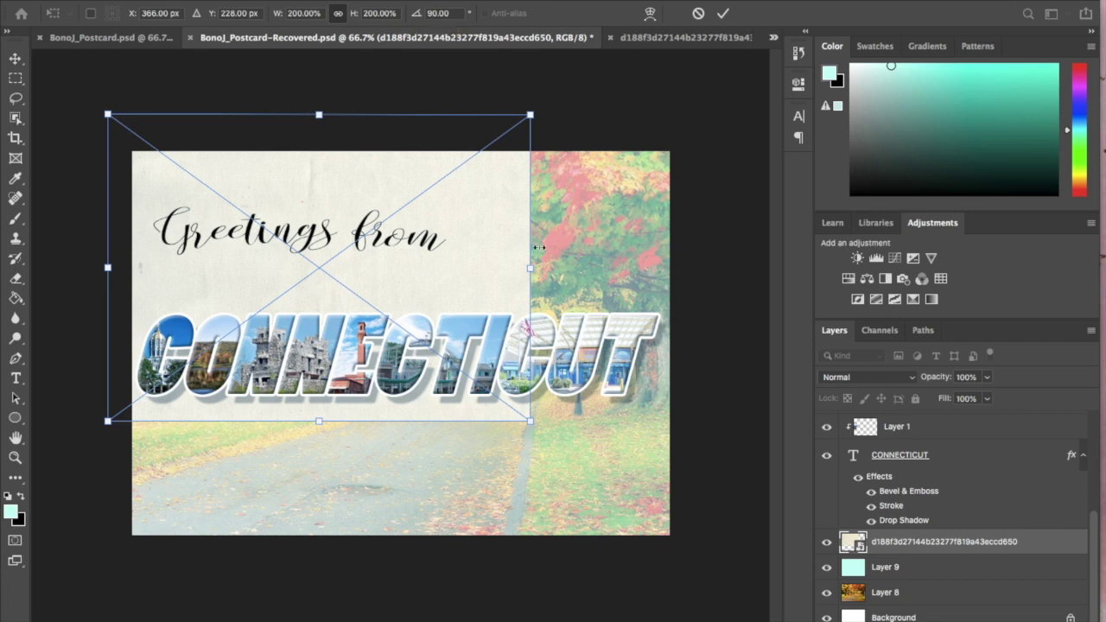
- Align the paper texture with the postcard's upper-left corner and scale it to about 256% to cover the canvas
left_click_drag(493, 247, 515, 290)
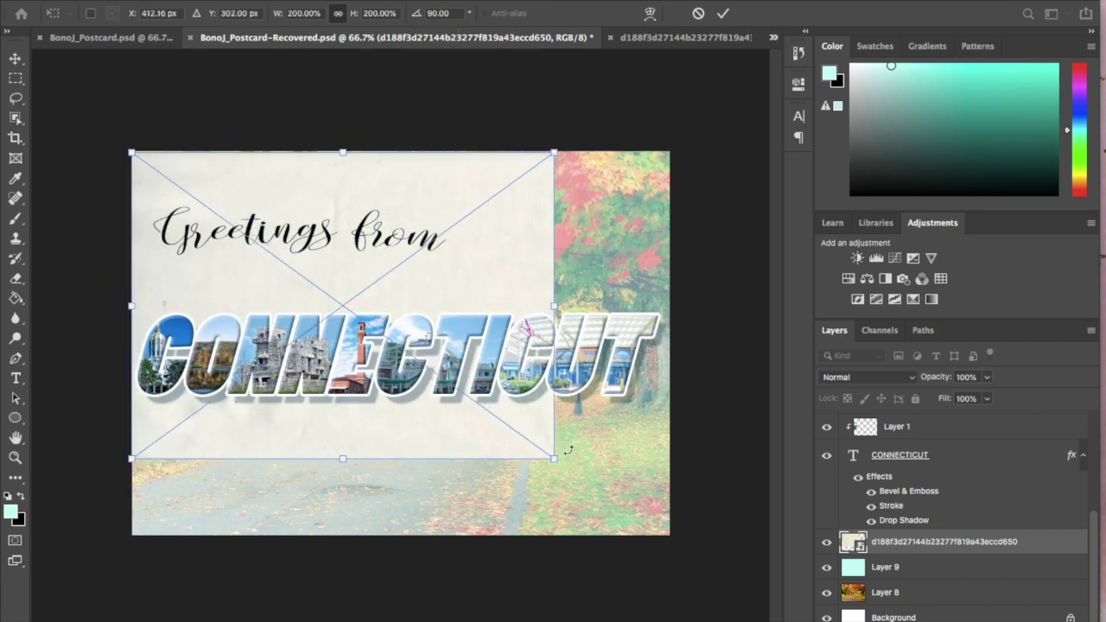
left_click_drag(554, 457, 676, 541)
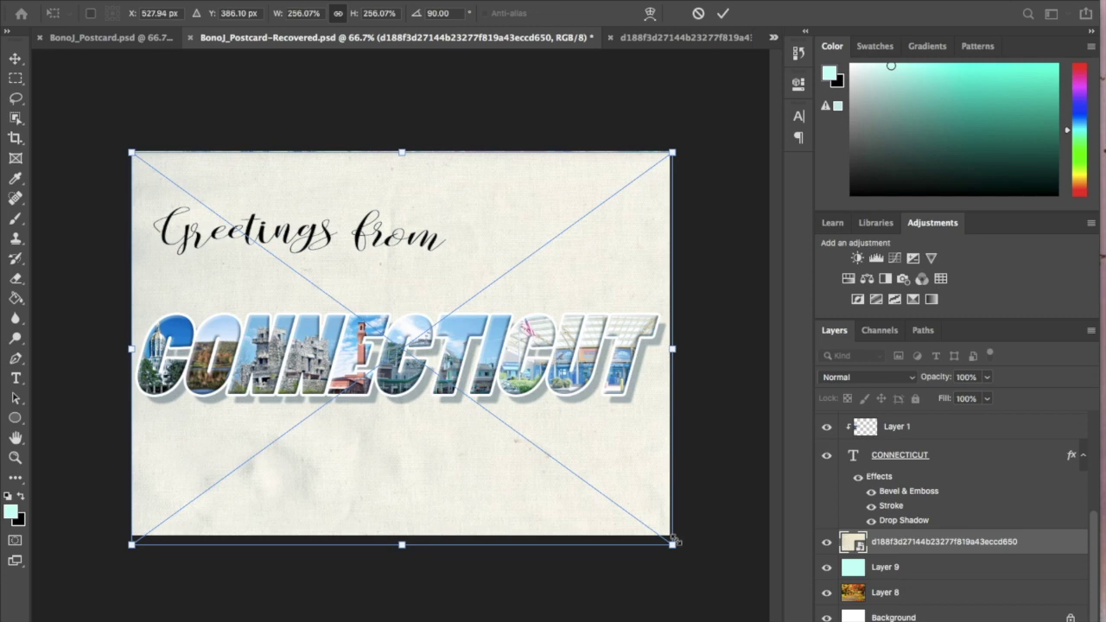
key("Return")
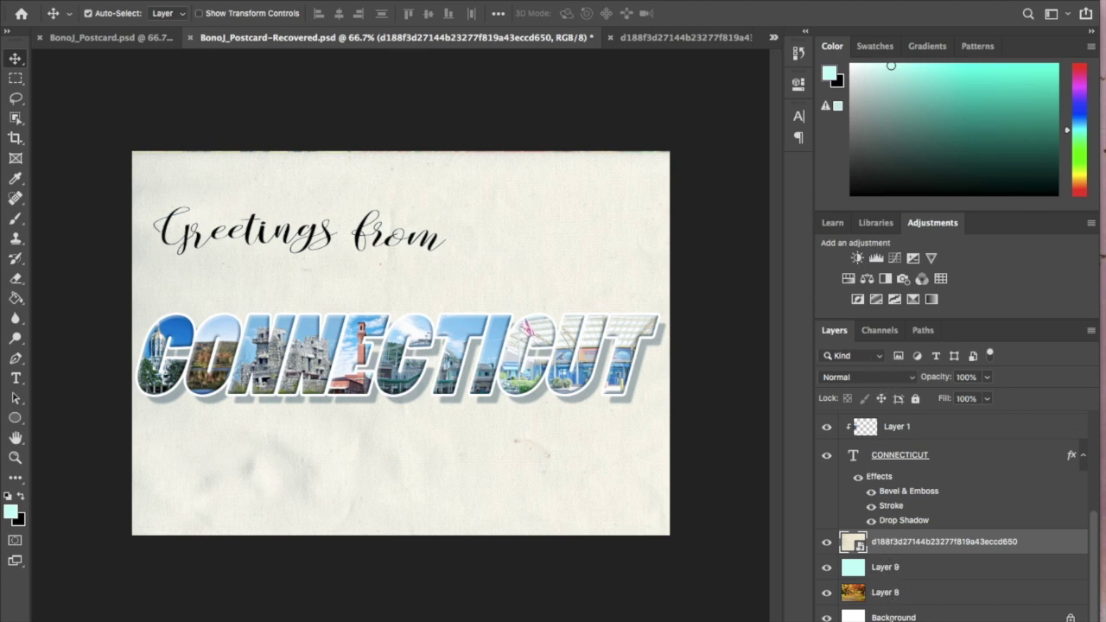
- Set the paper texture's blend mode to Pin Light and raise the foliage photo on Layer 8 to 100% opacity
left_click(913, 381)
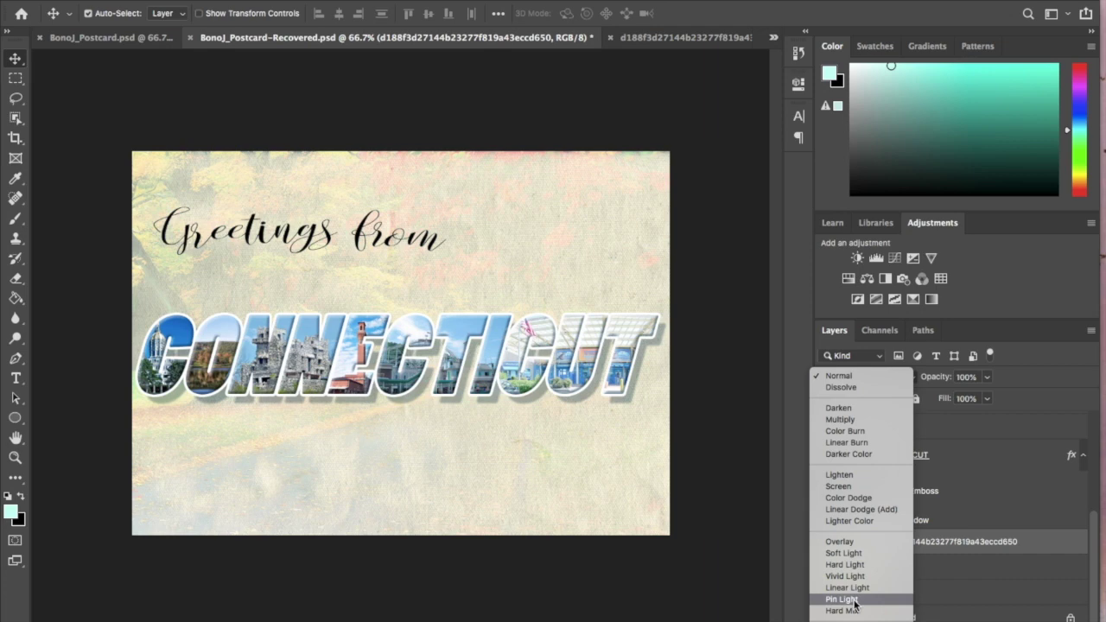
key("Escape")
left_click(890, 592)
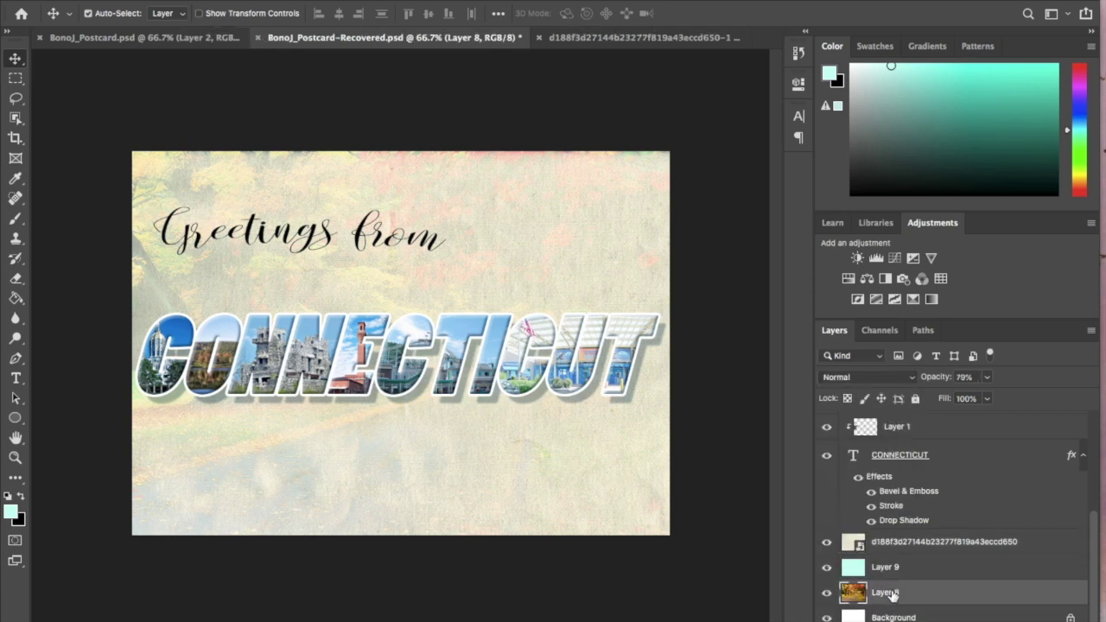
left_click(988, 377)
left_click_drag(987, 398, 1035, 402)
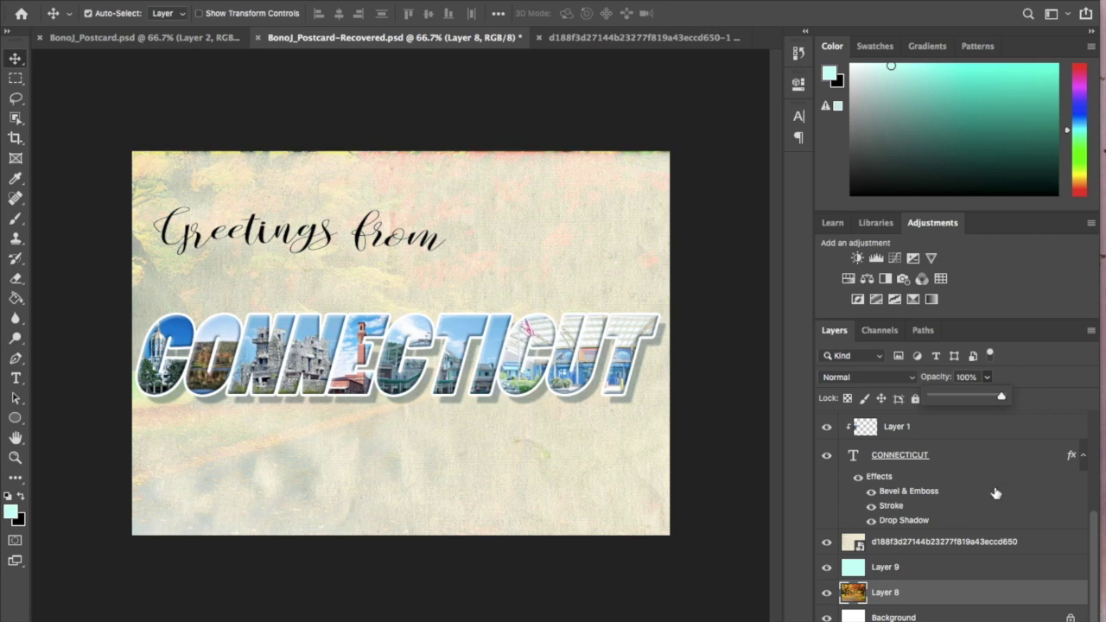
- Toggle the visibility of the aqua tint on Layer 9 to compare the postcard with and without it
left_click(887, 570)
left_click(825, 568)
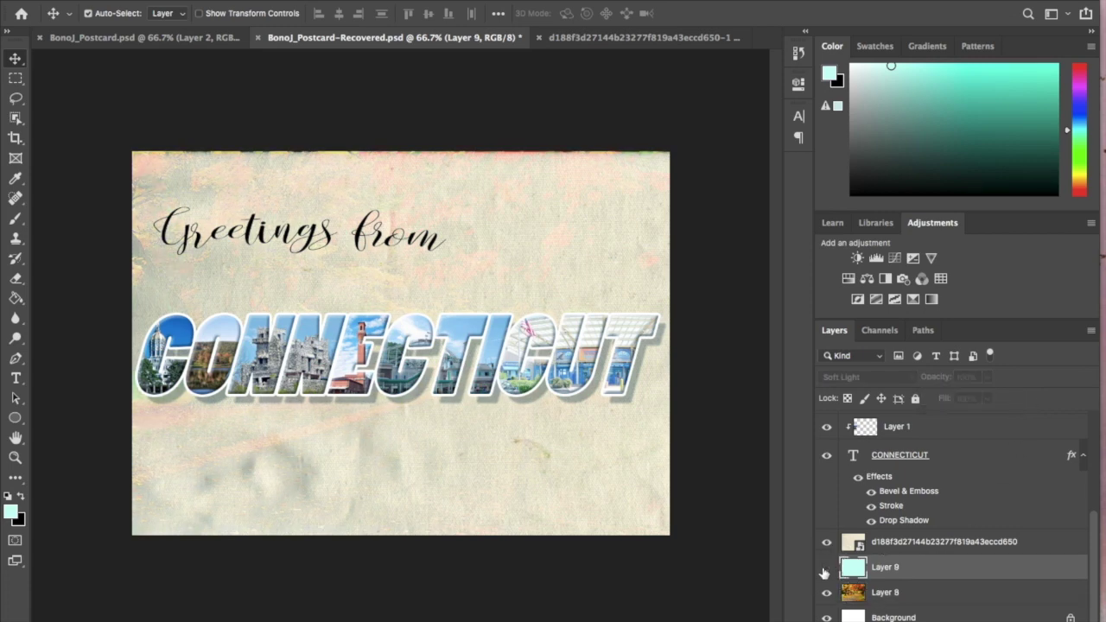
left_click(825, 569)
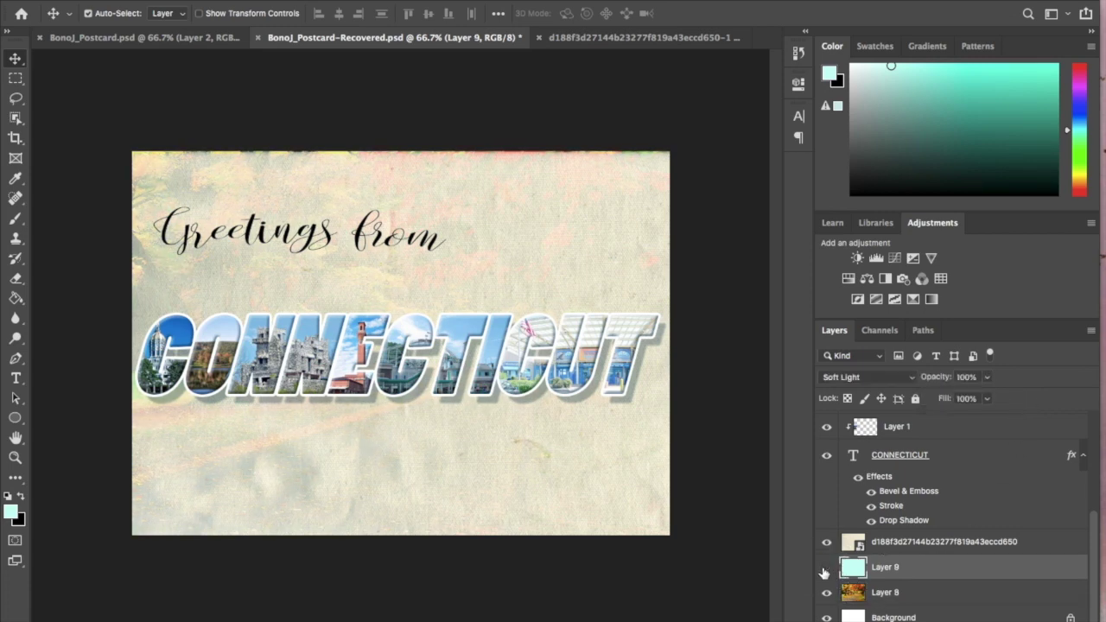
left_click(825, 569)
left_click(825, 568)
- Lower the Pin Light paper texture layer's opacity to 75%
left_click(908, 542)
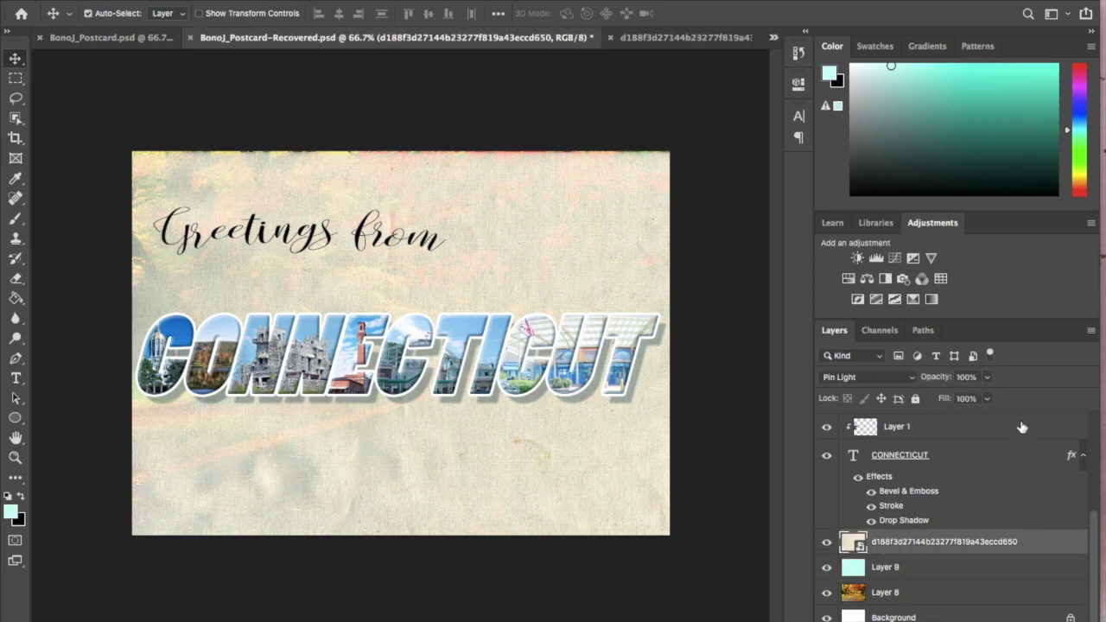
left_click(987, 380)
left_click_drag(988, 399, 970, 402)
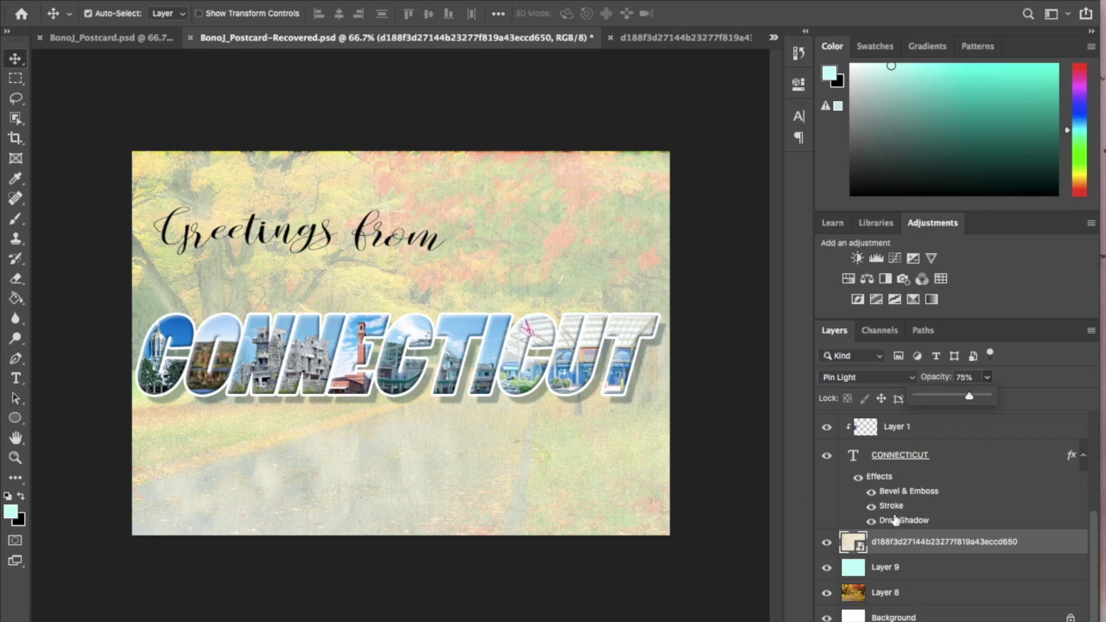
- Switch to Firefox and search Google Images for "ct map"
mouse_move(293, 613)
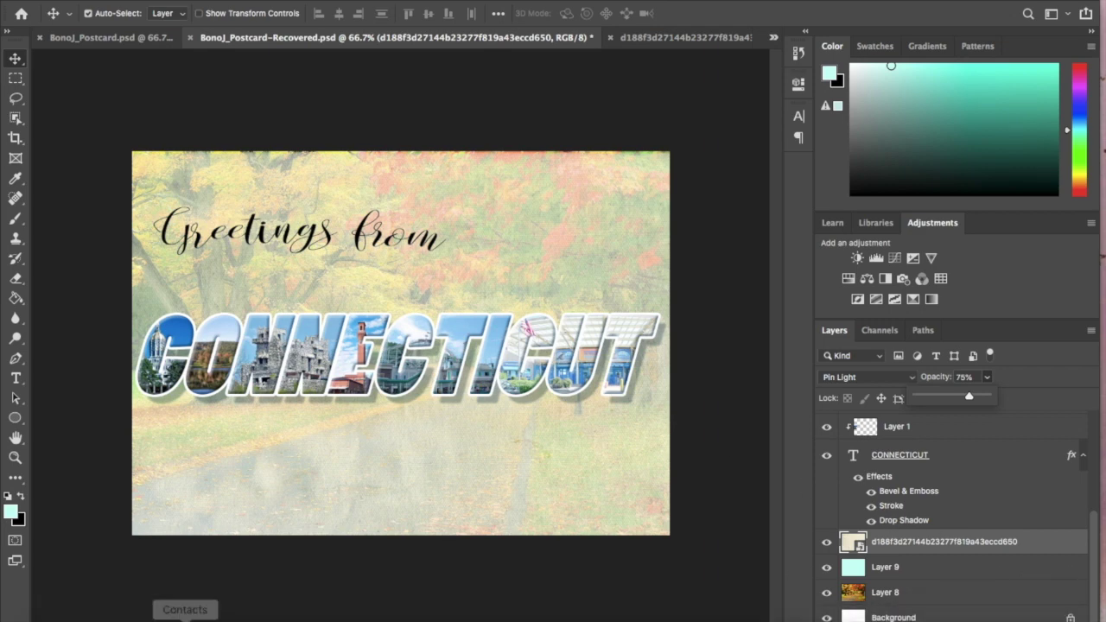
left_click(311, 616)
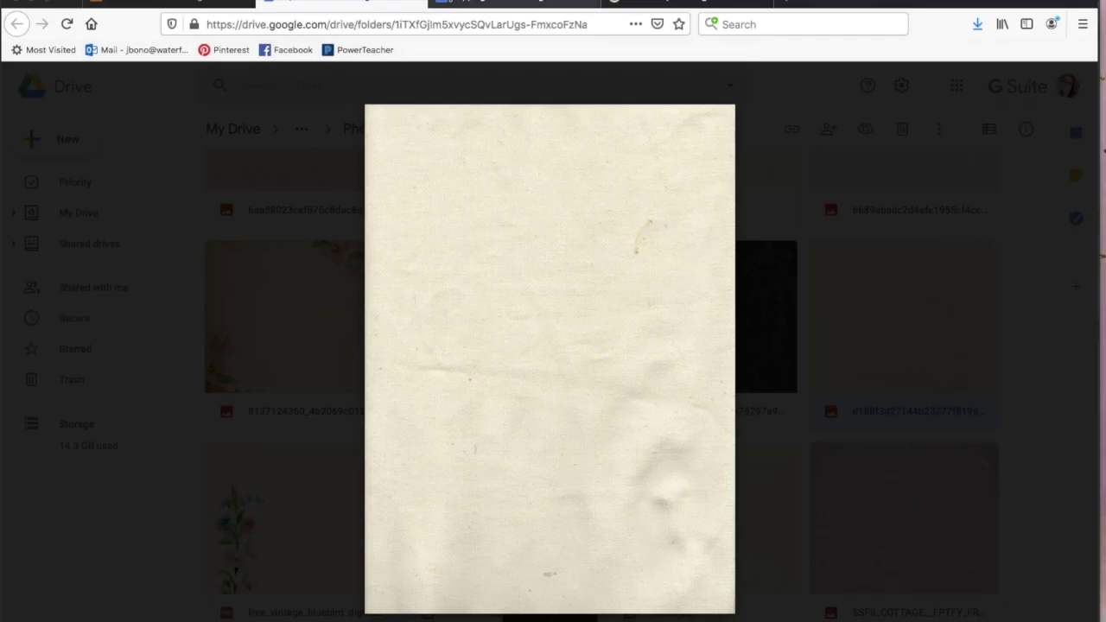
left_click(169, 4)
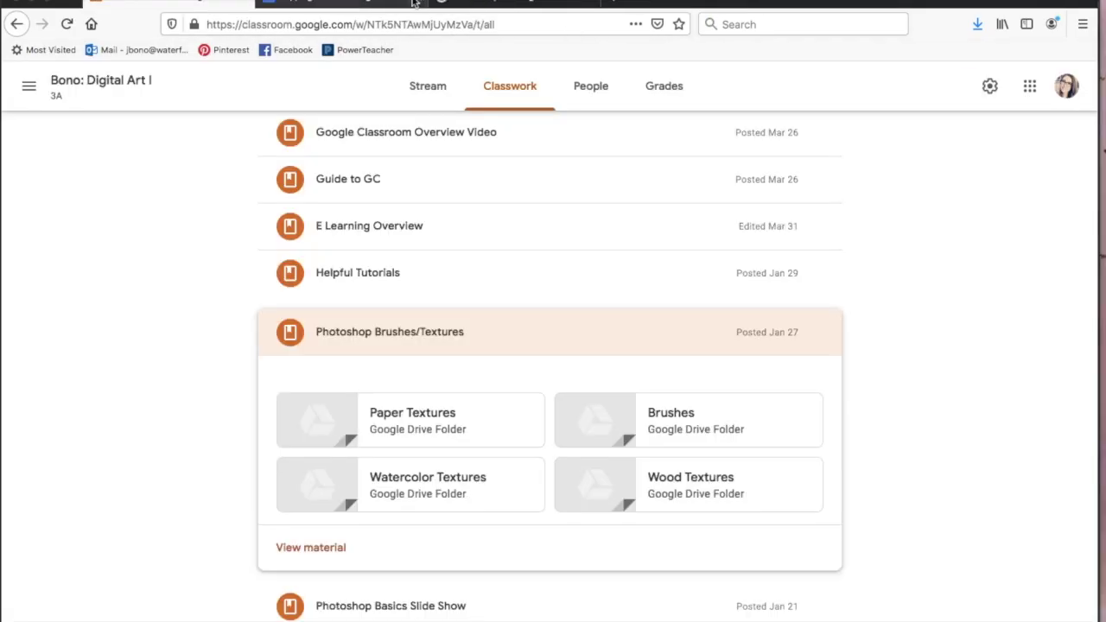
left_click(515, 3)
key("super+Left")
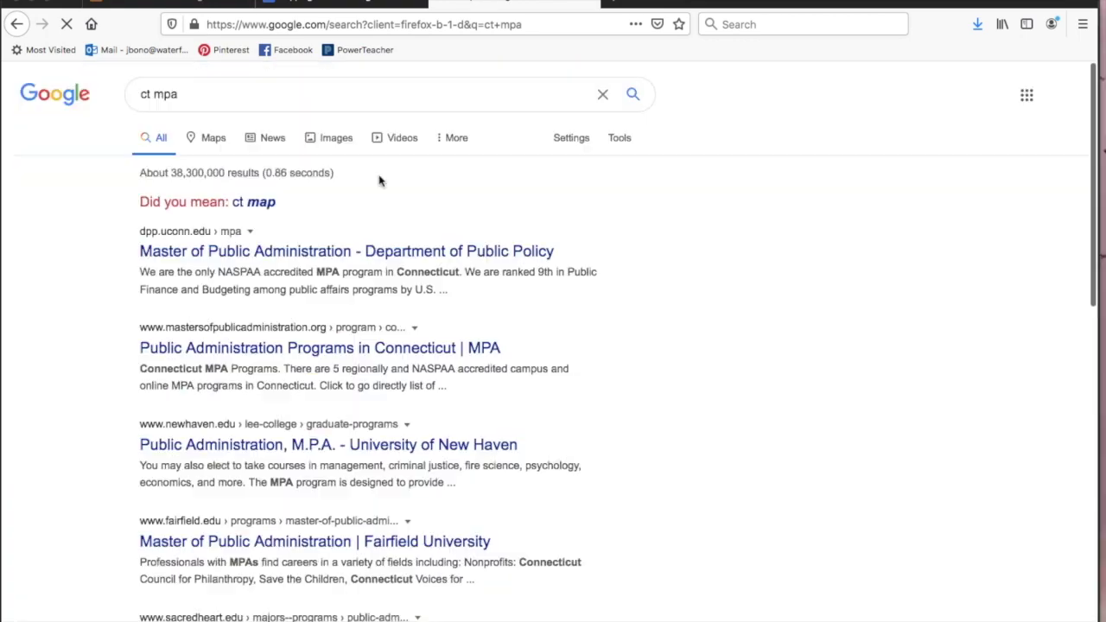
left_click(248, 207)
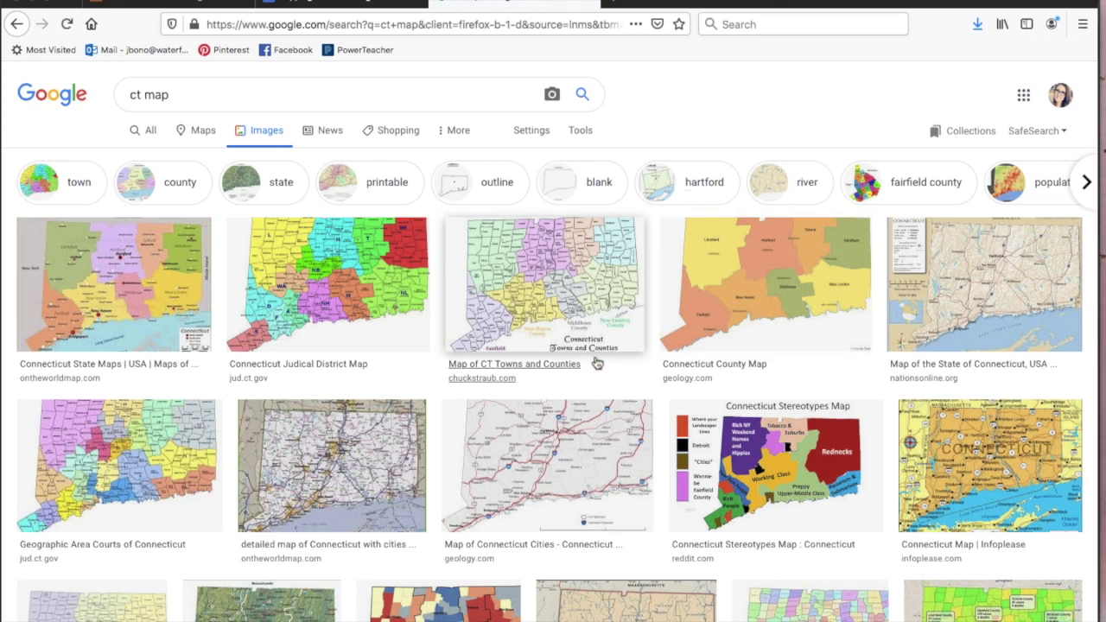
- Browse the Connecticut map image results for a map suitable for the postcard
left_click(351, 481)
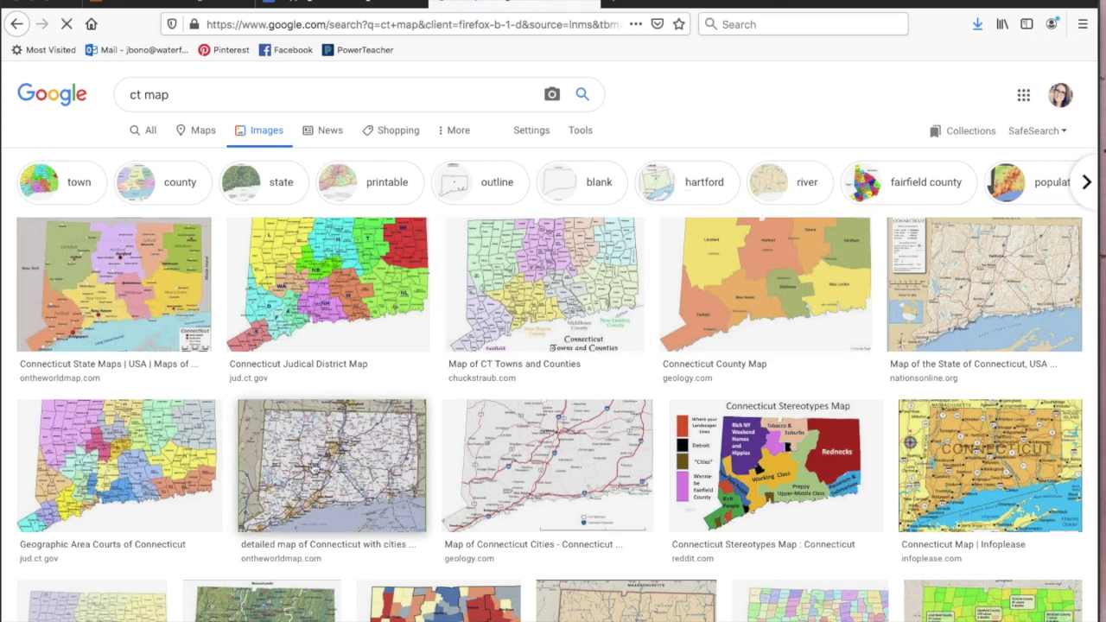
scroll(834, 397, "down", 3)
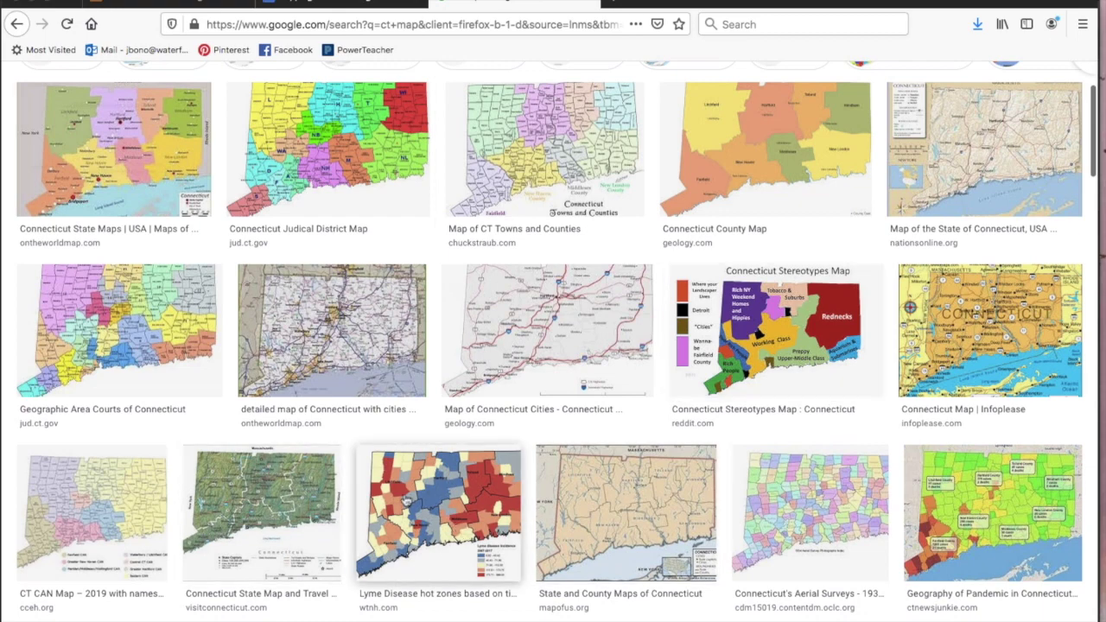
scroll(419, 497, "down", 15)
scroll(515, 331, "down", 10)
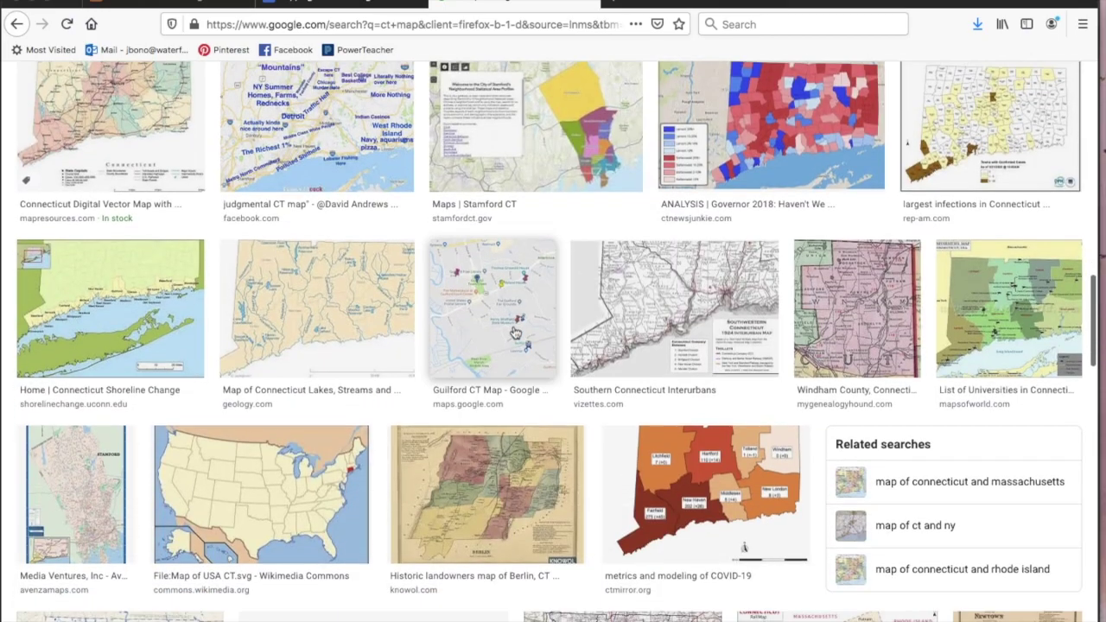
scroll(514, 332, "down", 14)
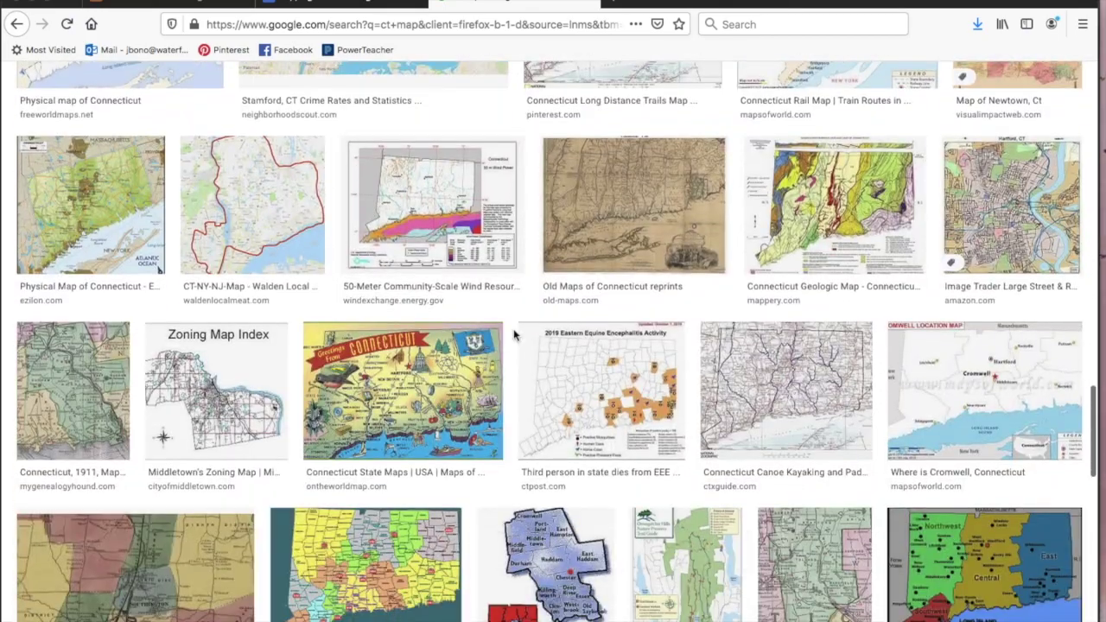
scroll(514, 335, "down", 3)
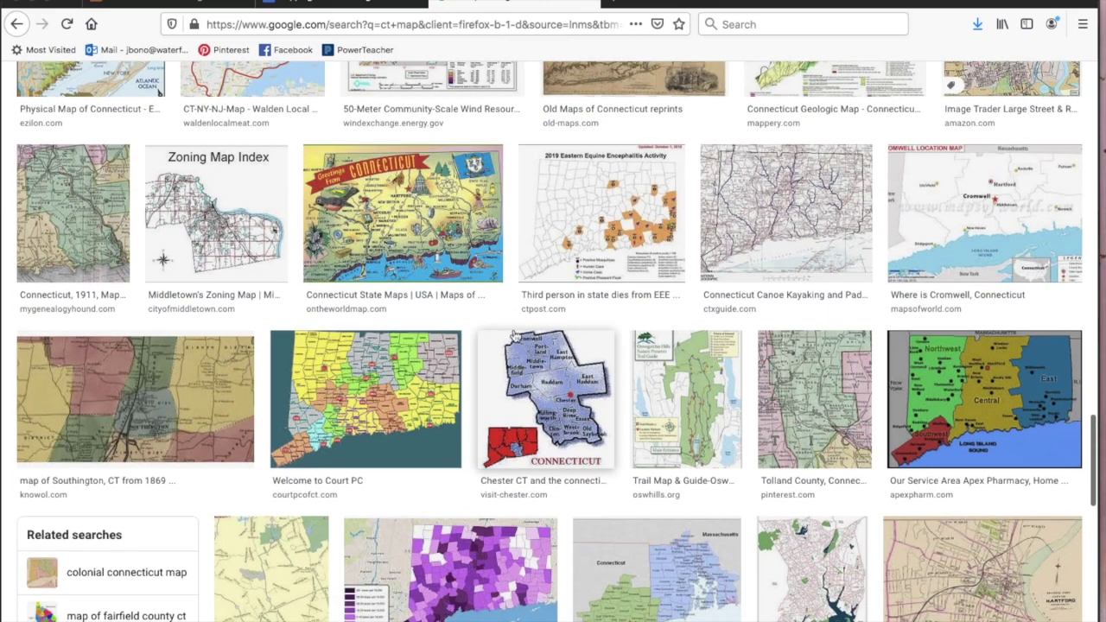
key("Home")
- Refine the Google Images search to "ct map outline"
left_click(154, 94)
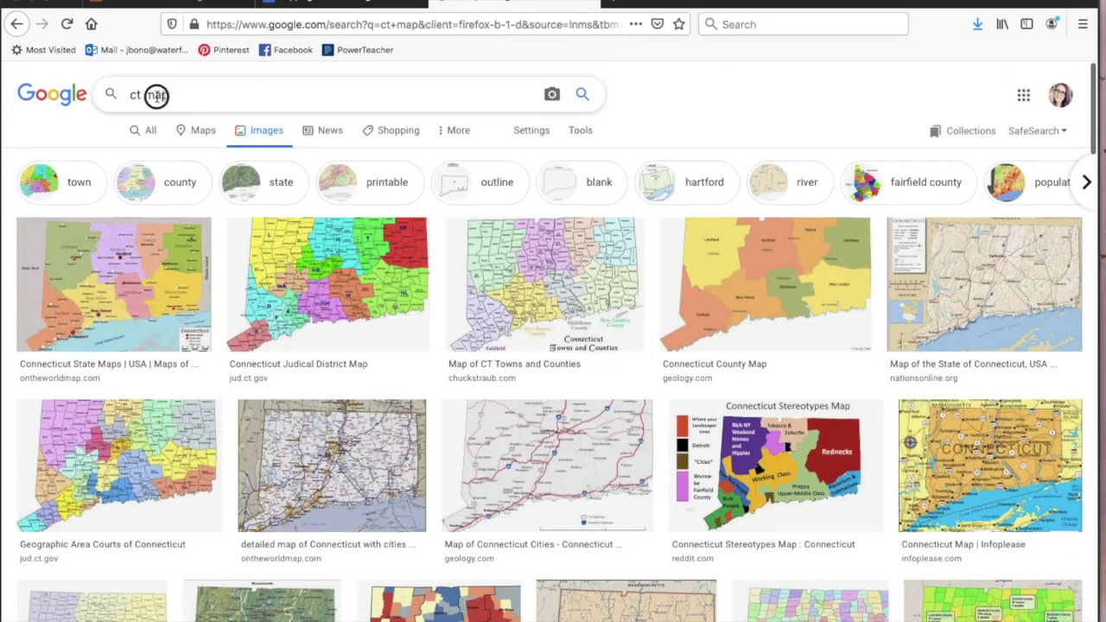
type("outline")
key("Return")
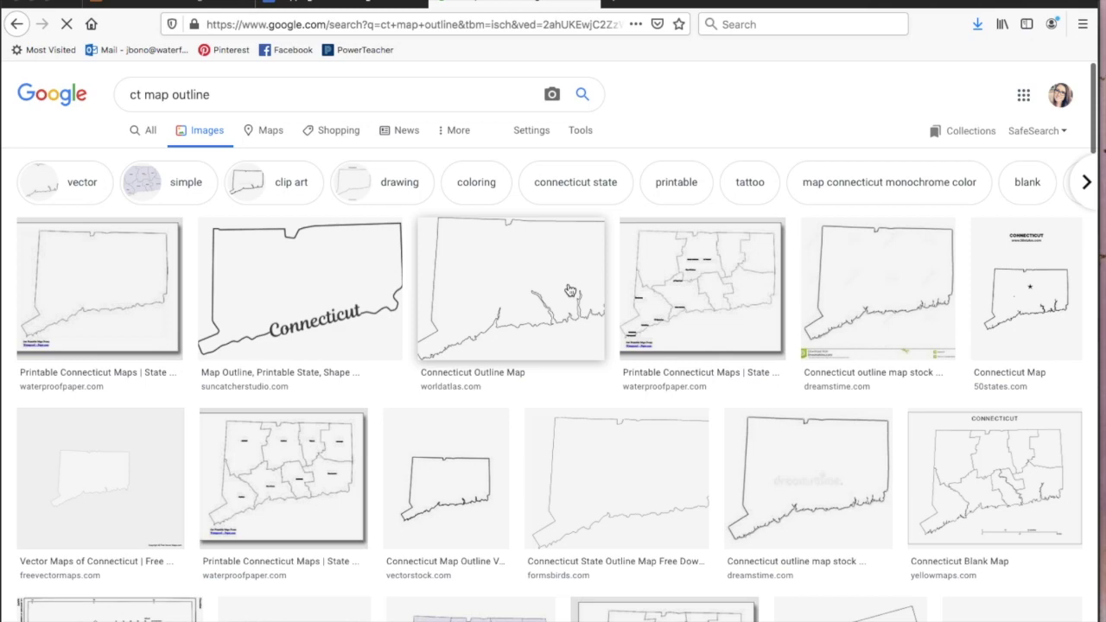
- Browse the Connecticut outline map results for an image that suits the postcard
scroll(570, 290, "down", 1)
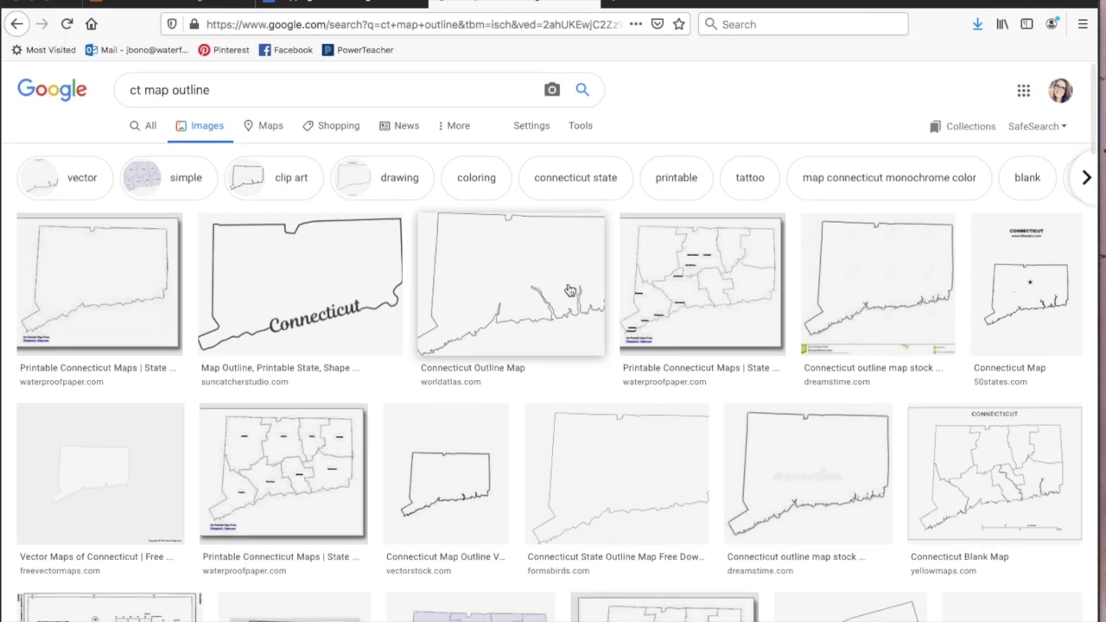
scroll(570, 290, "down", 6)
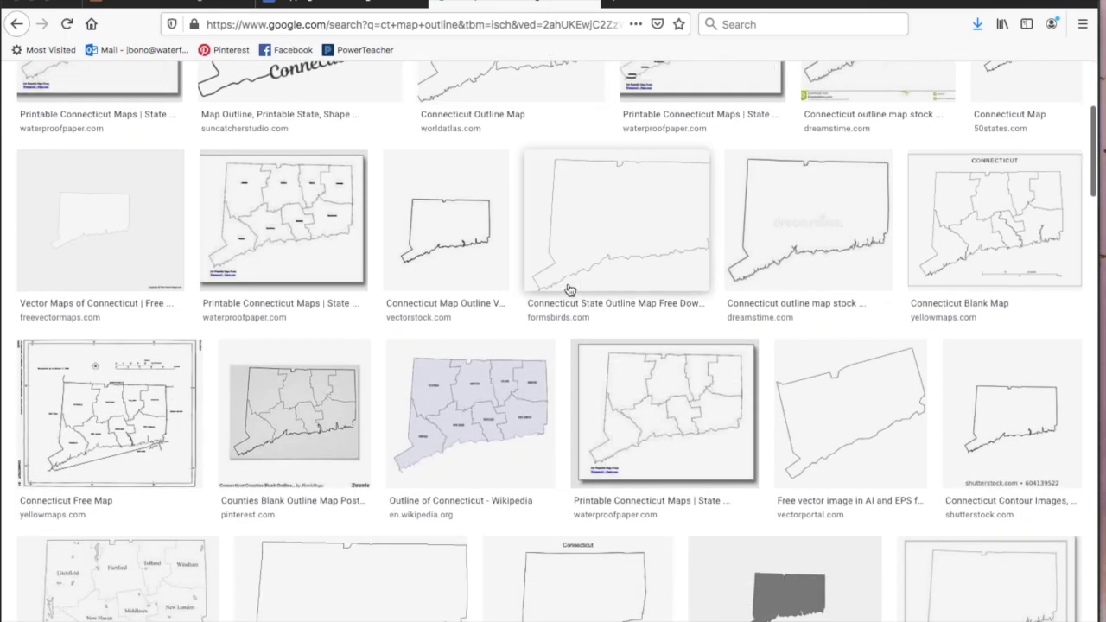
scroll(570, 291, "down", 8)
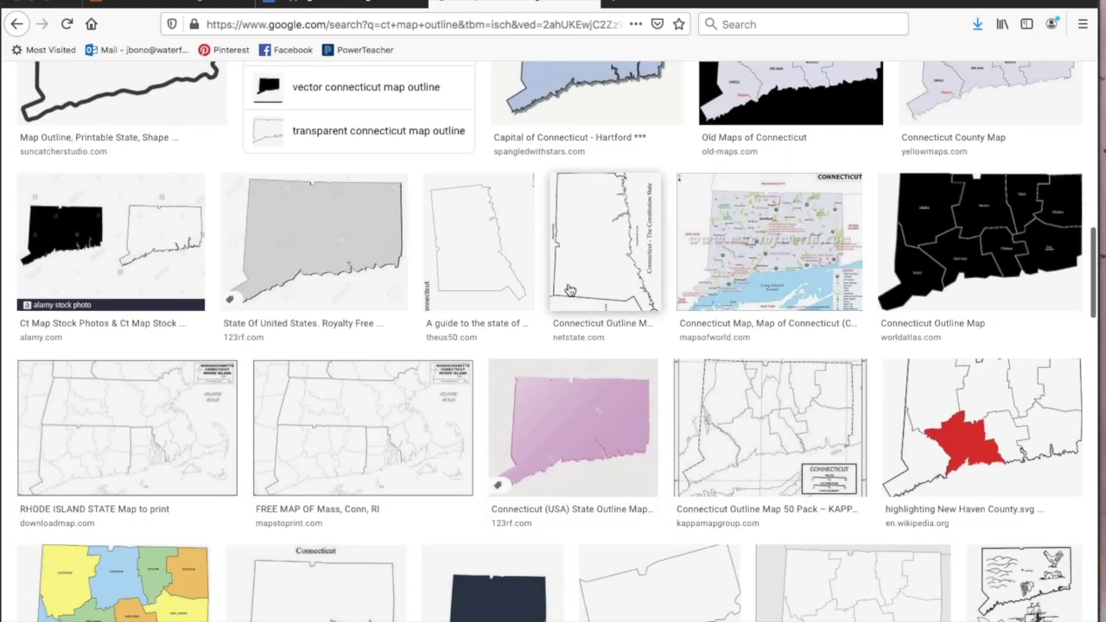
scroll(570, 290, "up", 1)
scroll(570, 291, "up", 2)
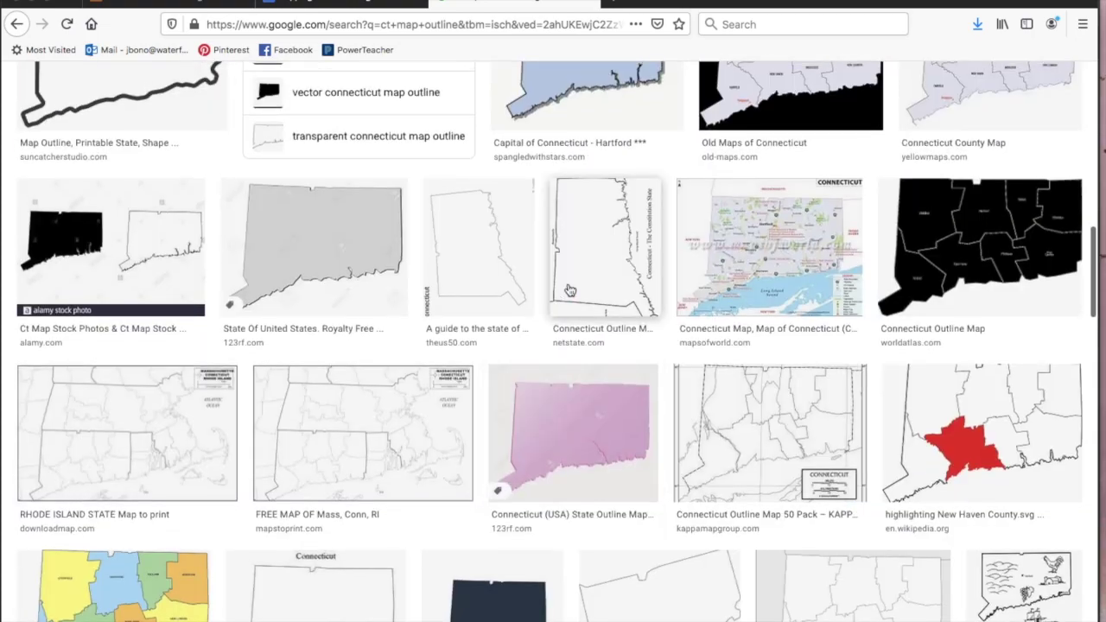
scroll(570, 291, "down", 2)
scroll(570, 290, "up", 2)
scroll(570, 290, "down", 6)
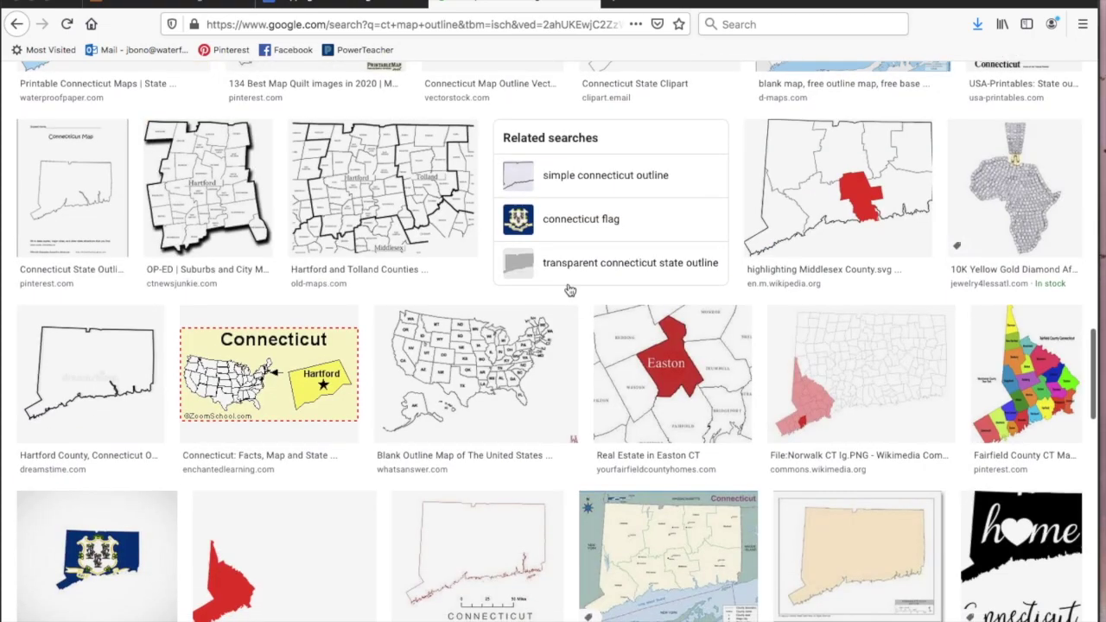
scroll(569, 289, "down", 4)
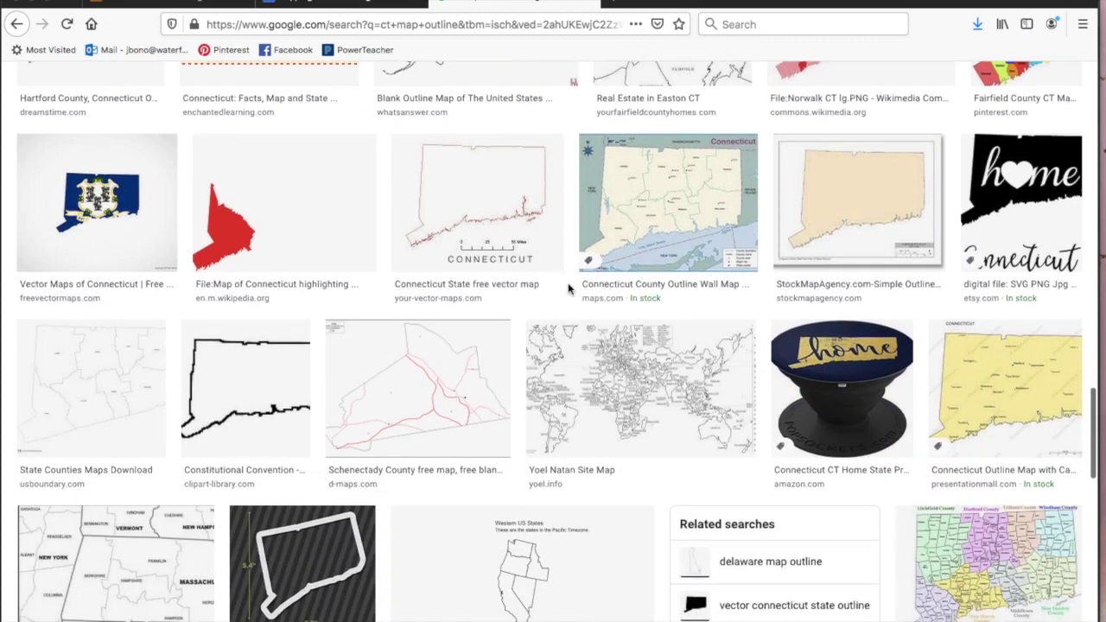
scroll(568, 289, "down", 1)
scroll(569, 290, "up", 2)
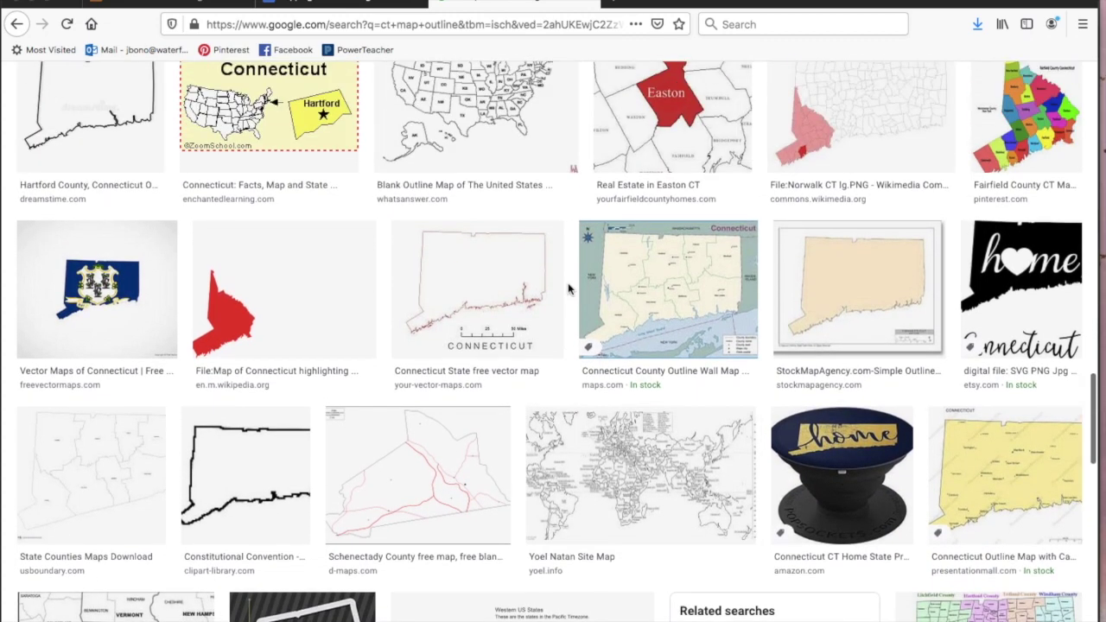
- Copy the Connecticut County Outline Wall Map image from the results, switch to Photoshop and paste it into the postcard
left_click(641, 283)
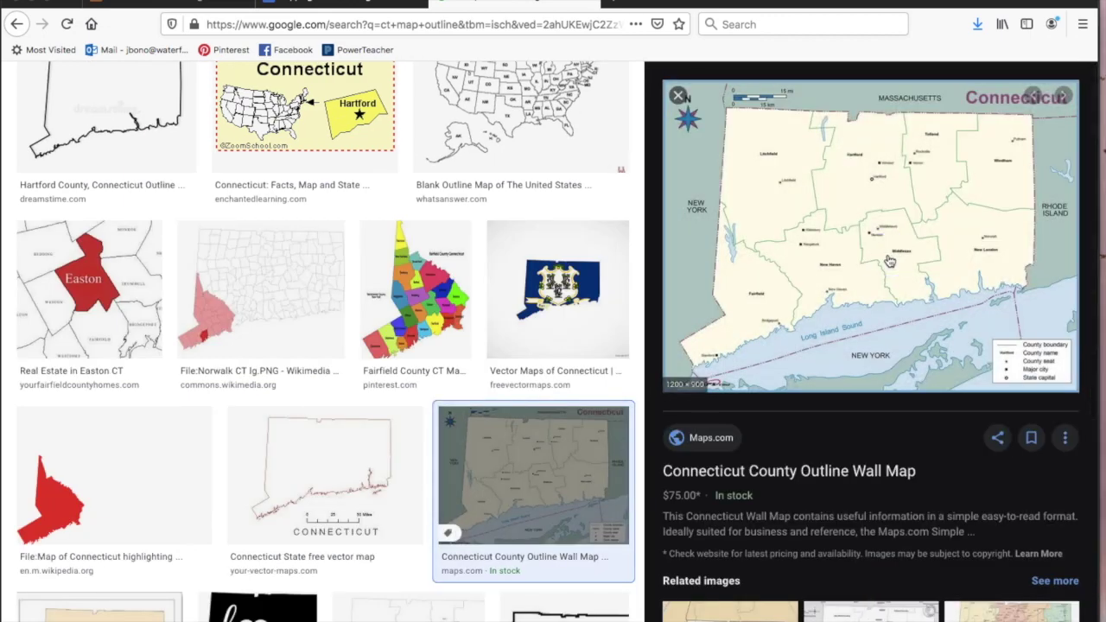
right_click(890, 261)
left_click(915, 397)
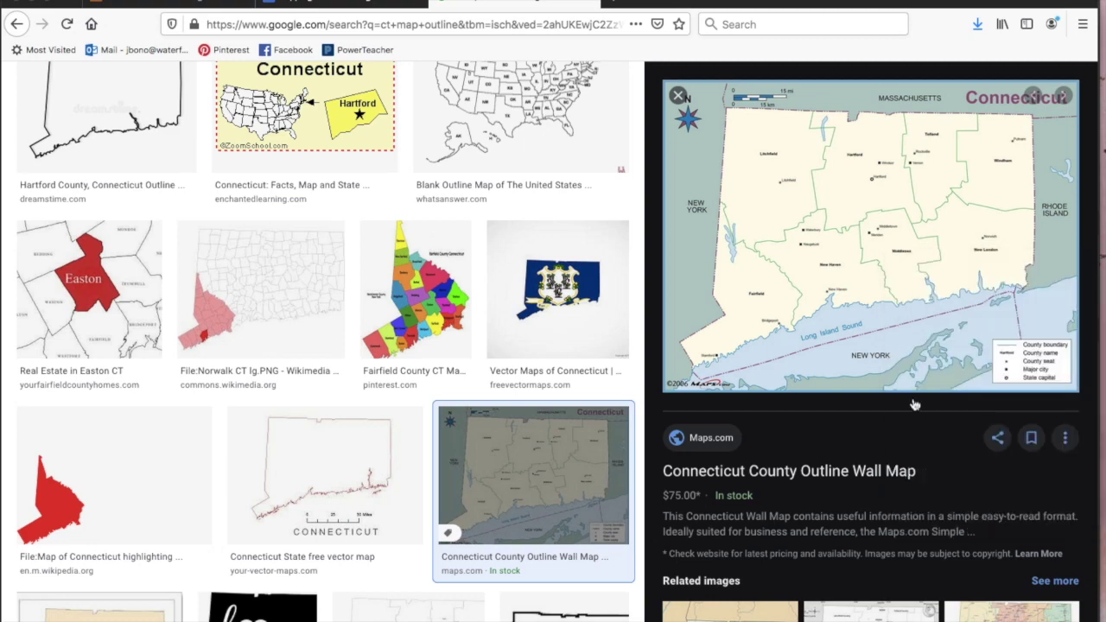
left_click(858, 615)
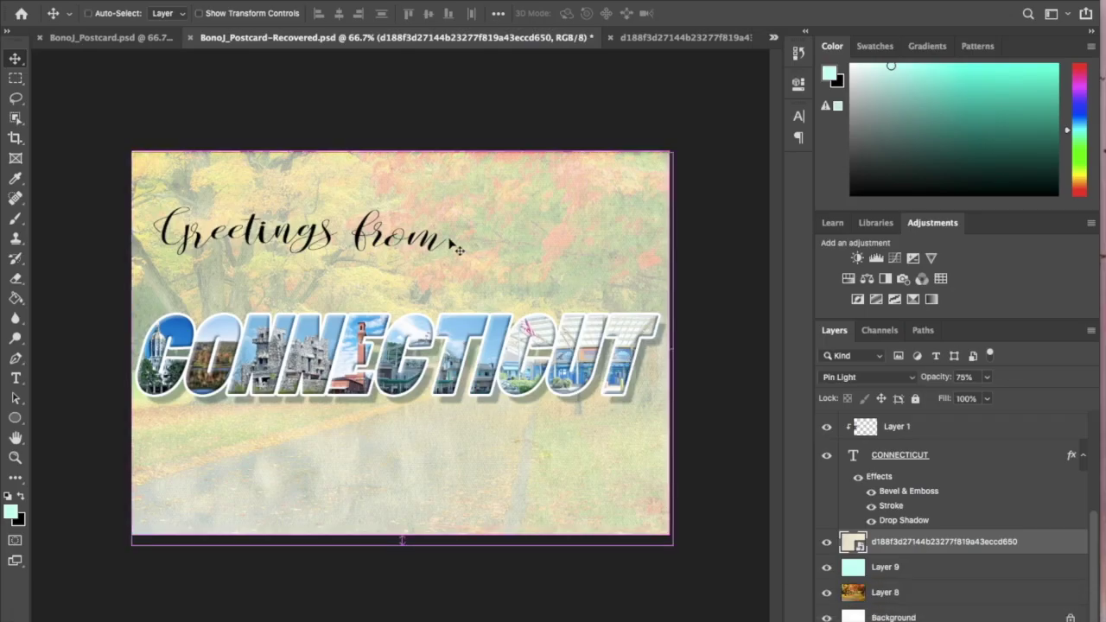
key("super+v")
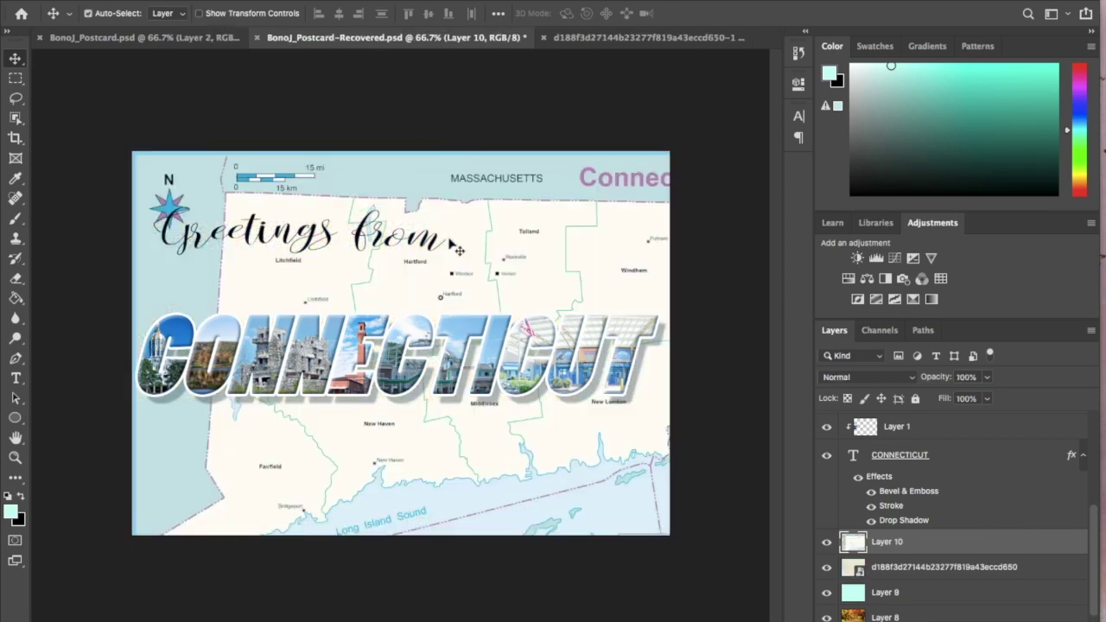
- Select the pasted map on Layer 10 and nudge it left across the postcard
left_click_drag(523, 298, 451, 276)
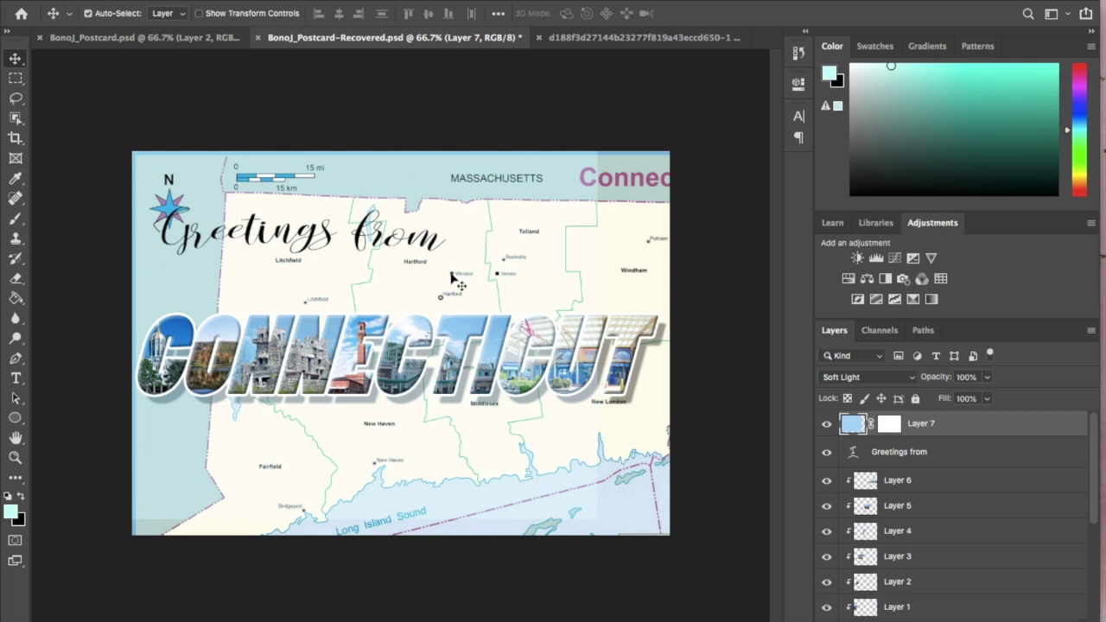
scroll(1047, 550, "down", 5)
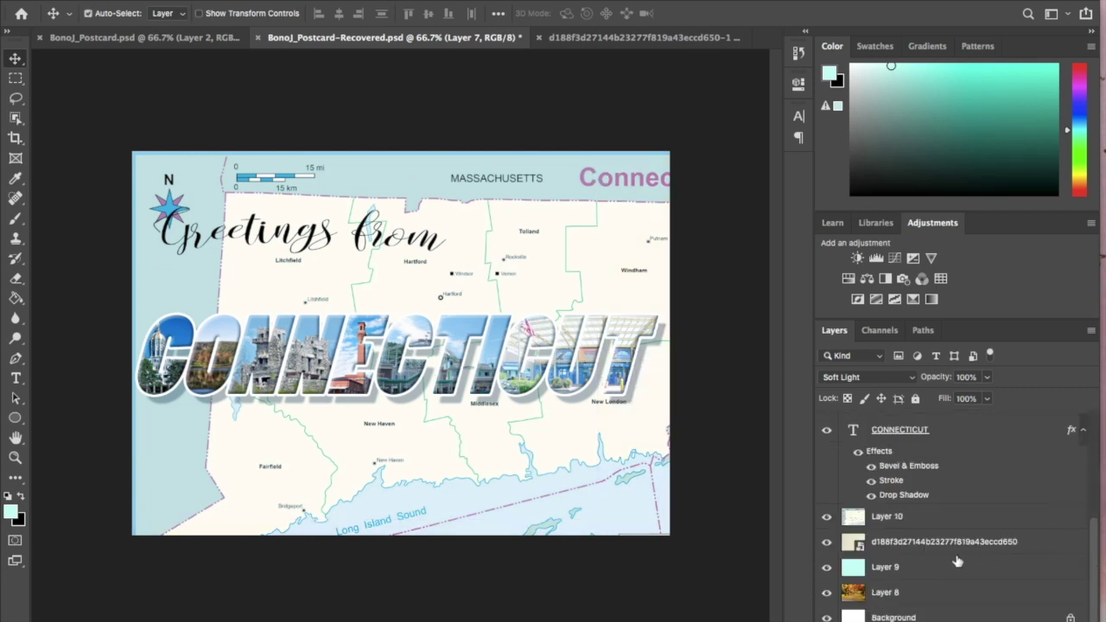
left_click(885, 525)
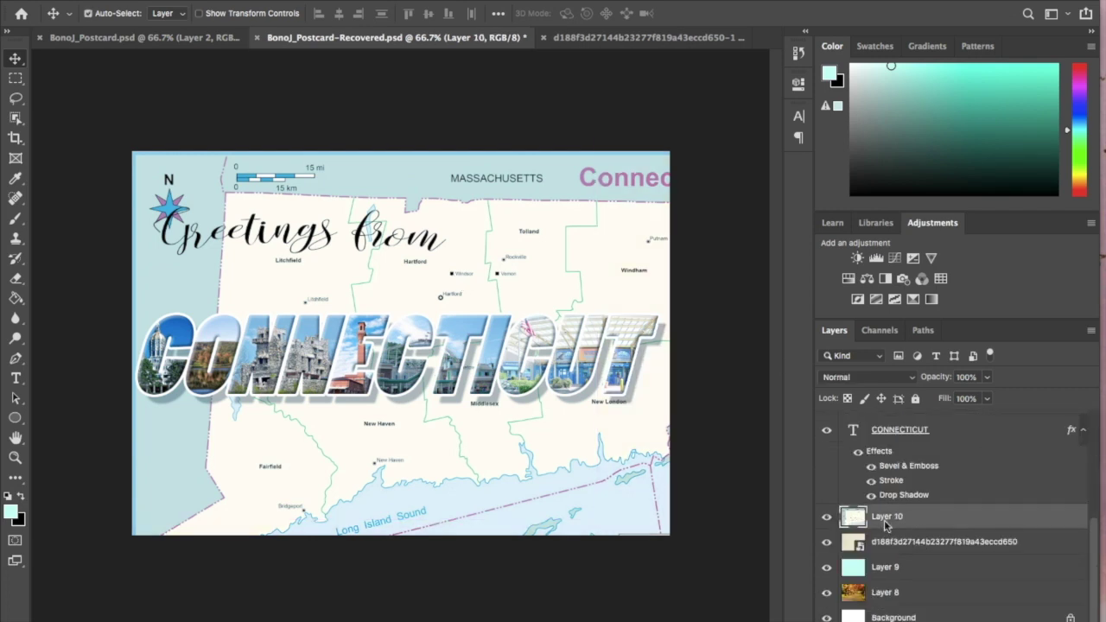
key("Left")
key("Left")
key("Left")
key("Left")
key("Left")
key("Left")
key("Left")
key("Left")
key("Left")
key("Left")
key("Left")
key("Left")
key("Left")
key("Left")
key("Left")
key("Left")
key("Left")
key("Left")
key("Left")
key("Left")
key("Left")
key("Left")
key("Left")
key("Left")
key("Left")
key("Left")
key("Left")
key("Left")
key("Left")
key("Left")
key("Left")
key("Left")
key("Left")
key("Left")
- Scale the map on Layer 10 to 90% in width and height
key("ctrl+t")
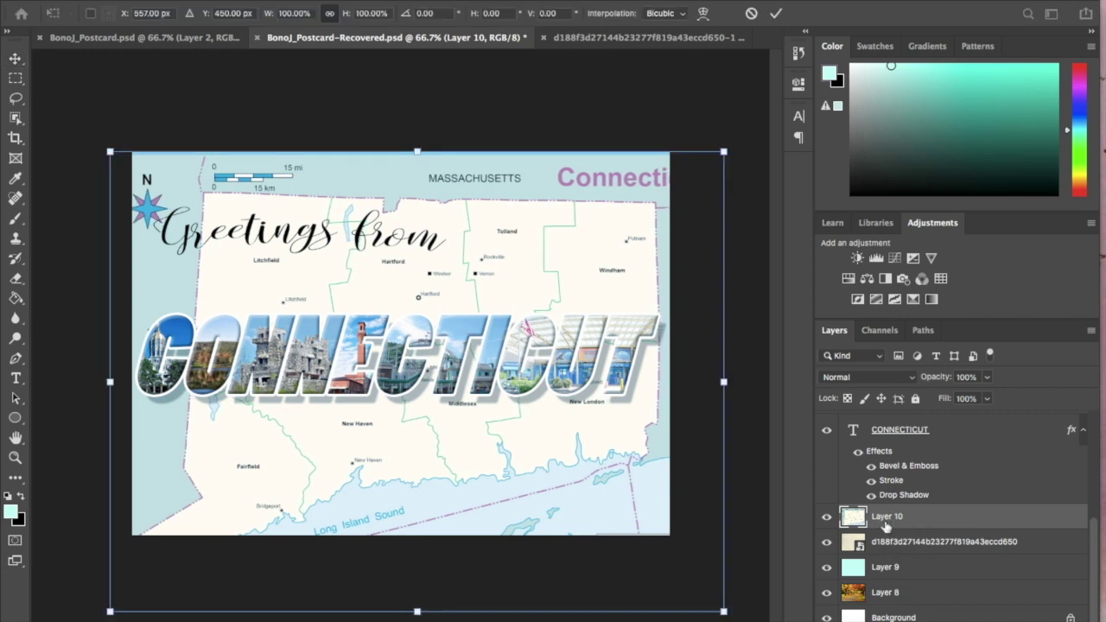
double_click(285, 15)
type("90")
key("Return")
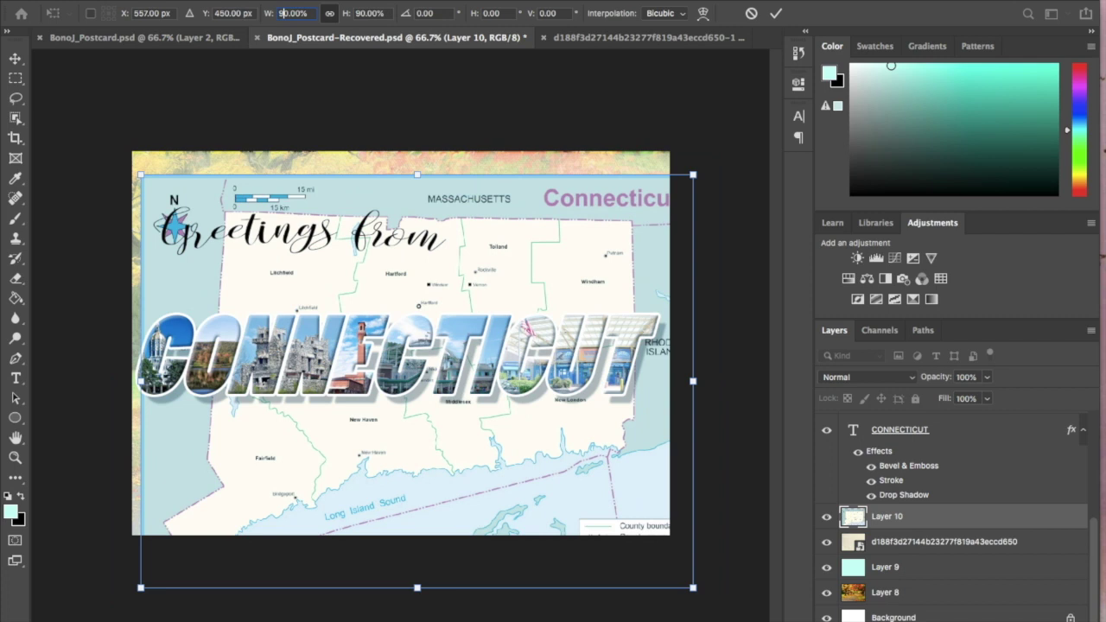
- Move the scaled map up and left until it covers the whole postcard, and apply the transform
key("Up")
key("Up")
key("Up")
key("Up")
key("Up")
key("Up")
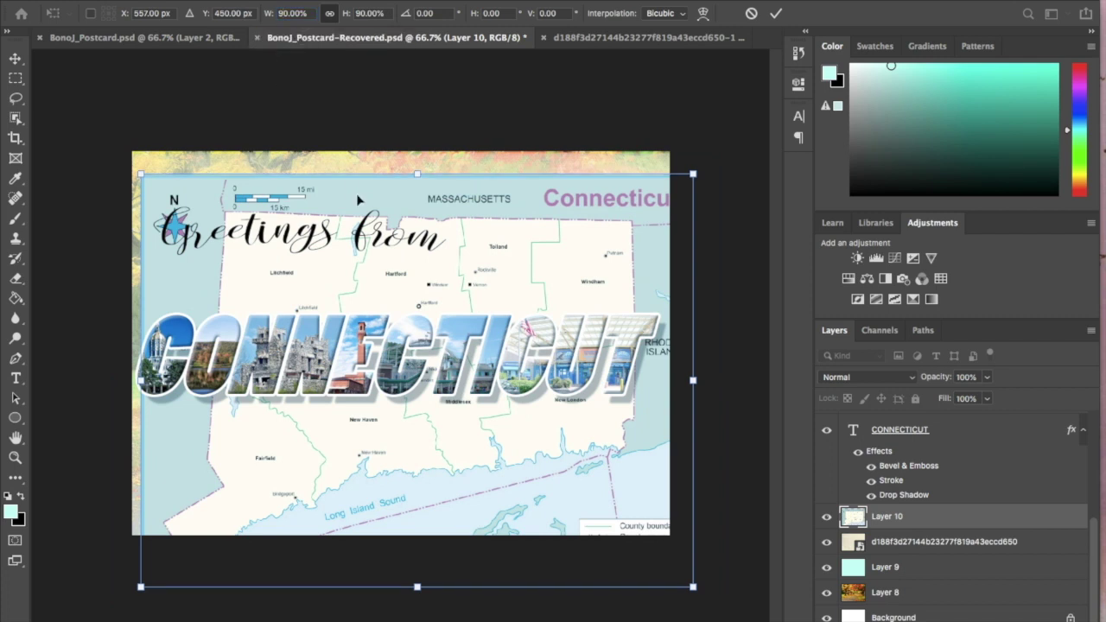
key("Up")
key("Up")
key("Up")
key("Up")
key("Up")
key("Up")
key("Up")
key("Up")
key("Up")
key("Up")
key("Up")
key("Up")
key("Up")
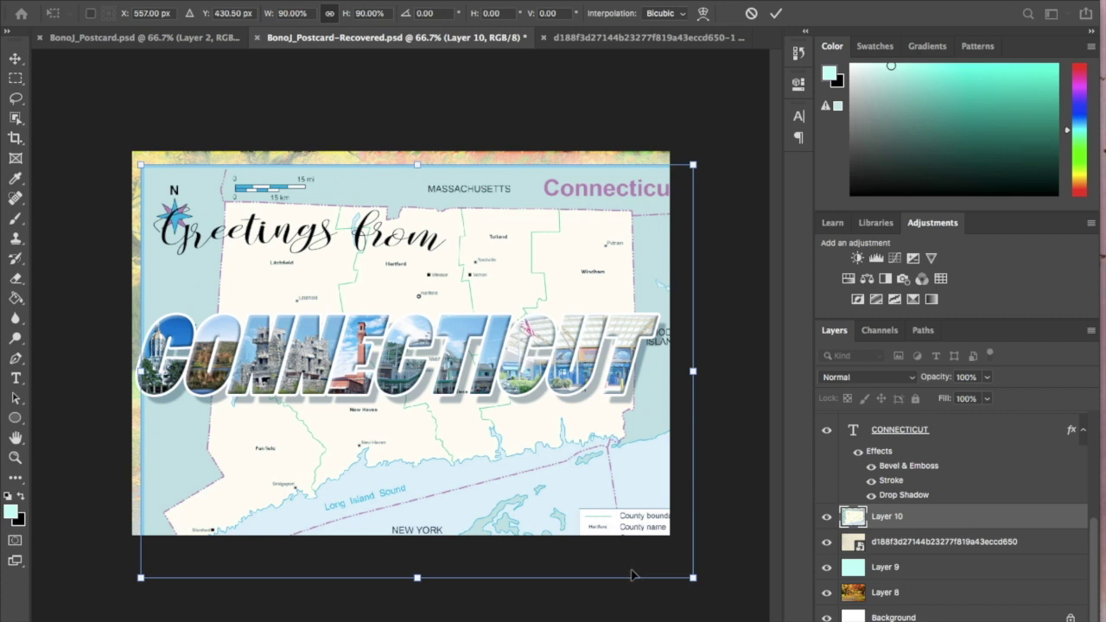
left_click_drag(630, 574, 615, 557)
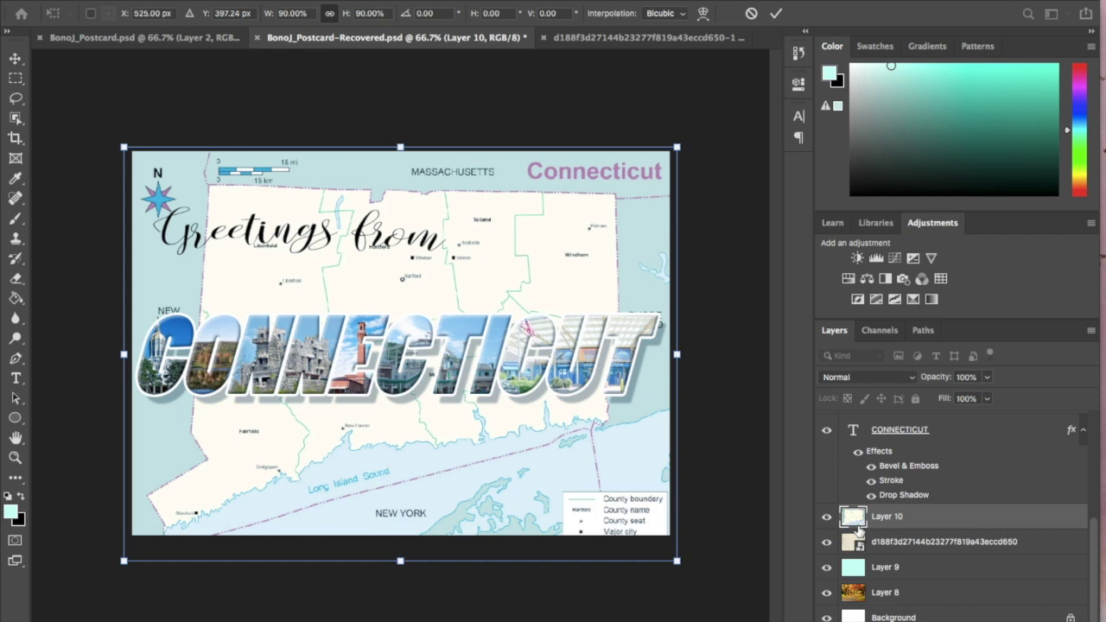
key("Return")
- Compare the postcard with and without the map, add a mask to Layer 10, and choose the soft round 500 px brush at 0% hardness
left_click(826, 517)
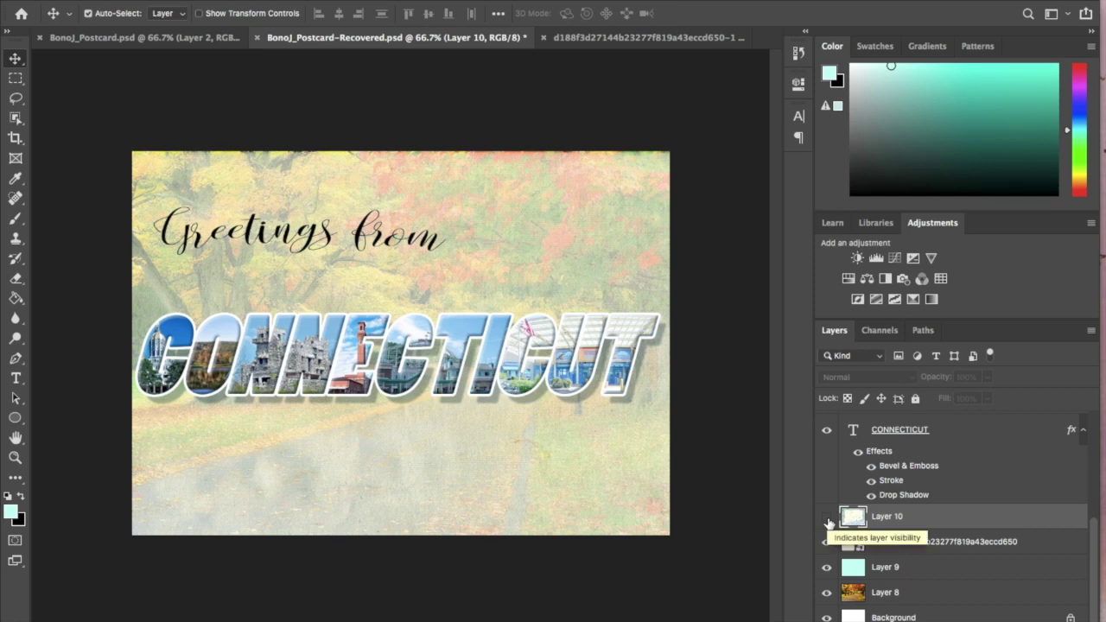
left_click(827, 516)
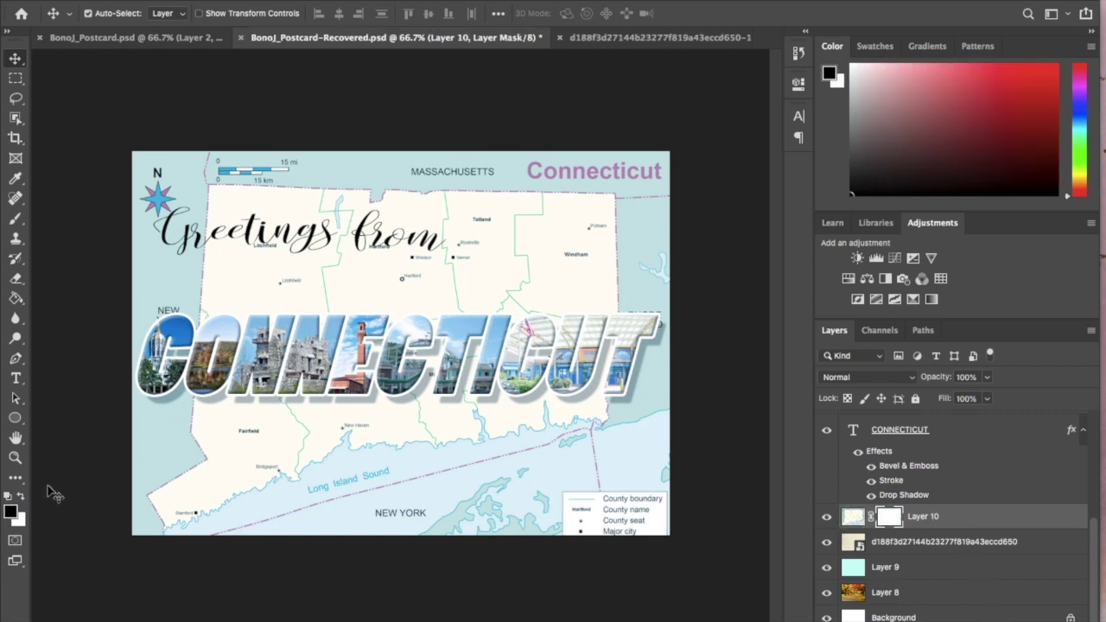
left_click(16, 219)
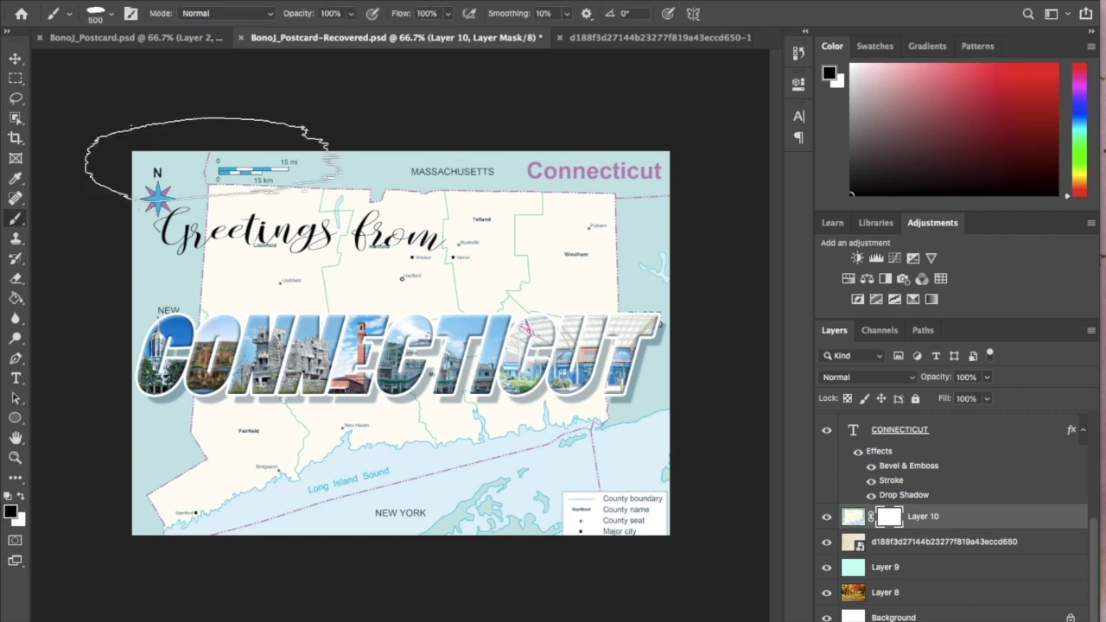
left_click(111, 17)
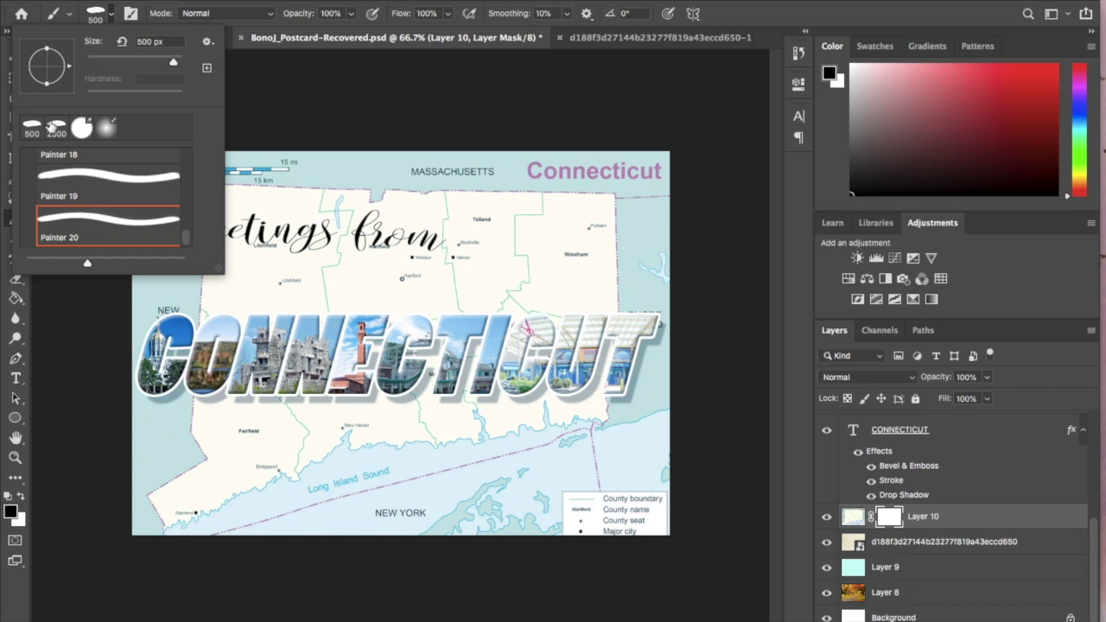
left_click(101, 131)
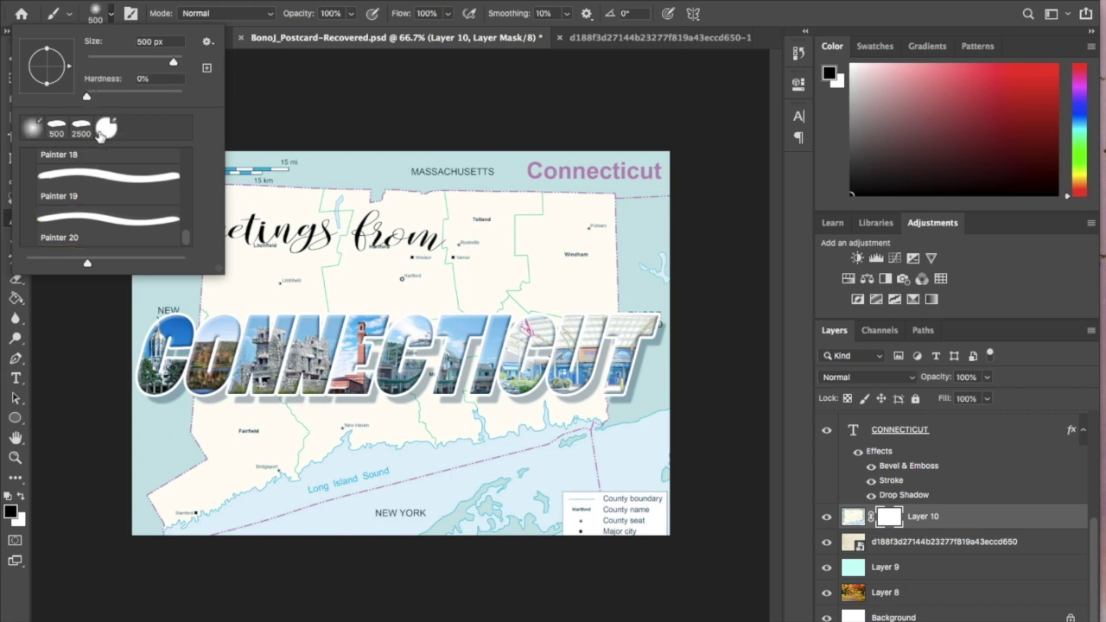
- Paint black on Layer 10's mask around the state to fade the map's edges into the autumn background, reducing the brush to 200 px
left_click(366, 87)
mouse_move(366, 86)
left_mouse_down()
mouse_move(174, 91)
mouse_move(139, 145)
mouse_move(112, 255)
mouse_move(91, 367)
mouse_move(97, 404)
mouse_move(59, 403)
mouse_move(193, 580)
mouse_move(403, 551)
mouse_move(573, 547)
mouse_move(683, 514)
mouse_move(713, 456)
mouse_move(730, 302)
mouse_move(711, 145)
mouse_move(674, 116)
mouse_move(296, 86)
mouse_move(86, 97)
left_mouse_up()
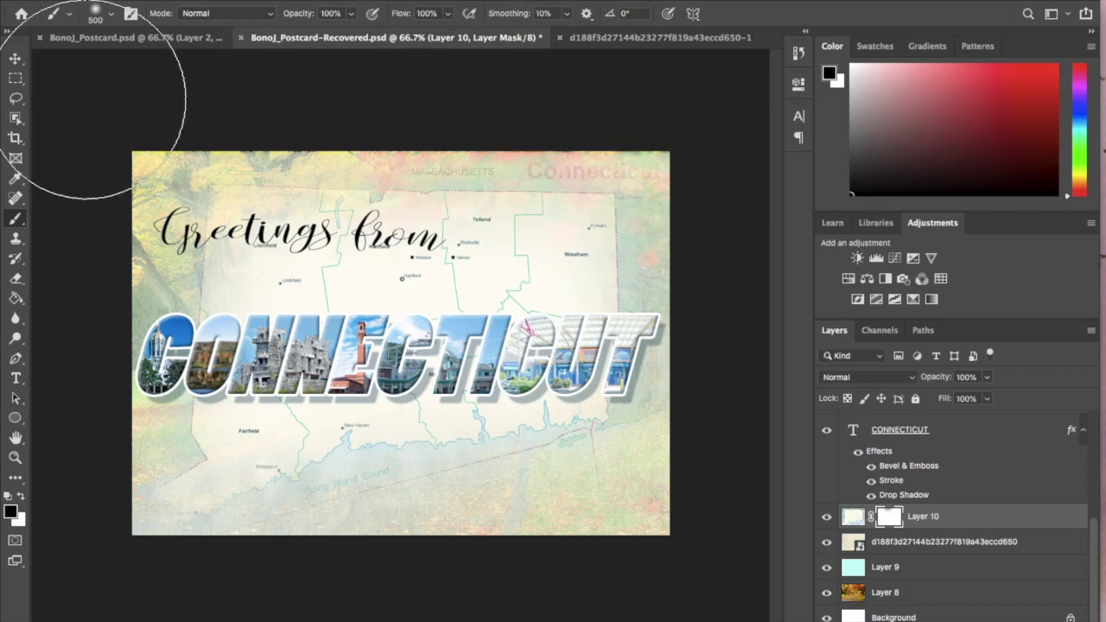
key("bracketleft")
key("bracketleft")
key("bracketleft")
key("bracketleft")
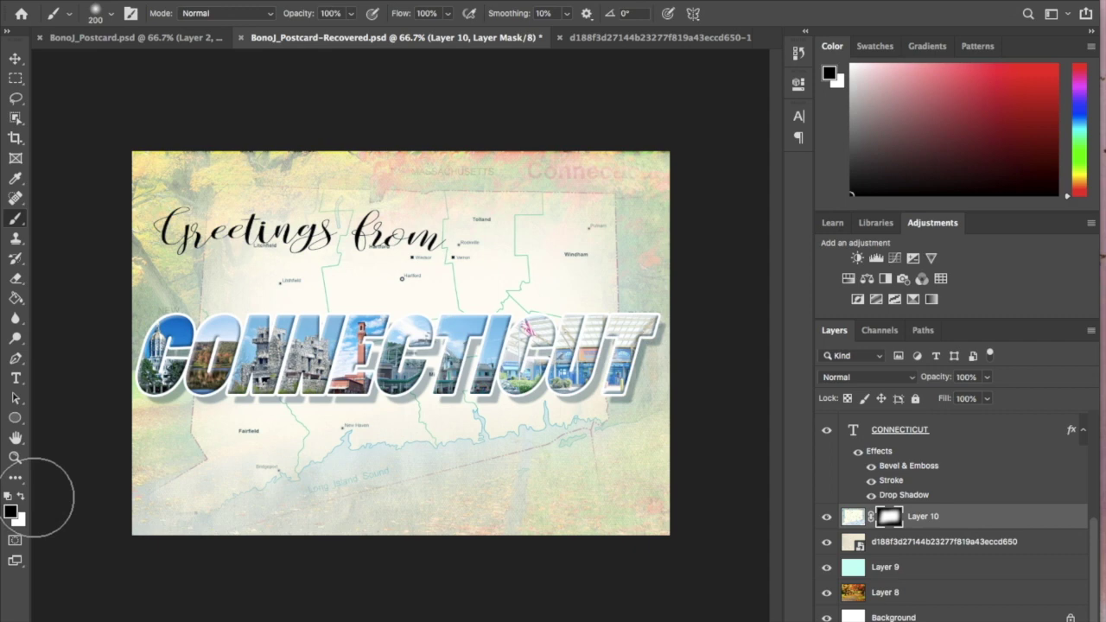
- Paint white on Layer 10's mask with the 200 px brush to restore the state's interior and northern area
left_click(21, 496)
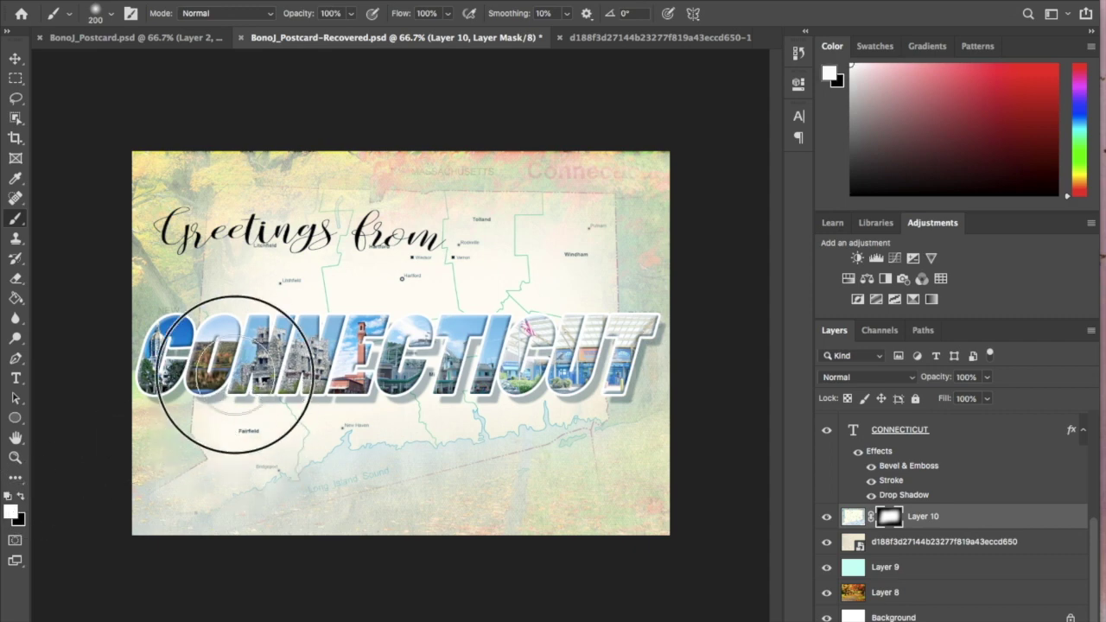
mouse_move(397, 249)
left_mouse_down()
mouse_move(383, 198)
mouse_move(547, 227)
mouse_move(576, 251)
mouse_move(581, 368)
left_mouse_up()
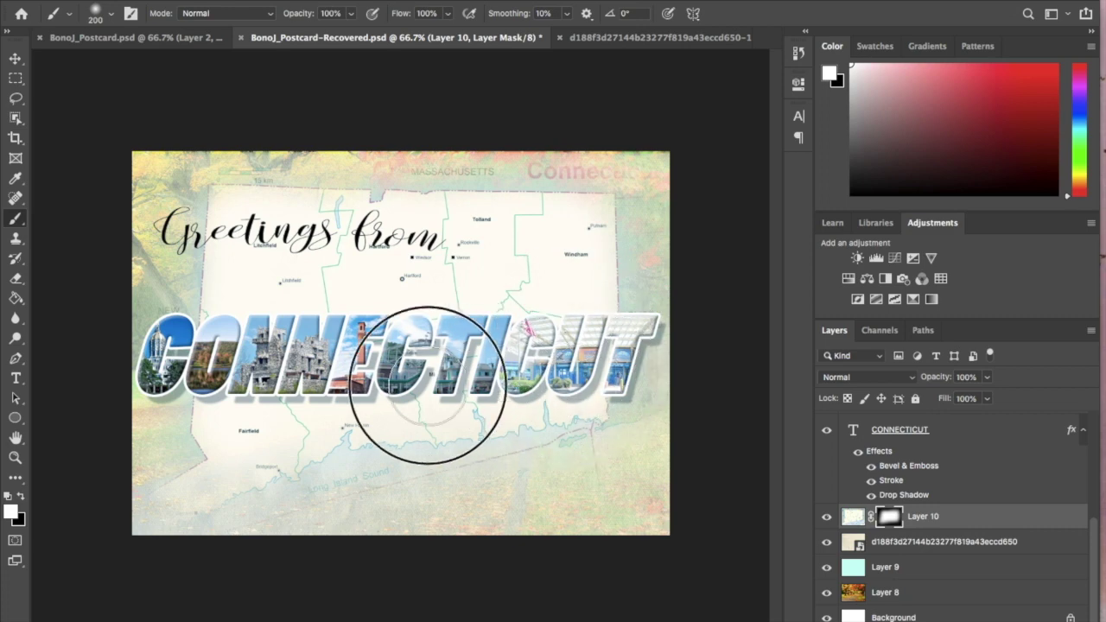
mouse_move(272, 257)
left_mouse_down()
mouse_move(246, 219)
mouse_move(572, 238)
mouse_move(586, 227)
mouse_move(580, 374)
mouse_move(379, 377)
mouse_move(246, 396)
mouse_move(259, 428)
left_mouse_up()
- Reduce the brush to 90 px and paint white on the mask to restore the southwestern corner and southern coastline
key("bracketleft")
key("bracketleft")
key("bracketleft")
key("bracketleft")
key("bracketleft")
key("bracketleft")
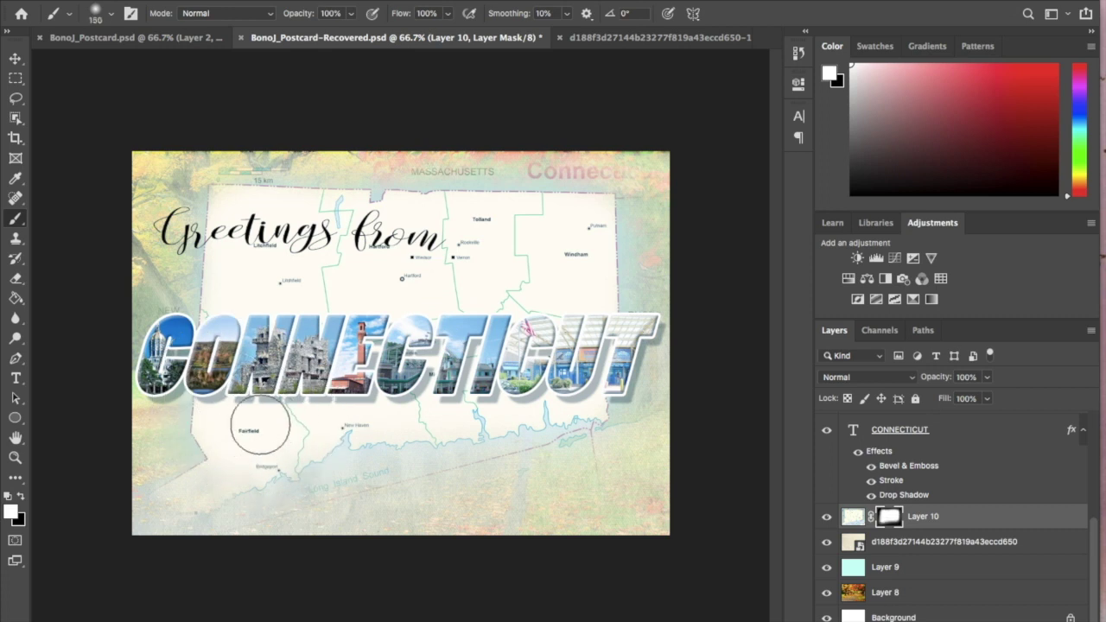
mouse_move(239, 464)
left_mouse_down()
mouse_move(213, 469)
mouse_move(176, 506)
mouse_move(325, 420)
mouse_move(527, 413)
mouse_move(570, 393)
left_mouse_up()
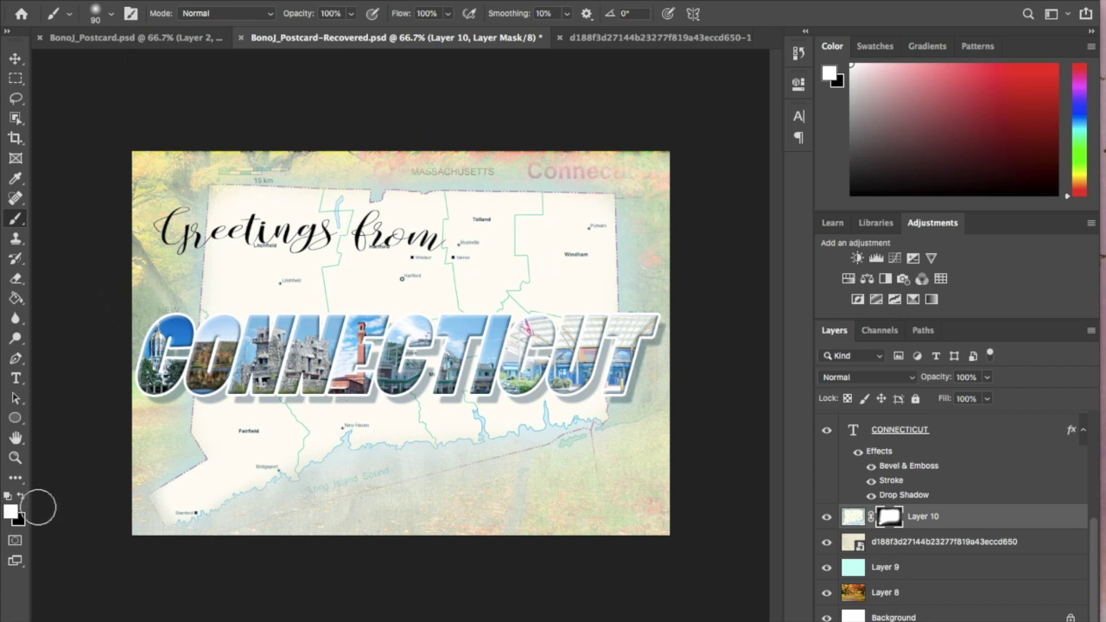
- Paint black on Layer 10's mask with the 90 px brush around the state's border to hide the surrounding labels and water
left_click(21, 498)
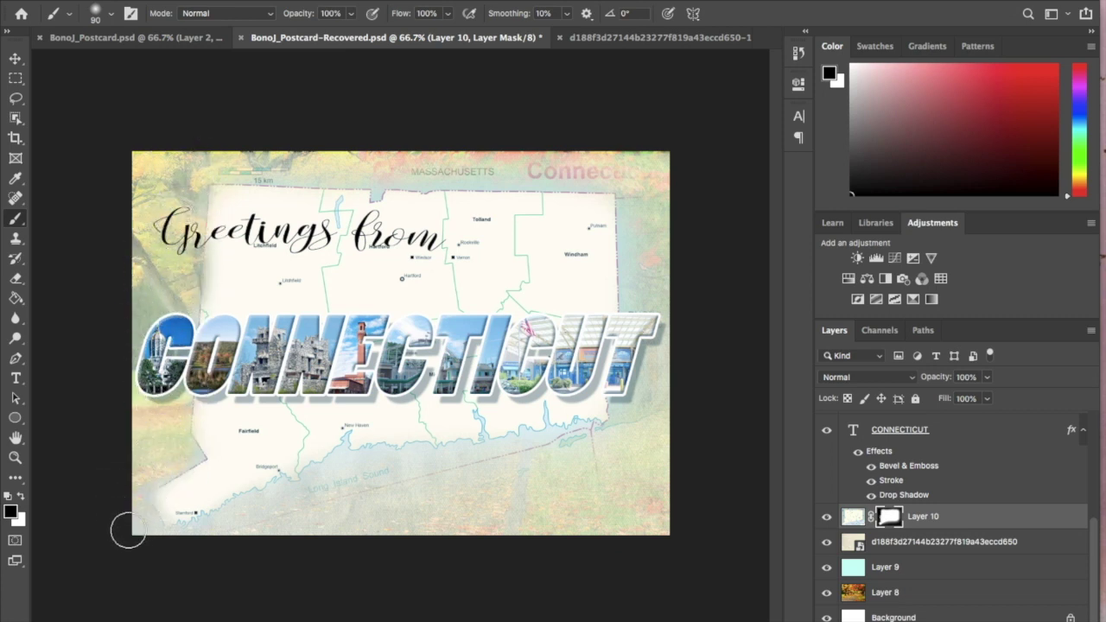
mouse_move(130, 519)
left_mouse_down()
mouse_move(202, 542)
mouse_move(360, 461)
mouse_move(486, 469)
mouse_move(436, 459)
mouse_move(570, 452)
mouse_move(558, 492)
mouse_move(528, 467)
mouse_move(648, 425)
mouse_move(640, 415)
mouse_move(662, 345)
mouse_move(629, 256)
mouse_move(622, 164)
mouse_move(608, 177)
mouse_move(227, 165)
mouse_move(123, 216)
left_mouse_up()
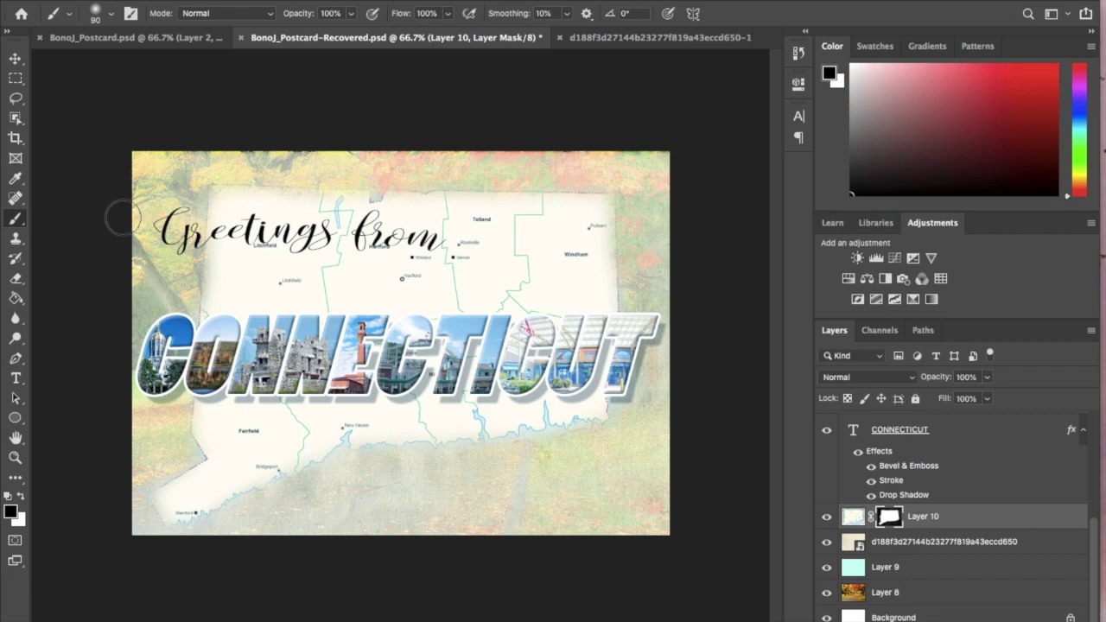
- Refine Layer 10's mask, painting white along the state's northern and side borders and black around its southwestern corner and southern coast
left_click(20, 498)
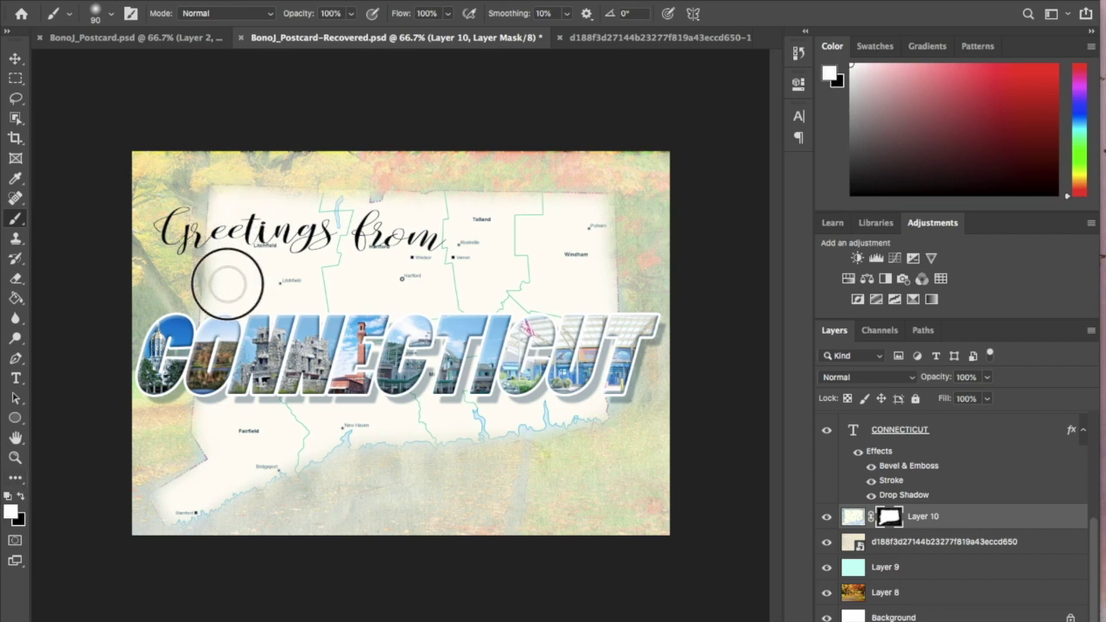
left_click_drag(234, 195, 229, 205)
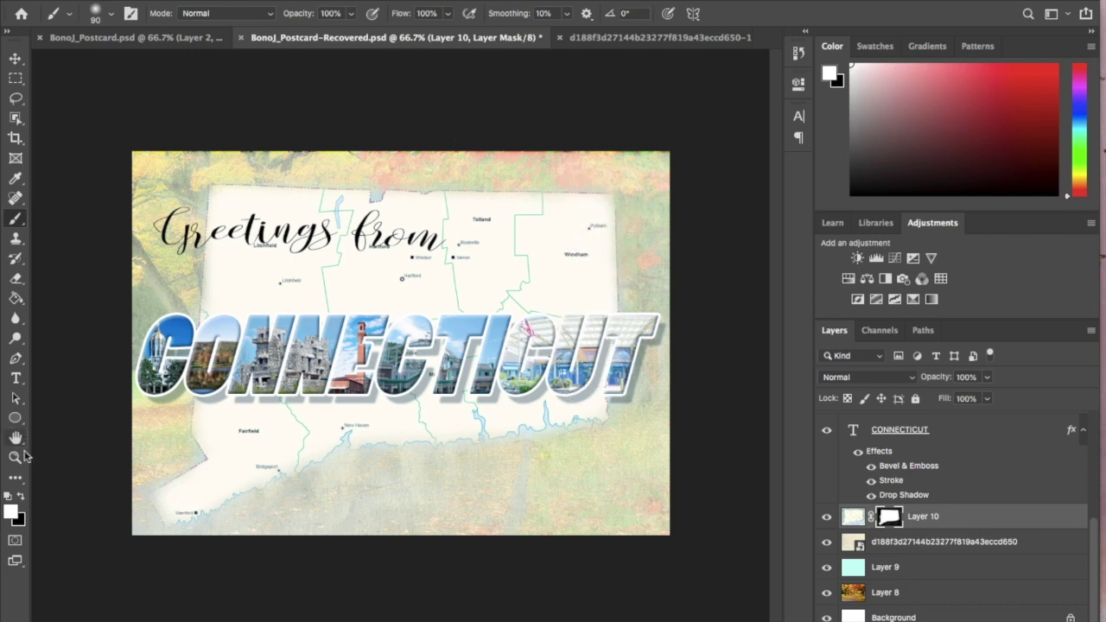
left_click(21, 495)
mouse_move(130, 477)
left_mouse_down()
mouse_move(112, 493)
mouse_move(136, 481)
mouse_move(134, 513)
mouse_move(175, 555)
left_mouse_up()
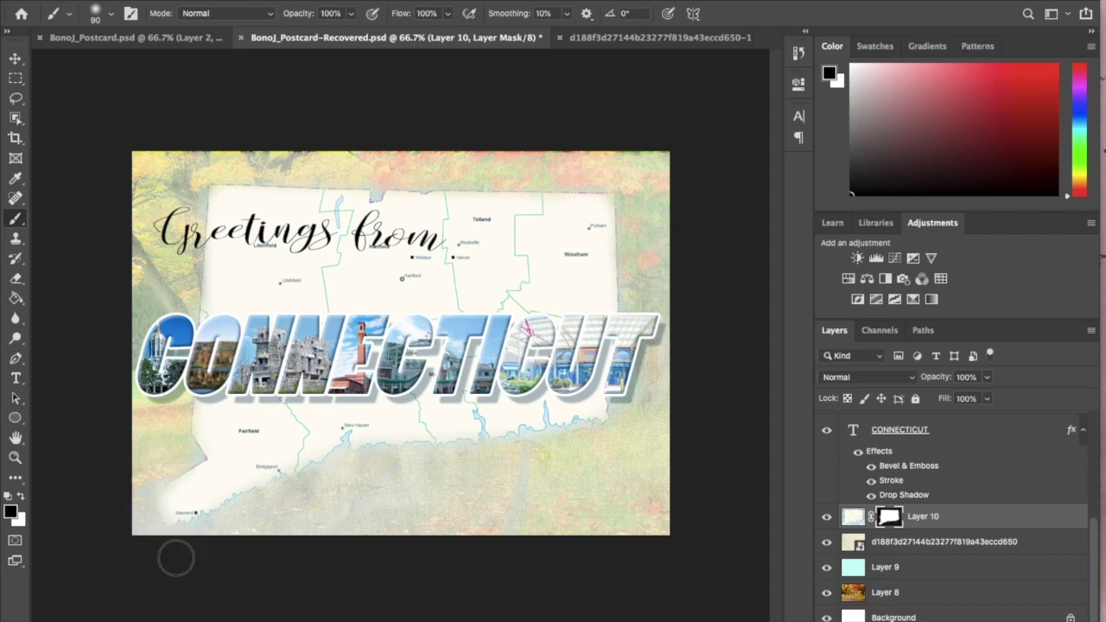
mouse_move(543, 476)
left_mouse_down()
mouse_move(540, 509)
mouse_move(550, 461)
mouse_move(525, 451)
mouse_move(659, 434)
mouse_move(529, 443)
mouse_move(490, 457)
left_mouse_up()
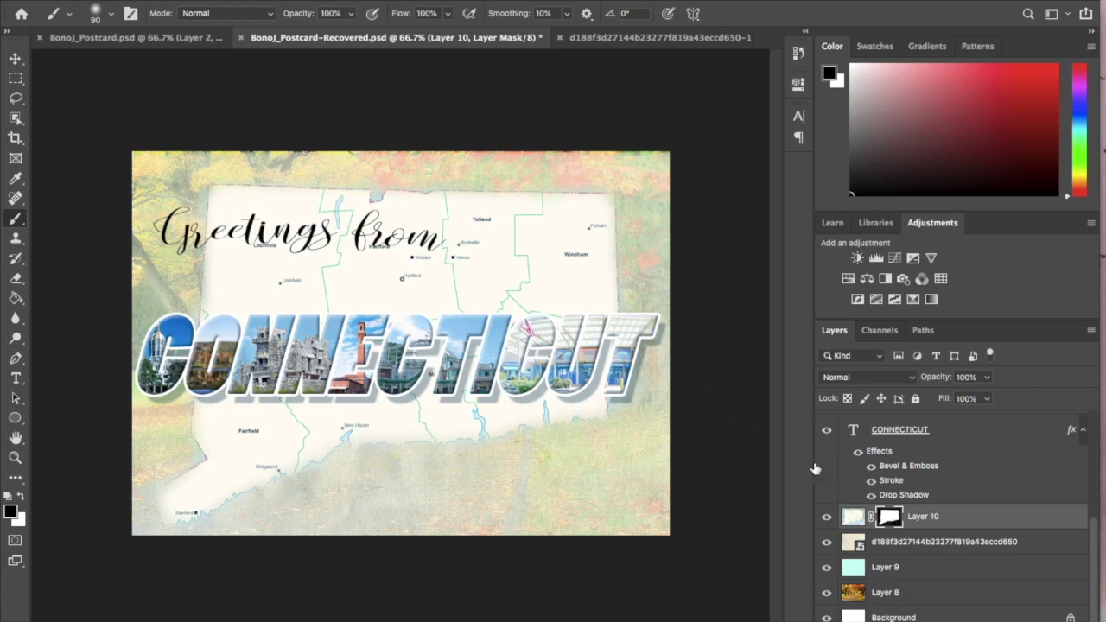
- Hide and show Layer 10 to compare the blended map, and delete its layer mask without applying it
left_click(827, 518)
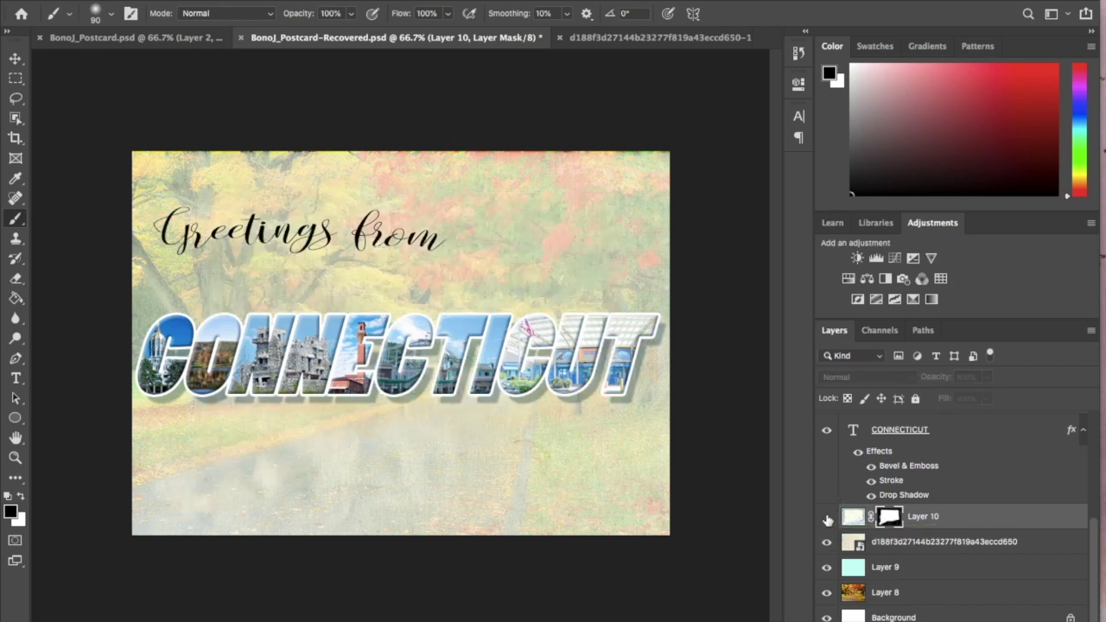
left_click(826, 518)
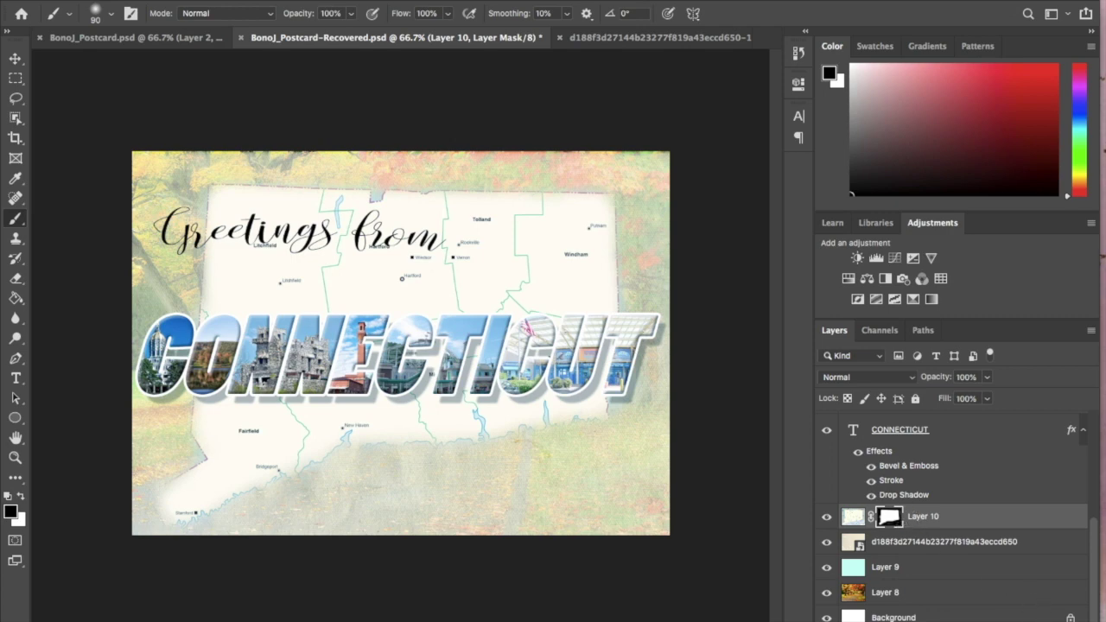
key("BackSpace")
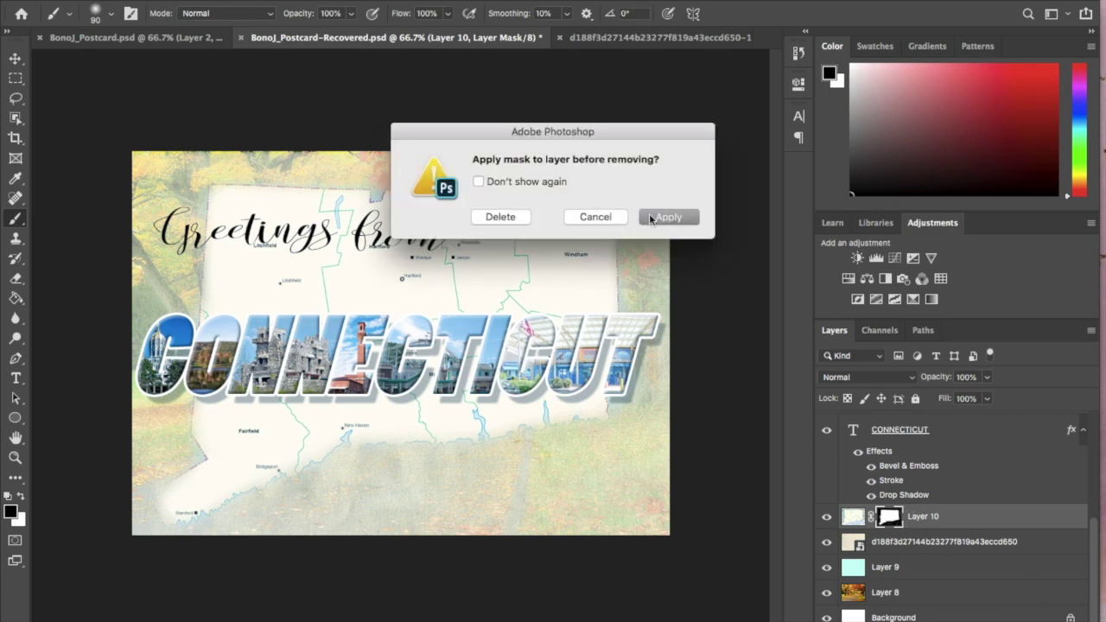
left_click(515, 219)
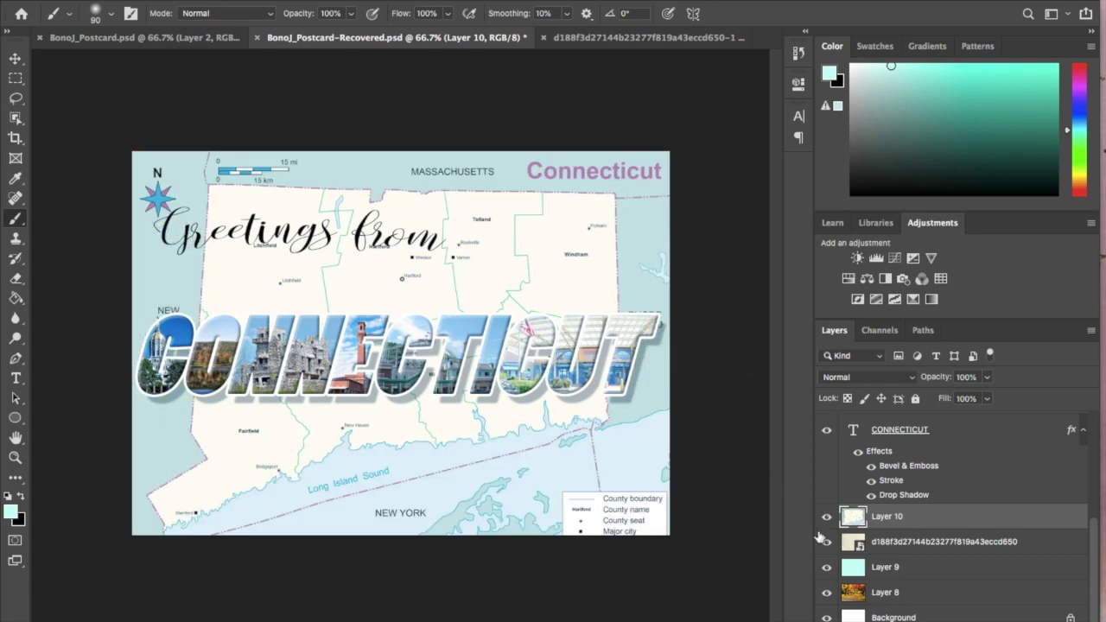
- Delete the texture layer, Layer 9 and Layer 8 together
left_click(896, 541)
left_click(895, 594, "shift")
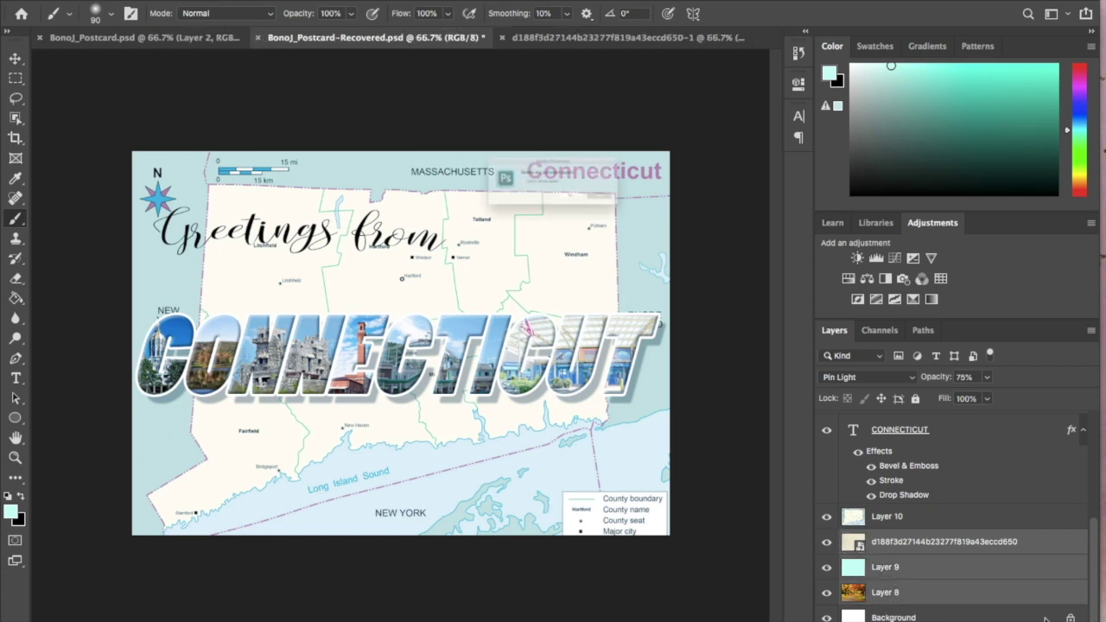
key("BackSpace")
left_click(665, 217)
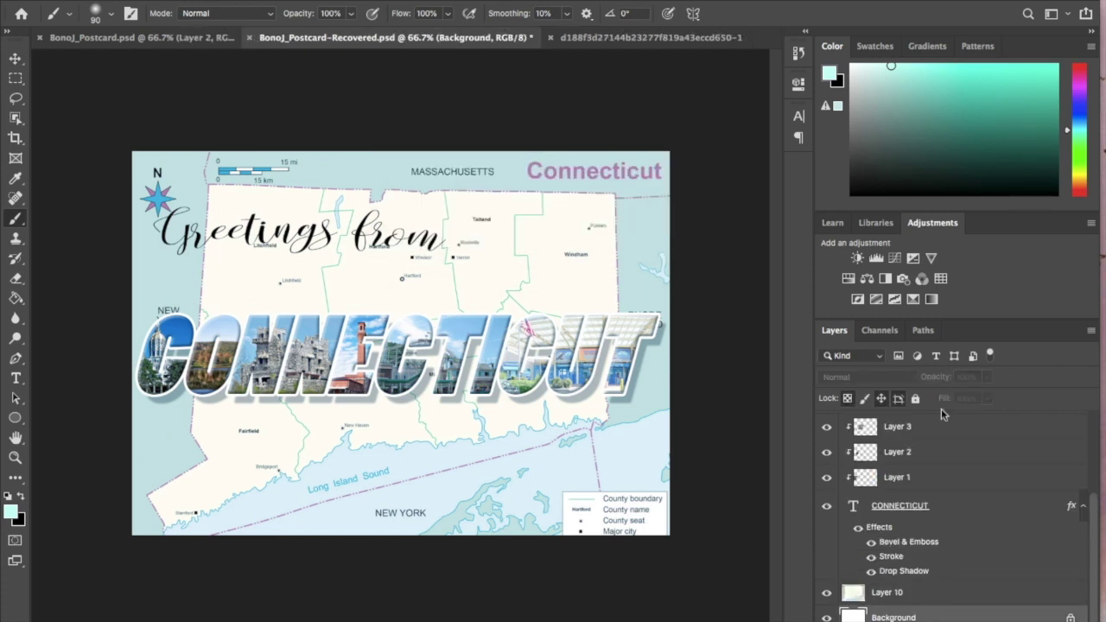
- Start saving the postcard on the computer under a new name, removing "-Recovered" so the file is called BonoJ_Postcard
scroll(944, 480, "up", 5)
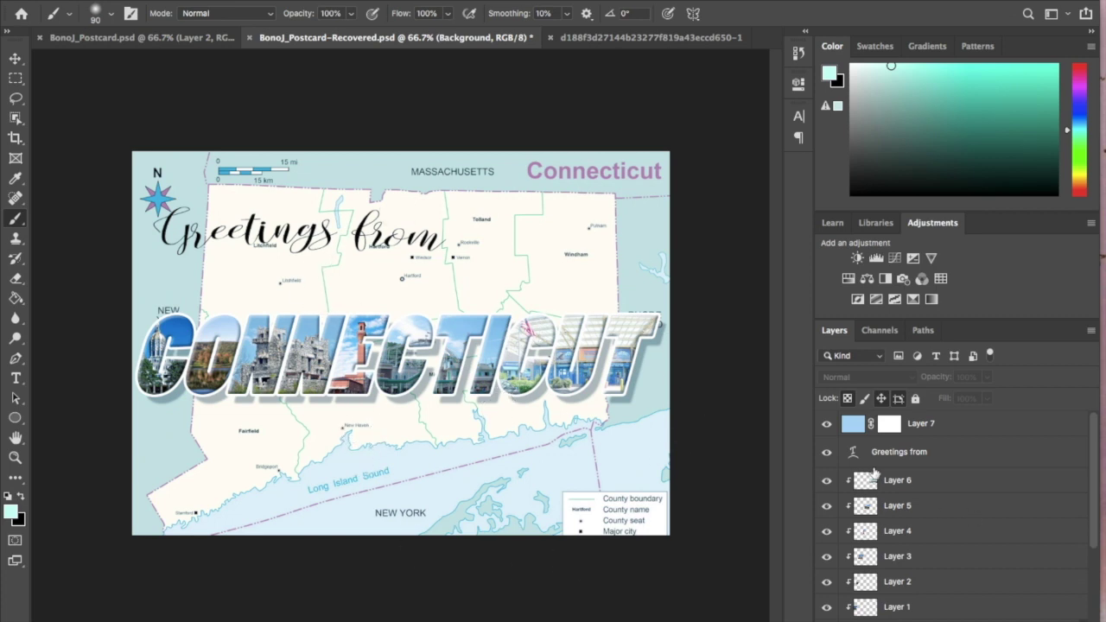
left_click(126, 0)
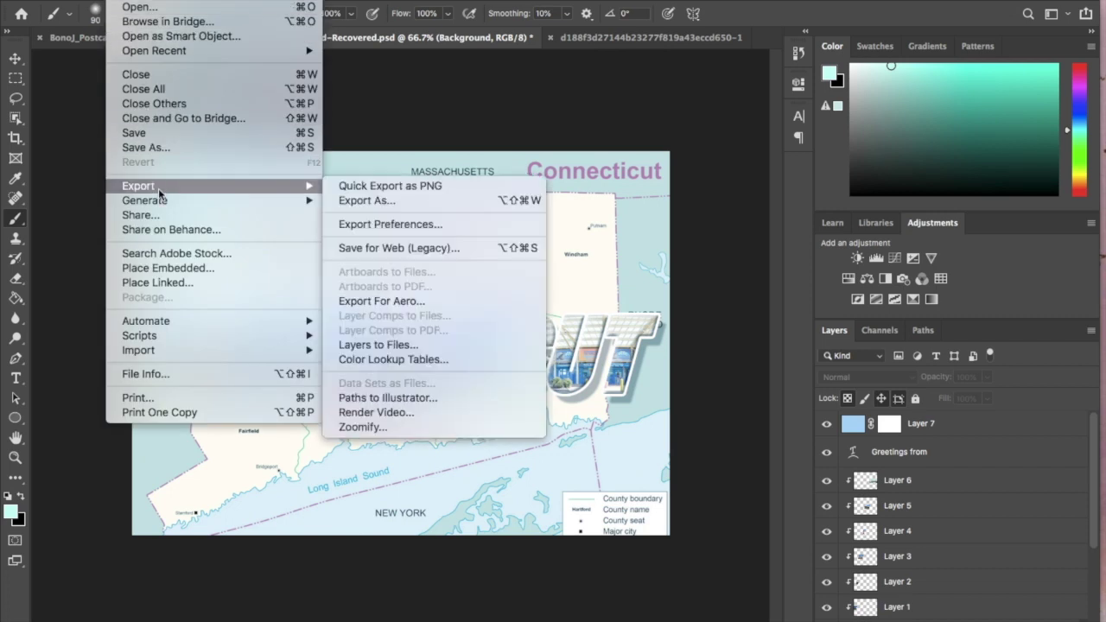
key("Escape")
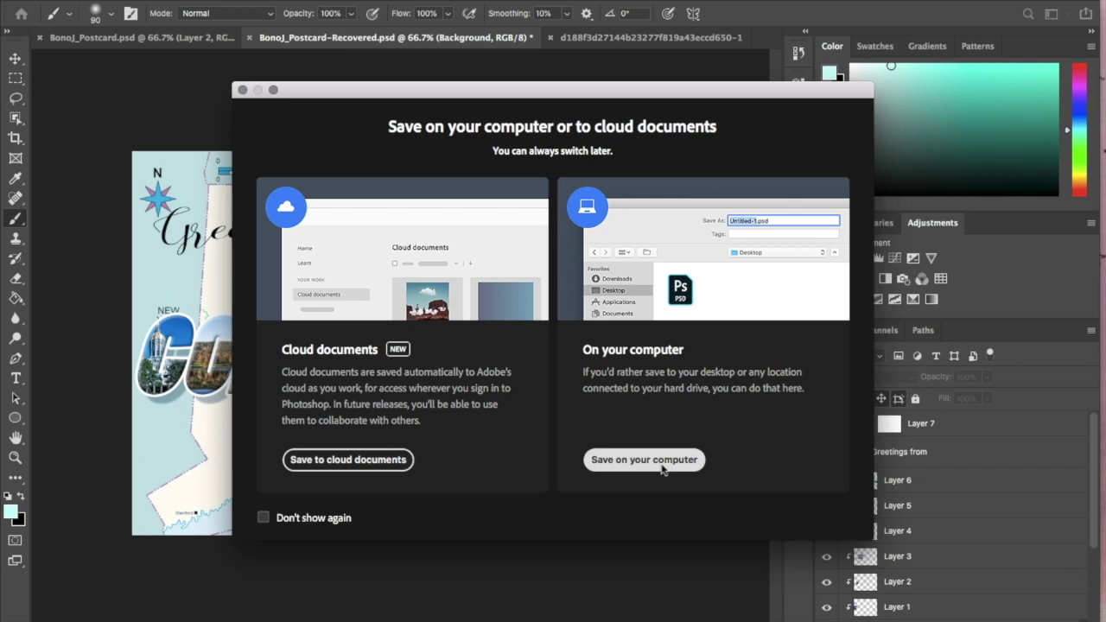
left_click(663, 467)
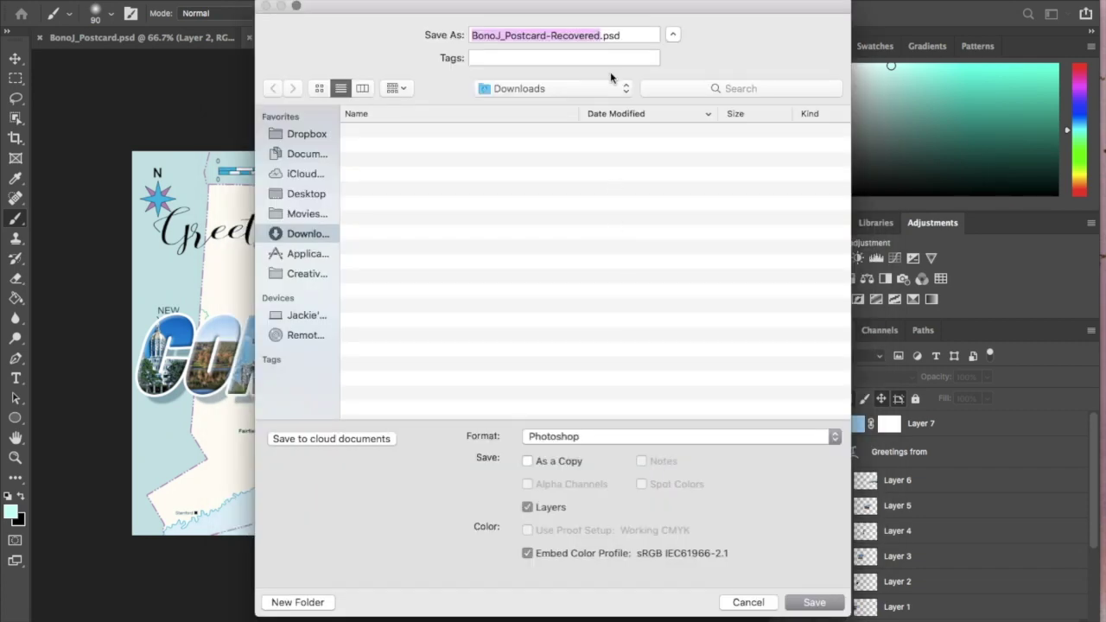
left_click(600, 36)
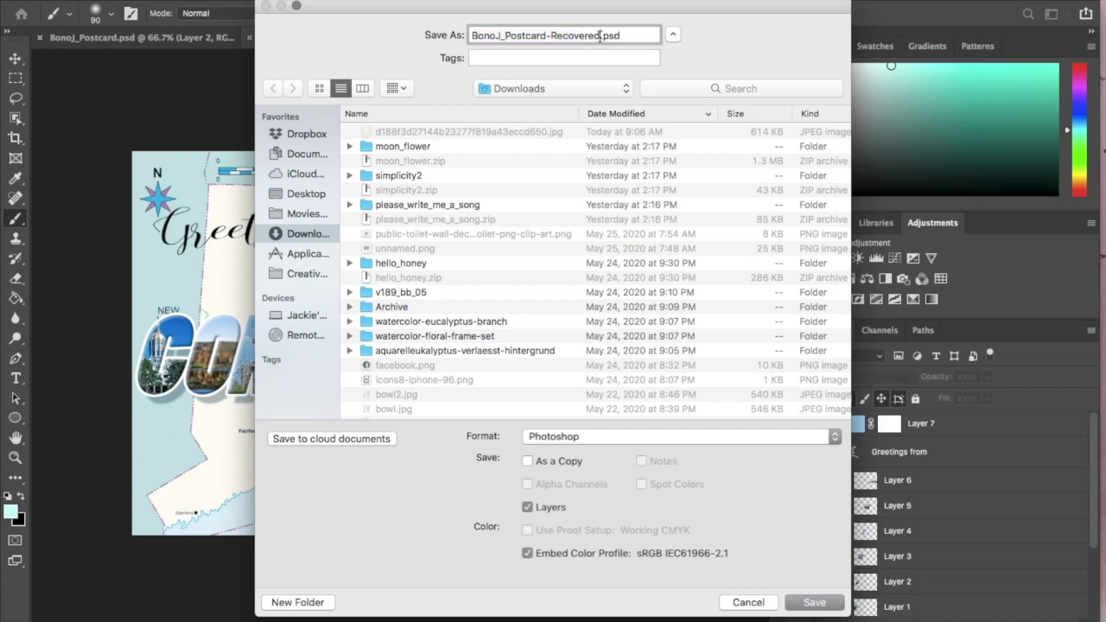
key("BackSpace")
key("BackSpace")
key("BackSpace")
key("BackSpace")
key("BackSpace")
key("BackSpace")
key("BackSpace")
key("BackSpace")
key("BackSpace")
key("BackSpace")
- Save the postcard as a JPEG on the Desktop, replacing the existing BonoJ_Postcard.jpg and reducing the image quality
left_click(586, 437)
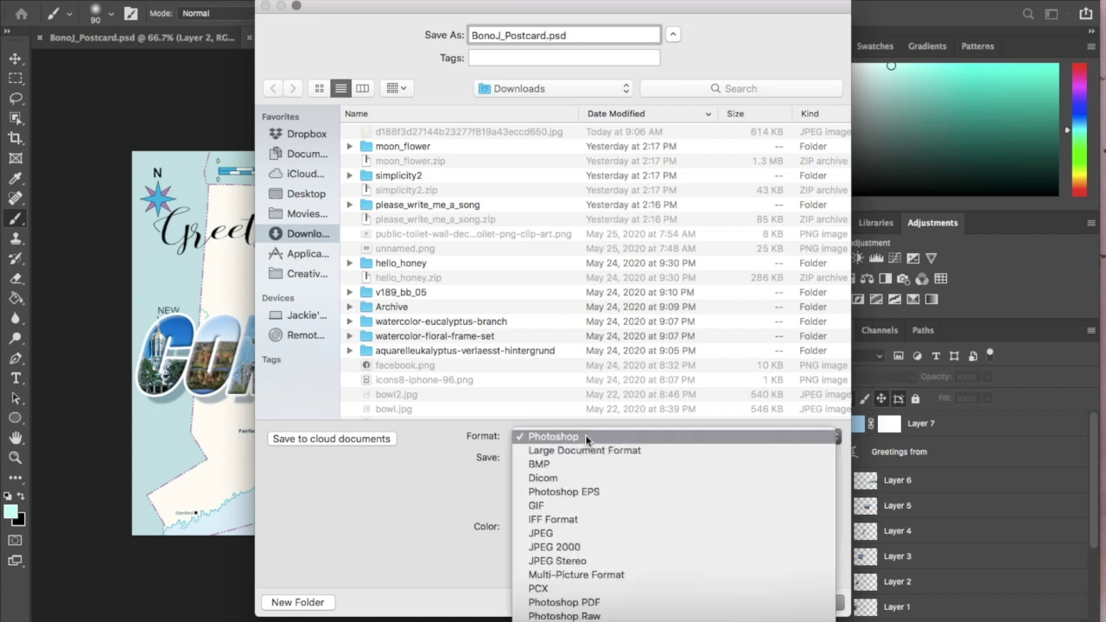
left_click(552, 534)
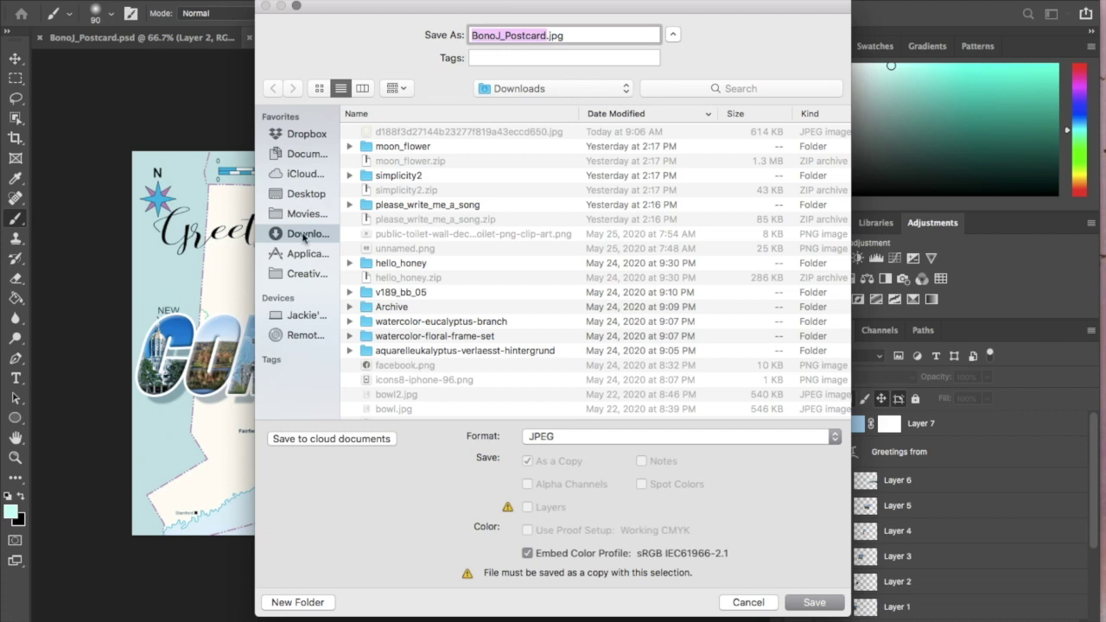
left_click(295, 197)
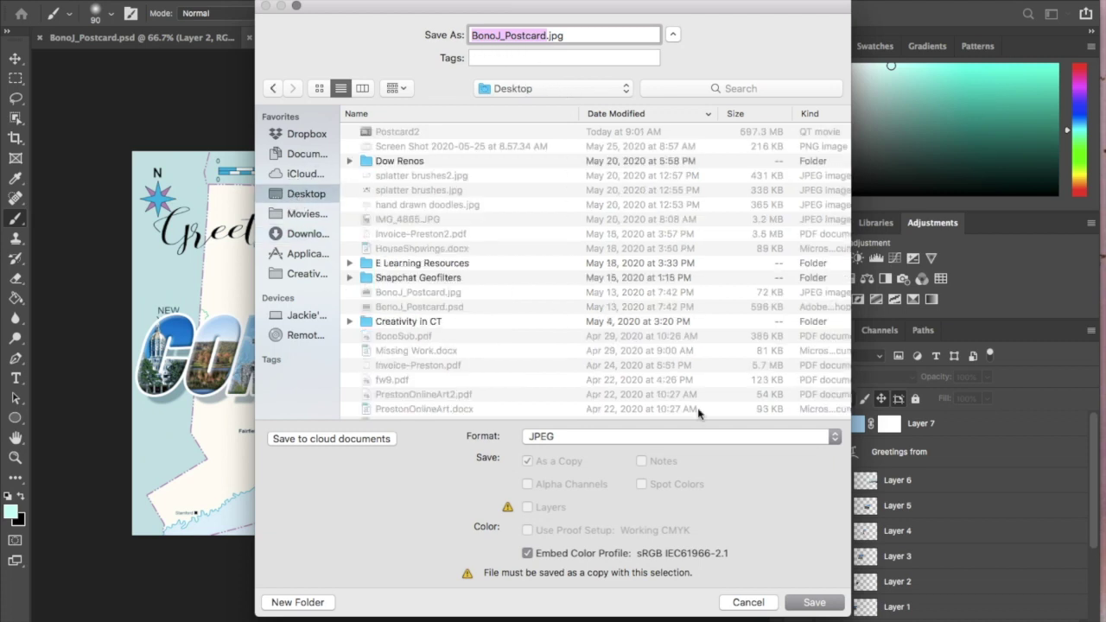
left_click(812, 603)
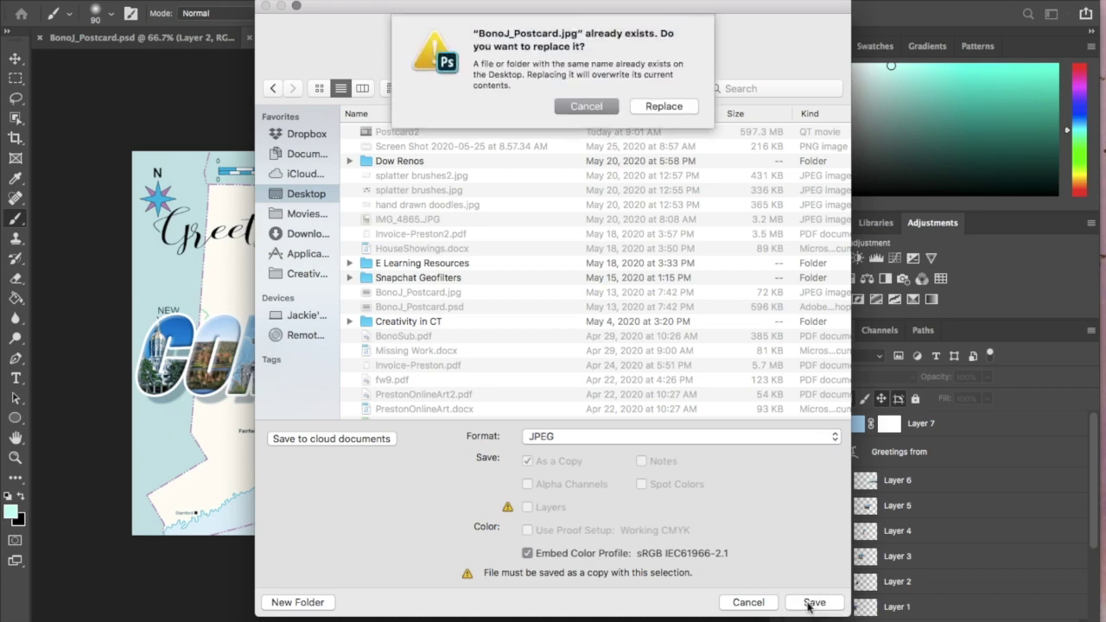
left_click(686, 109)
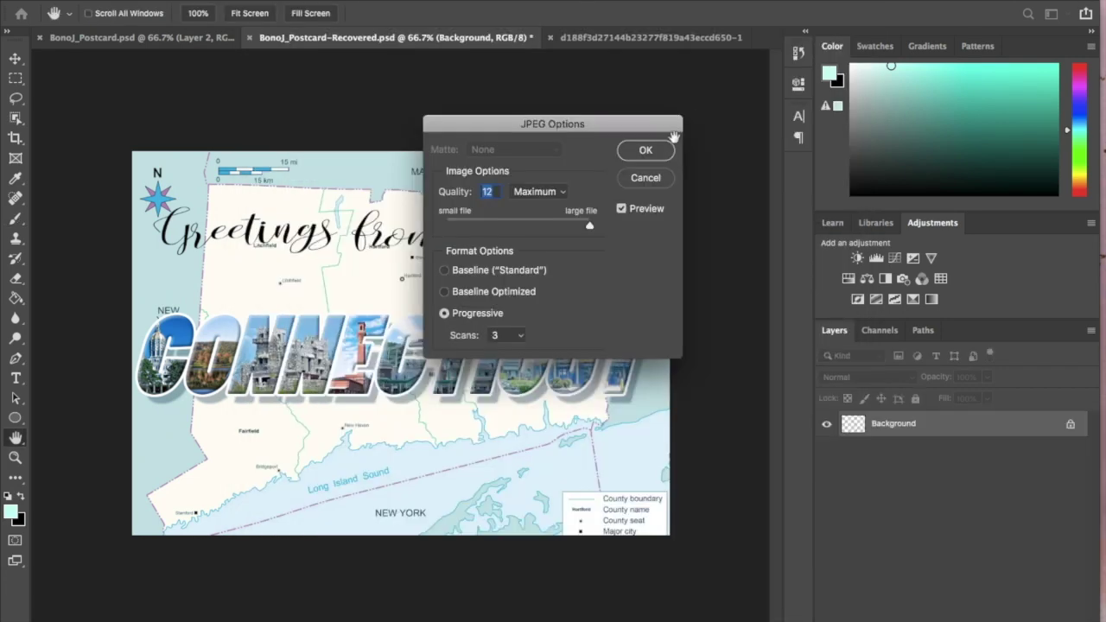
left_click_drag(592, 227, 559, 225)
left_click(646, 149)
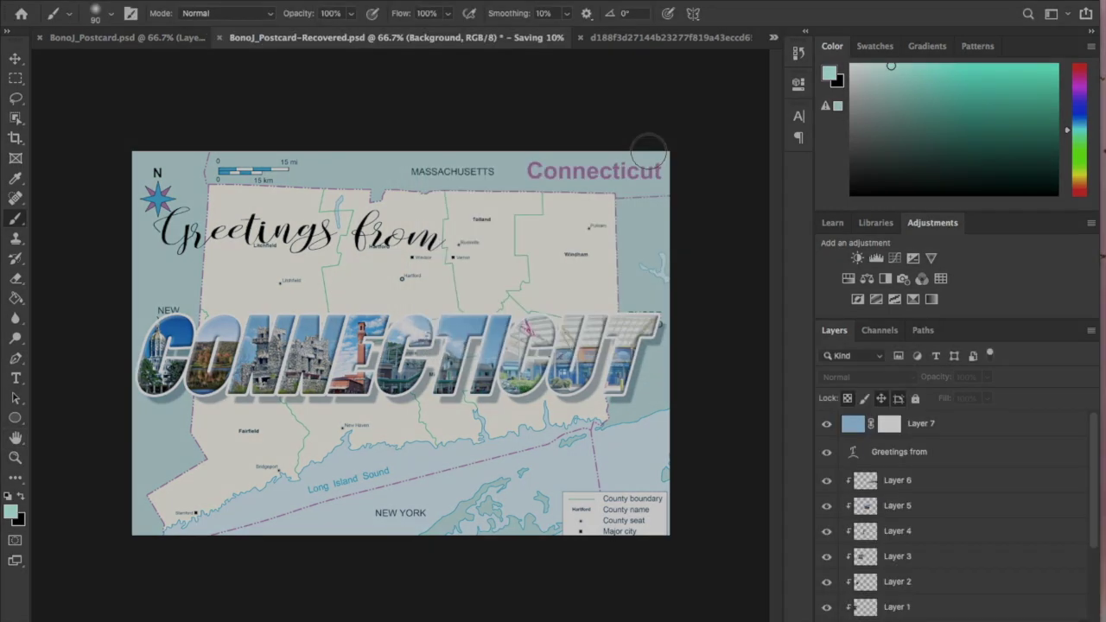